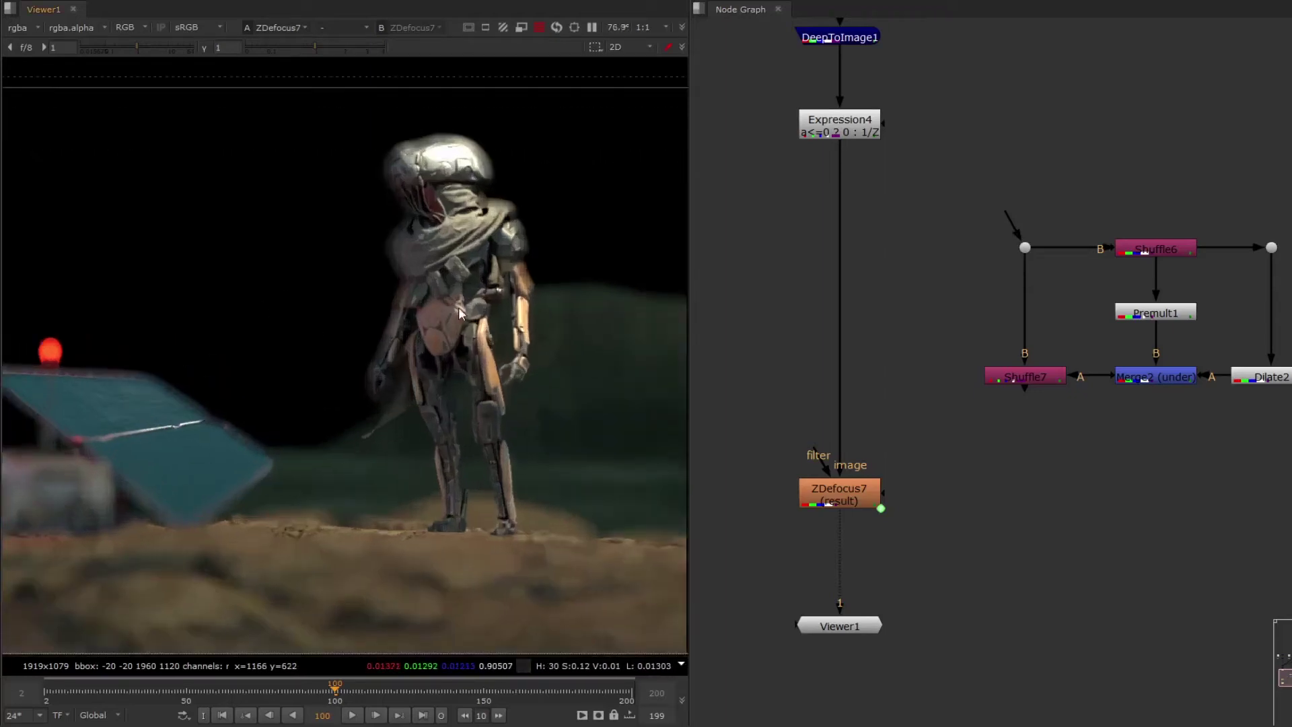
# Examine the ZDefocus7 edges around the robot and solar panel, and compare its layer setup output with its result output
pyautogui.moveTo(398, 351); pyautogui.dragTo(558, 251, button='middle')
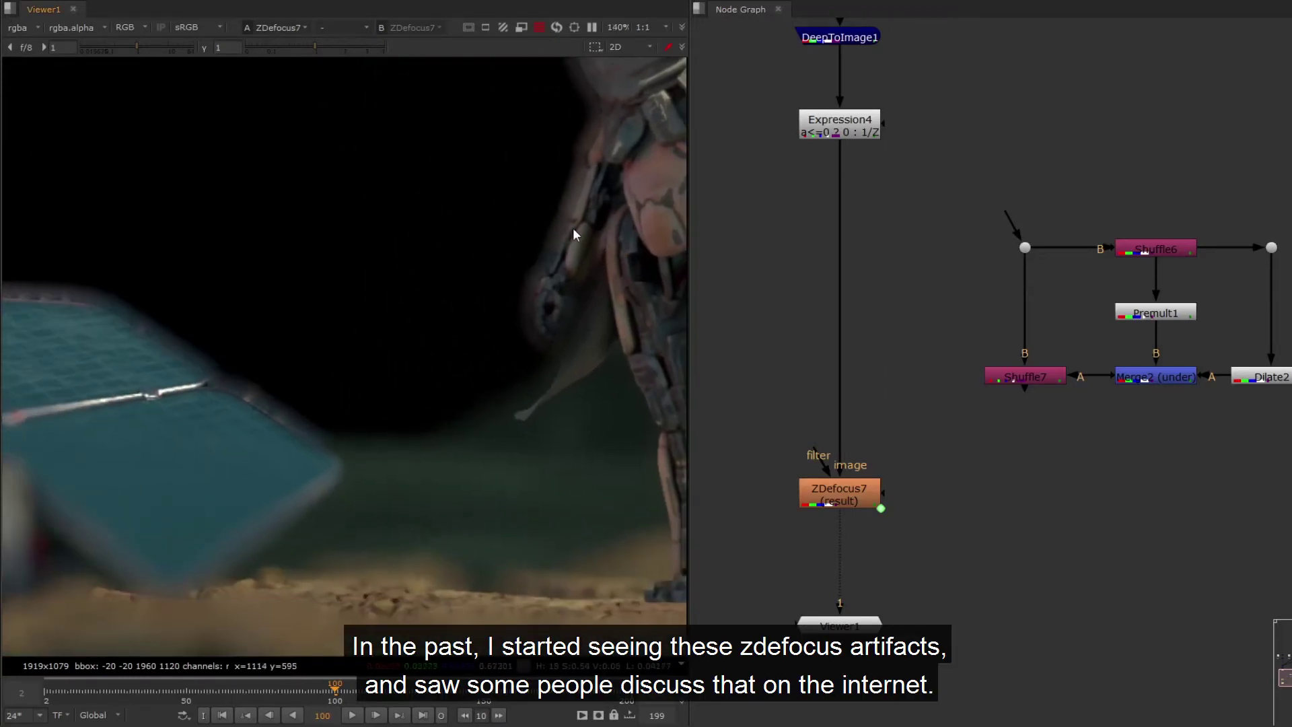
pyautogui.moveTo(208, 370); pyautogui.dragTo(363, 358, button='middle')
pyautogui.press('f')
pyautogui.doubleClick(849, 486)
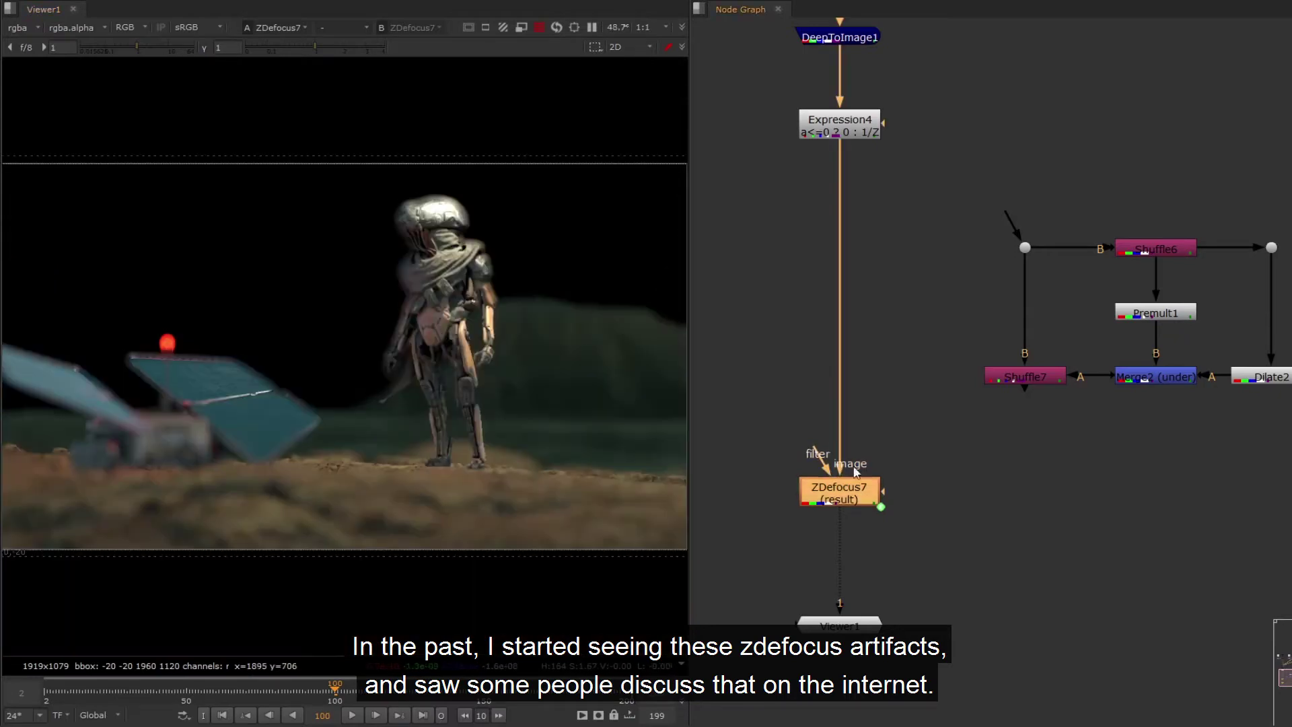
pyautogui.moveTo(806, 126); pyautogui.dragTo(957, 42)
pyautogui.click(849, 202)
pyautogui.click(854, 233)
pyautogui.click(841, 203)
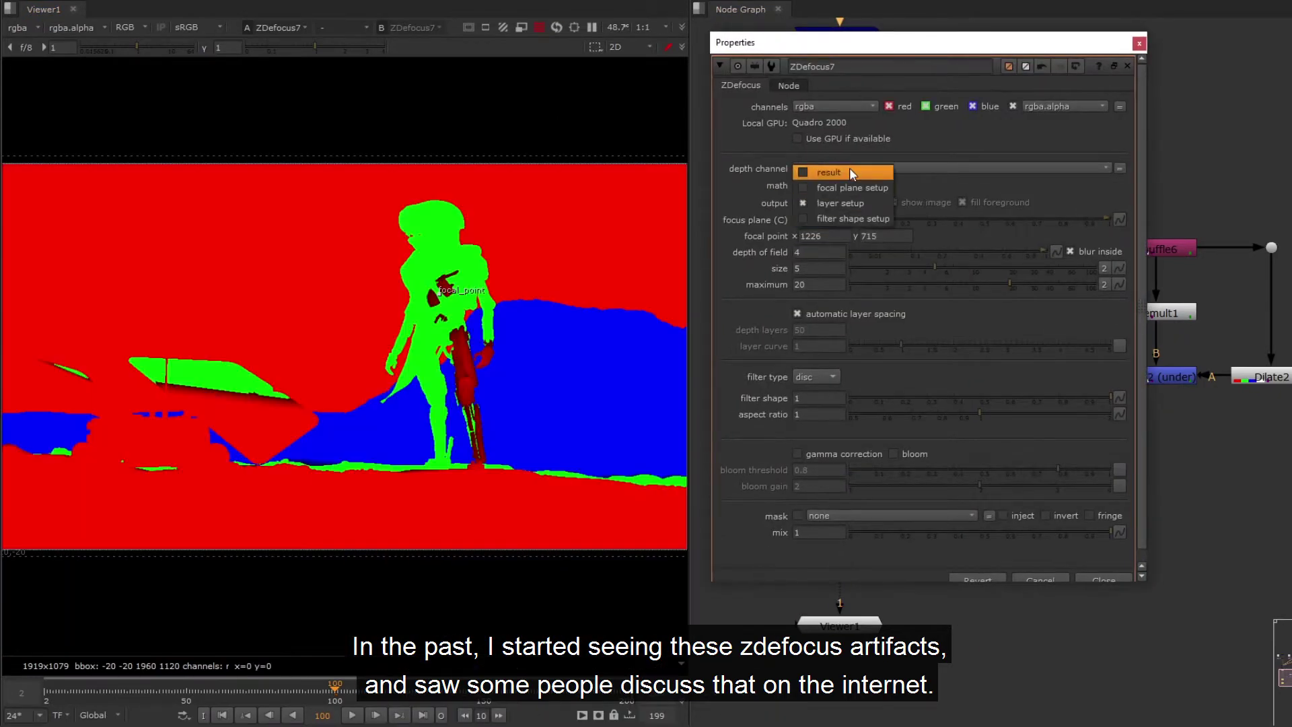
pyautogui.click(849, 168)
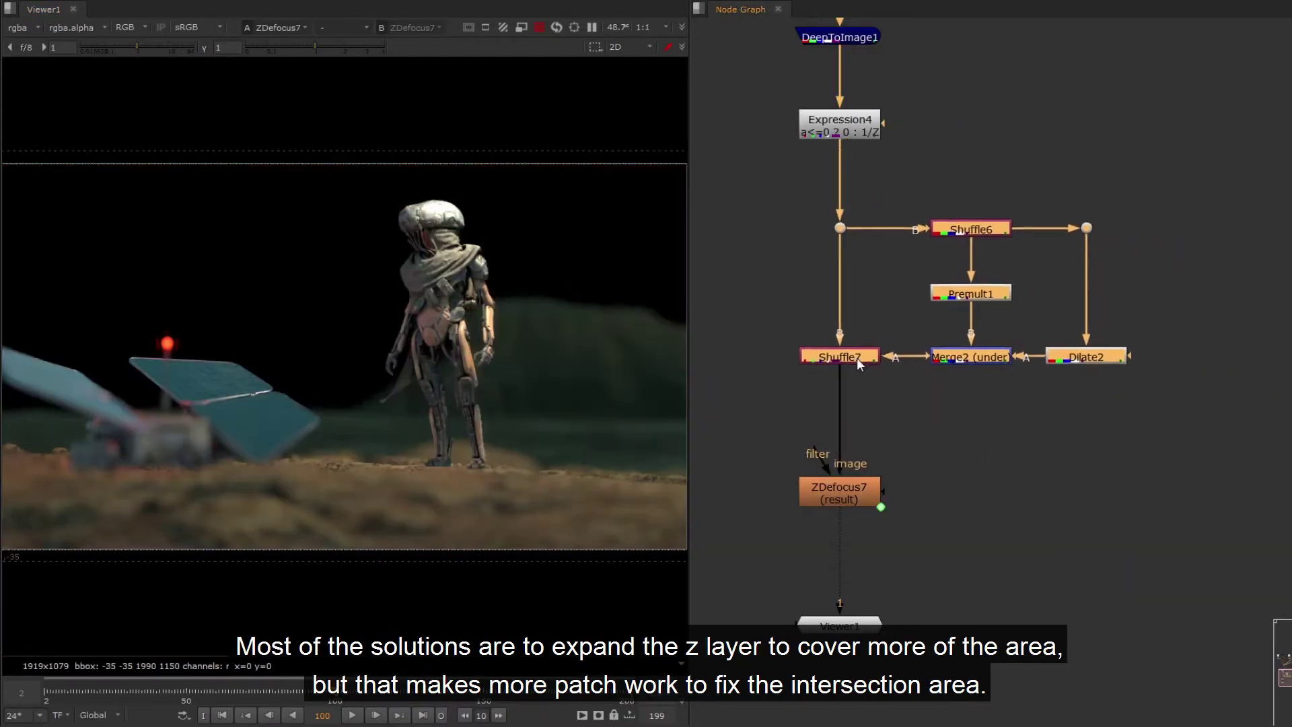
# Compare the Shuffle6 depth output with the expanded Merge2 output, checking the latter at reduced viewer gain before resetting the gain
pyautogui.click(1015, 228)
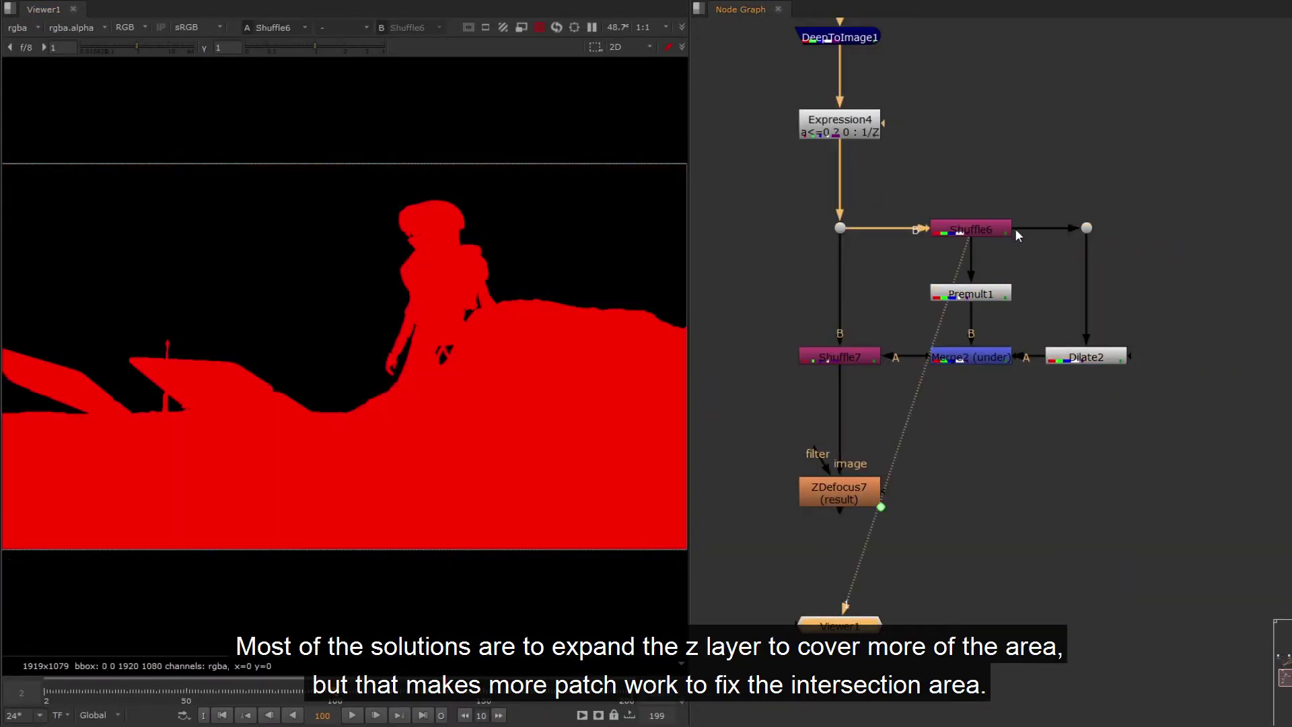
pyautogui.click(1000, 358)
pyautogui.press('1')
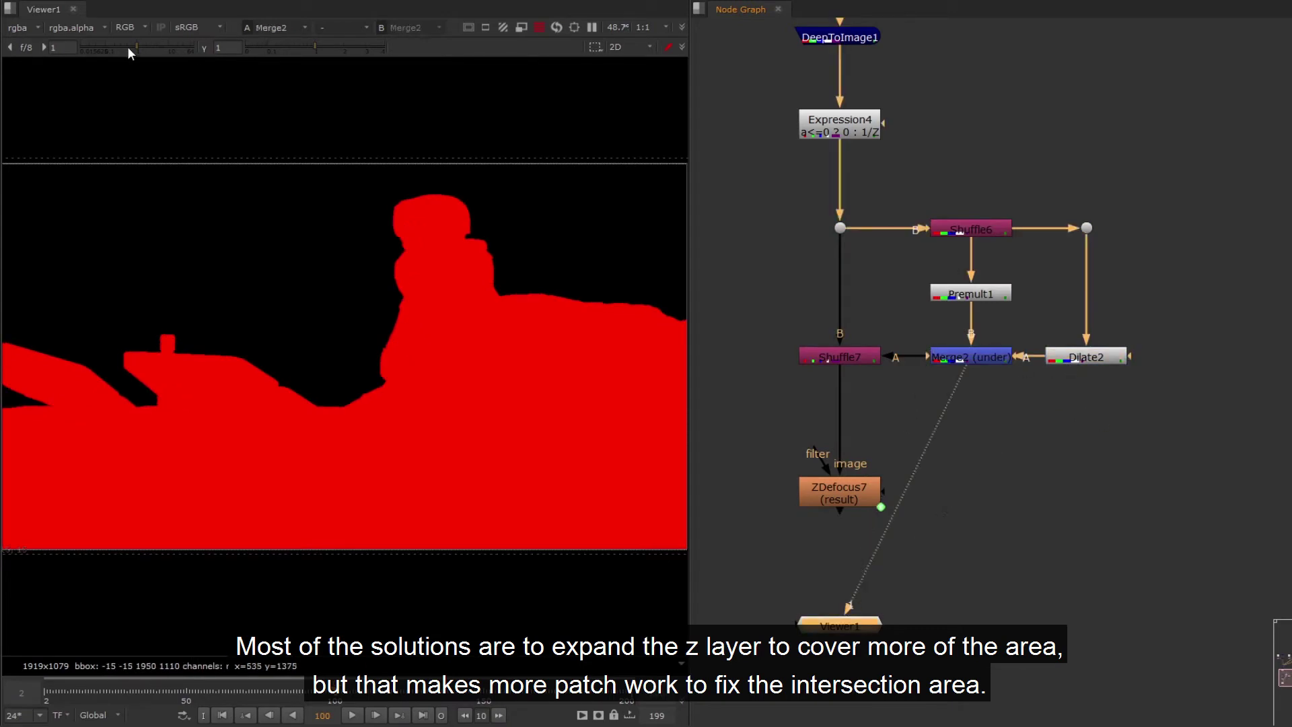
pyautogui.moveTo(128, 50); pyautogui.dragTo(70, 49)
pyautogui.click(30, 47)
# View the ZDefocus7 result and examine the defocused edges around the robot's arms, hand and hanging cloth
pyautogui.click(849, 492)
pyautogui.press('1')
pyautogui.click(962, 483)
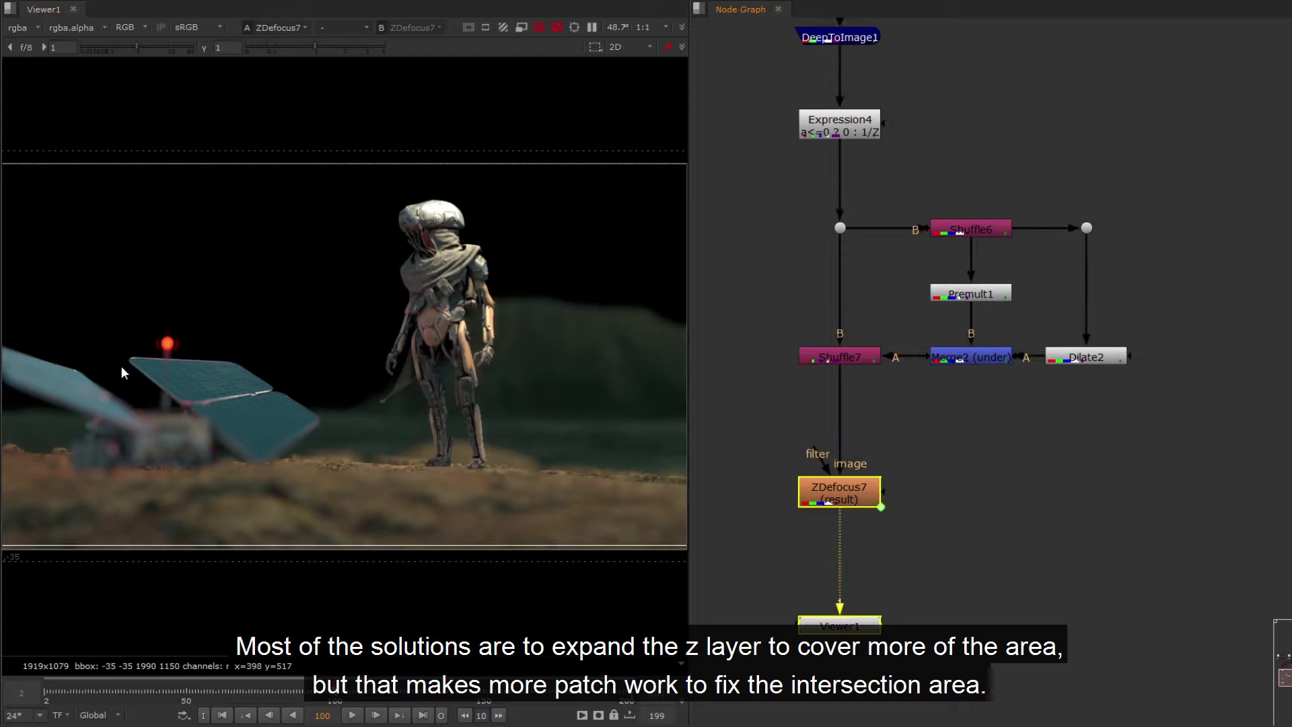
pyautogui.scroll(6, 121, 366)
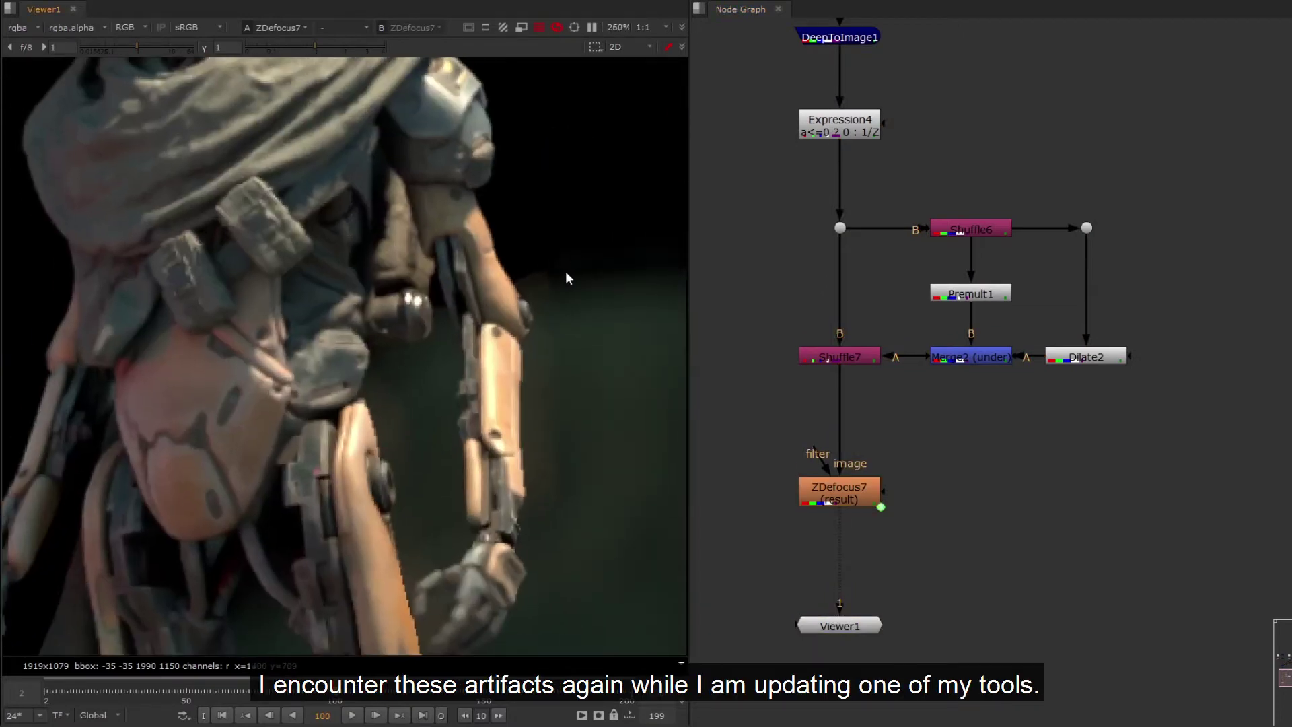
pyautogui.moveTo(503, 271); pyautogui.dragTo(750, 83, button='middle')
pyautogui.moveTo(300, 381); pyautogui.dragTo(463, 214, button='middle')
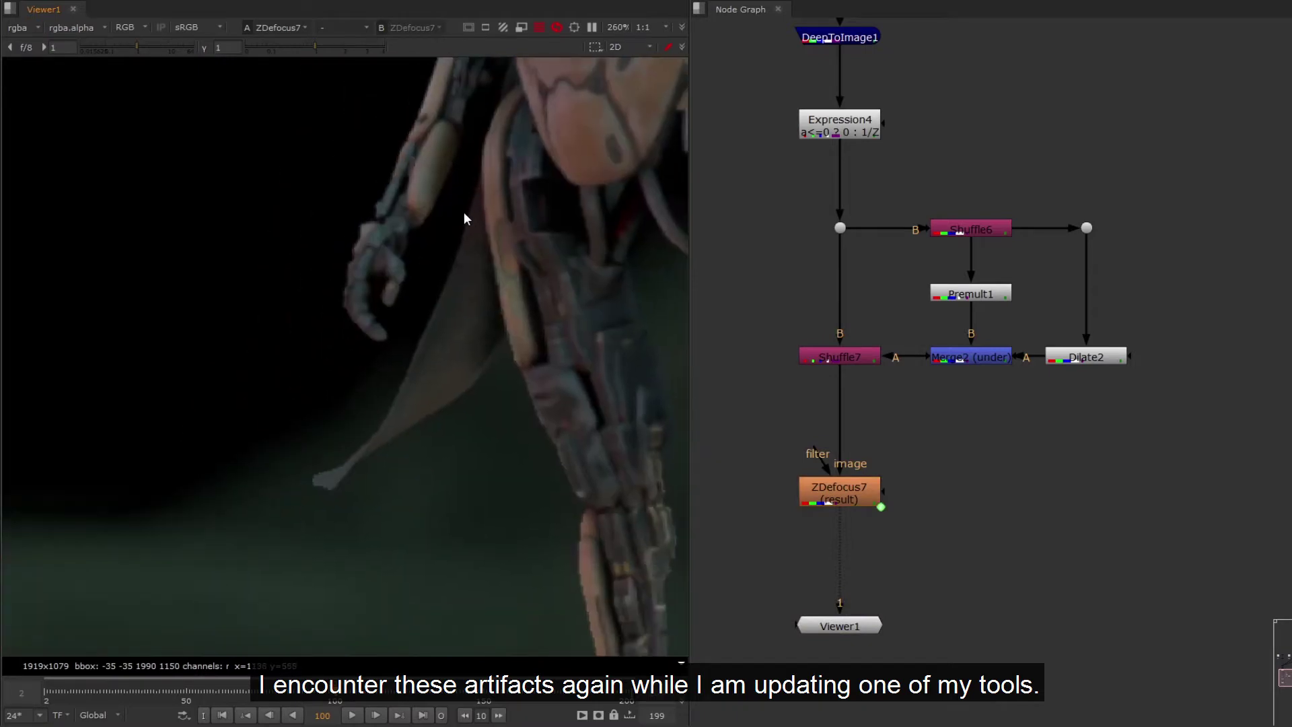
pyautogui.scroll(-4, 465, 223)
pyautogui.scroll(-7, 450, 395)
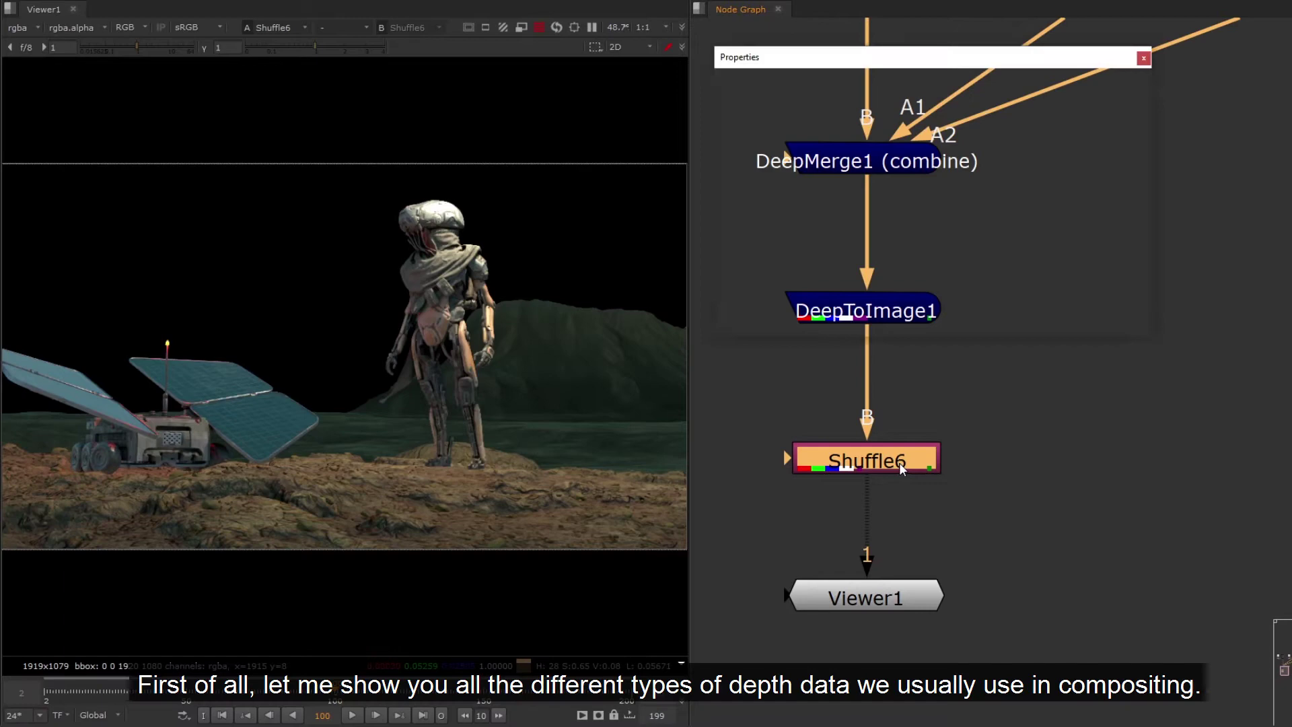
# Route depth.Z to rgba.red in Shuffle6, inspect it with the viewer gain raised to 28, and reset the gain
pyautogui.click(833, 161)
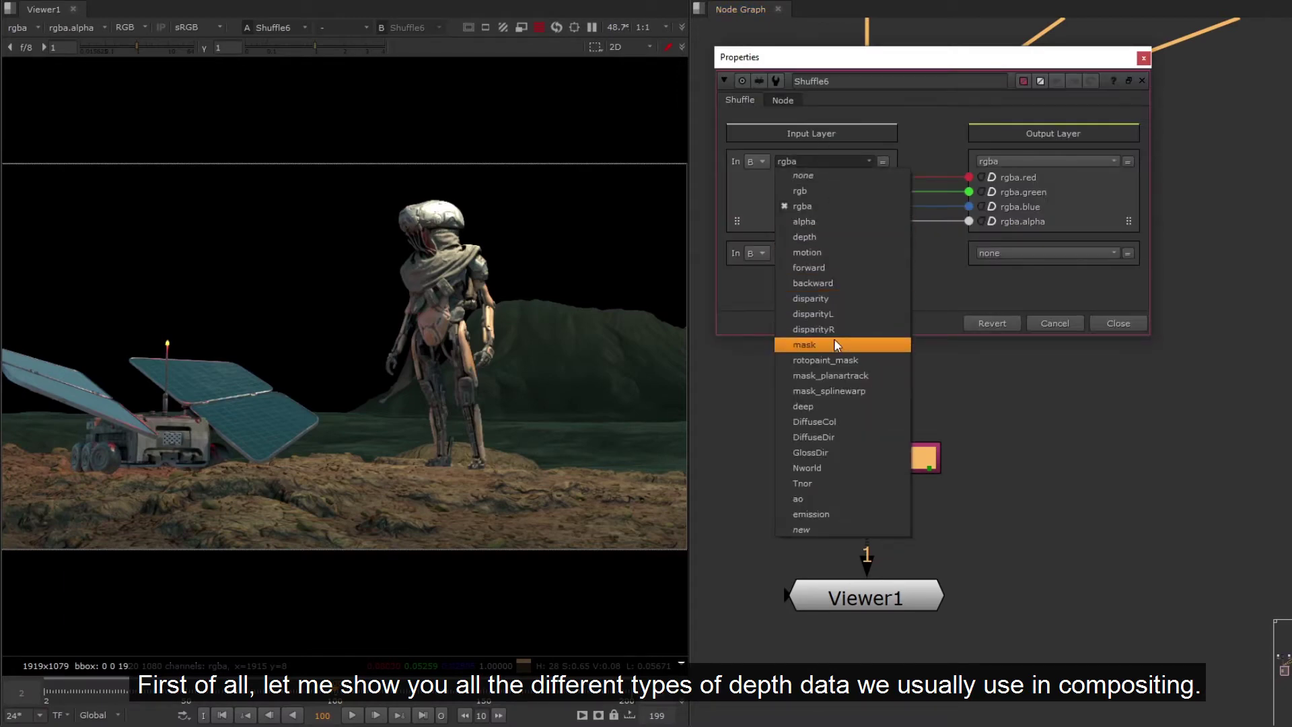
pyautogui.click(818, 237)
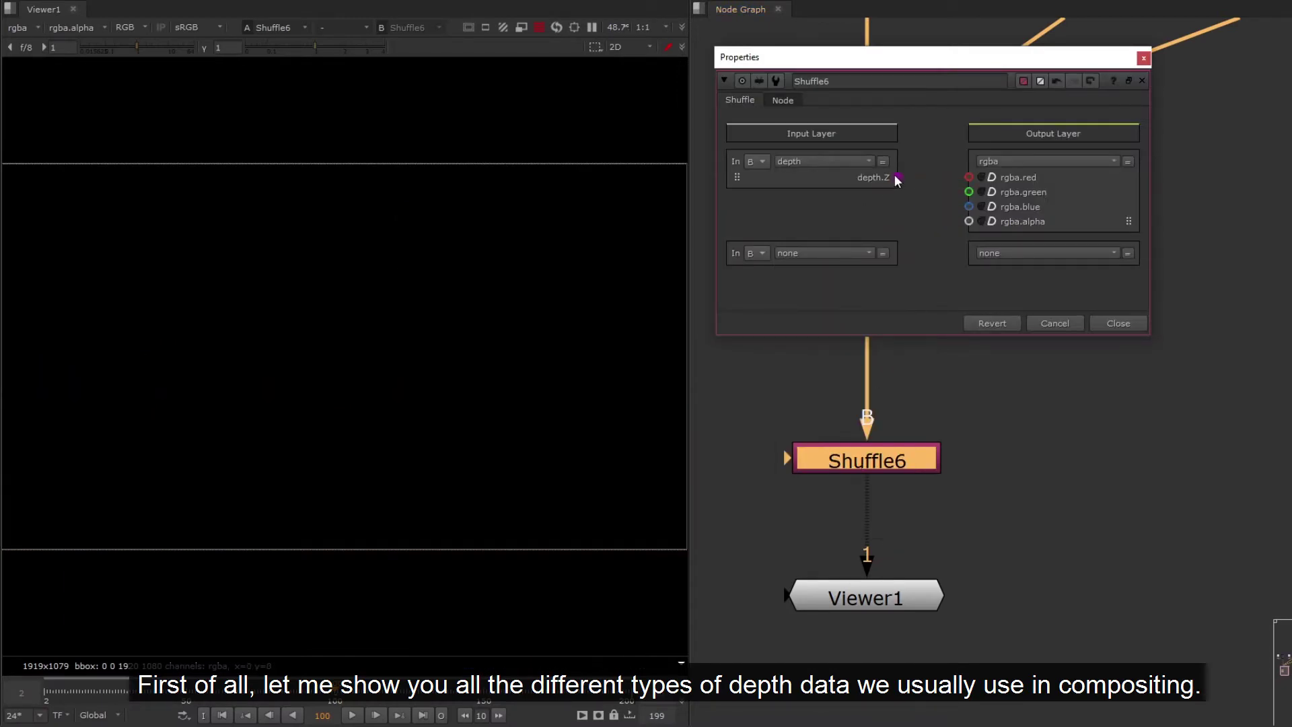
pyautogui.moveTo(972, 180); pyautogui.dragTo(970, 178)
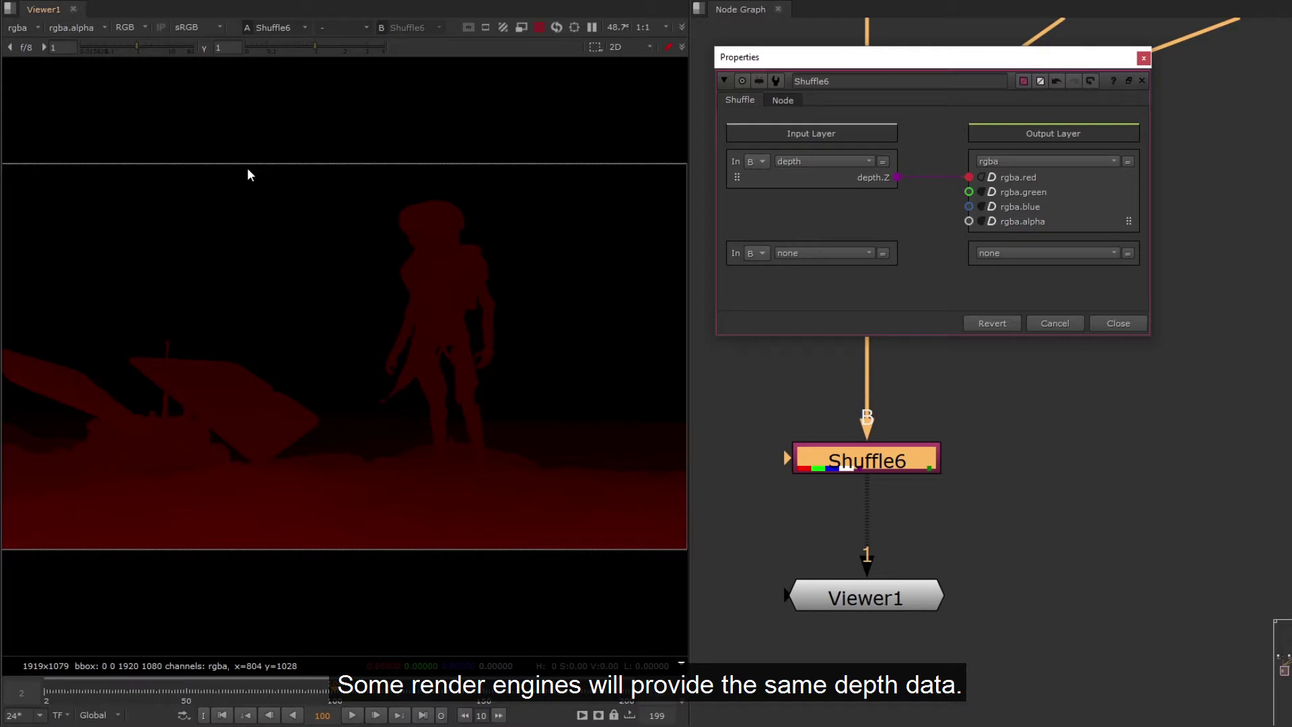
pyautogui.moveTo(160, 44); pyautogui.dragTo(183, 46)
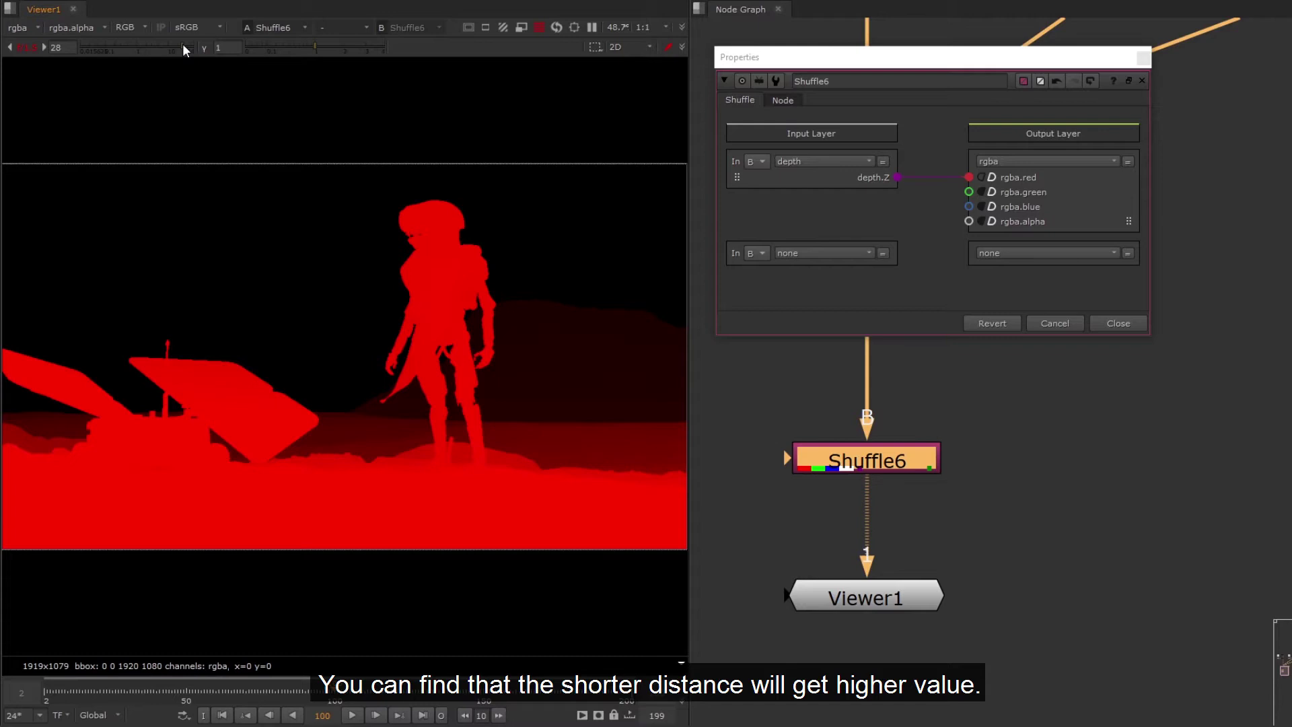
pyautogui.click(27, 47)
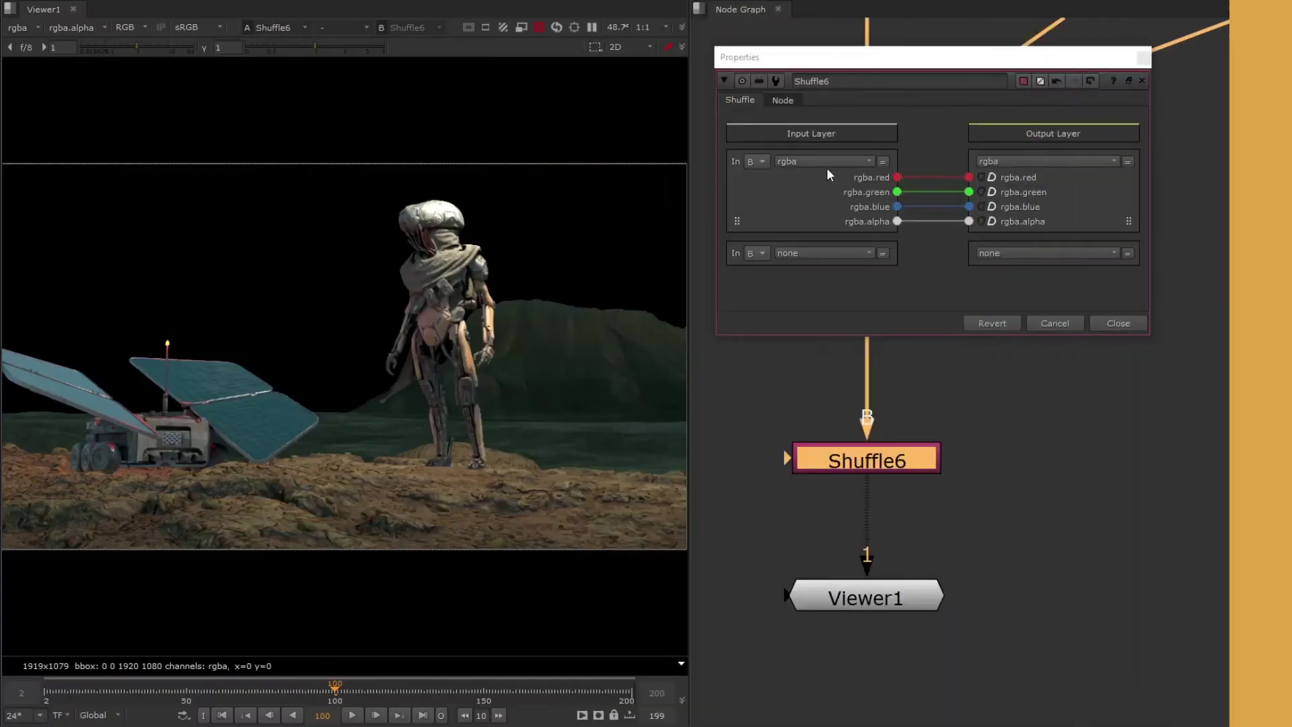
# Set Shuffle6's input layer to deep, route deep.front to rgba.red, inspect it at strongly reduced viewer gain, and reset the gain
pyautogui.click(826, 162)
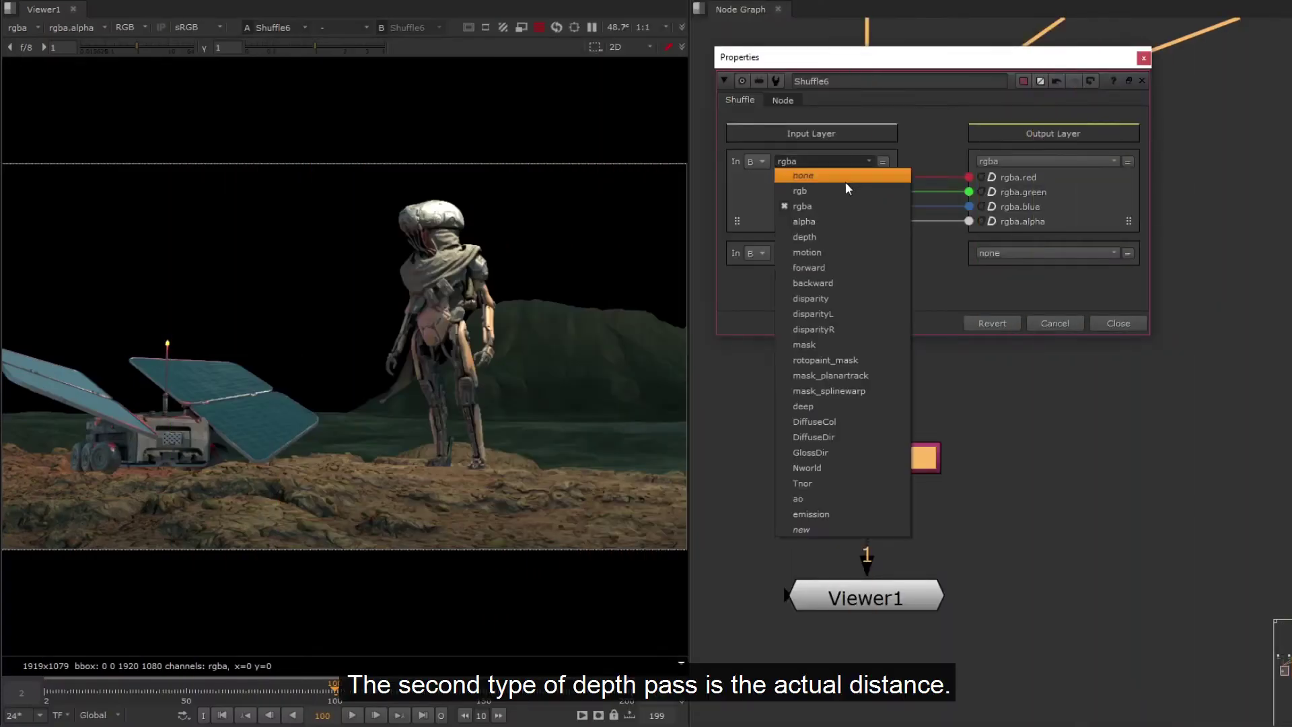
pyautogui.click(816, 403)
pyautogui.moveTo(898, 179); pyautogui.dragTo(969, 177)
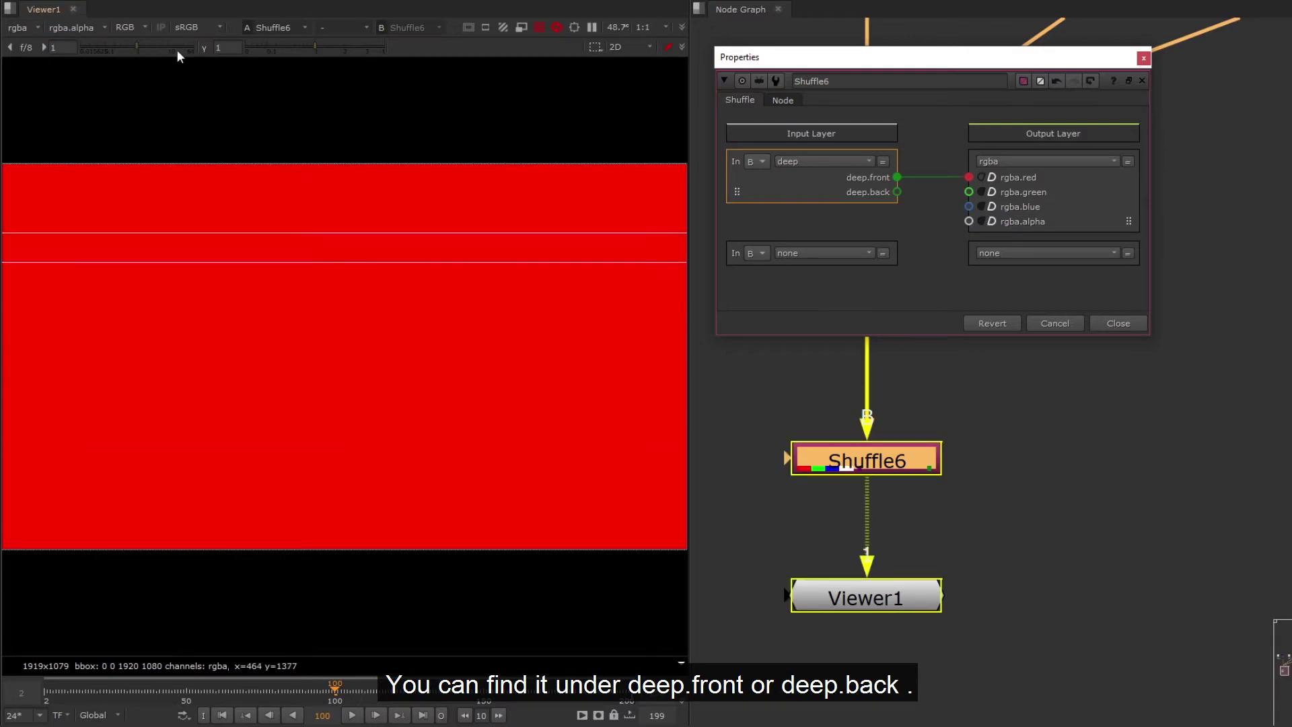
pyautogui.moveTo(133, 44); pyautogui.dragTo(76, 47)
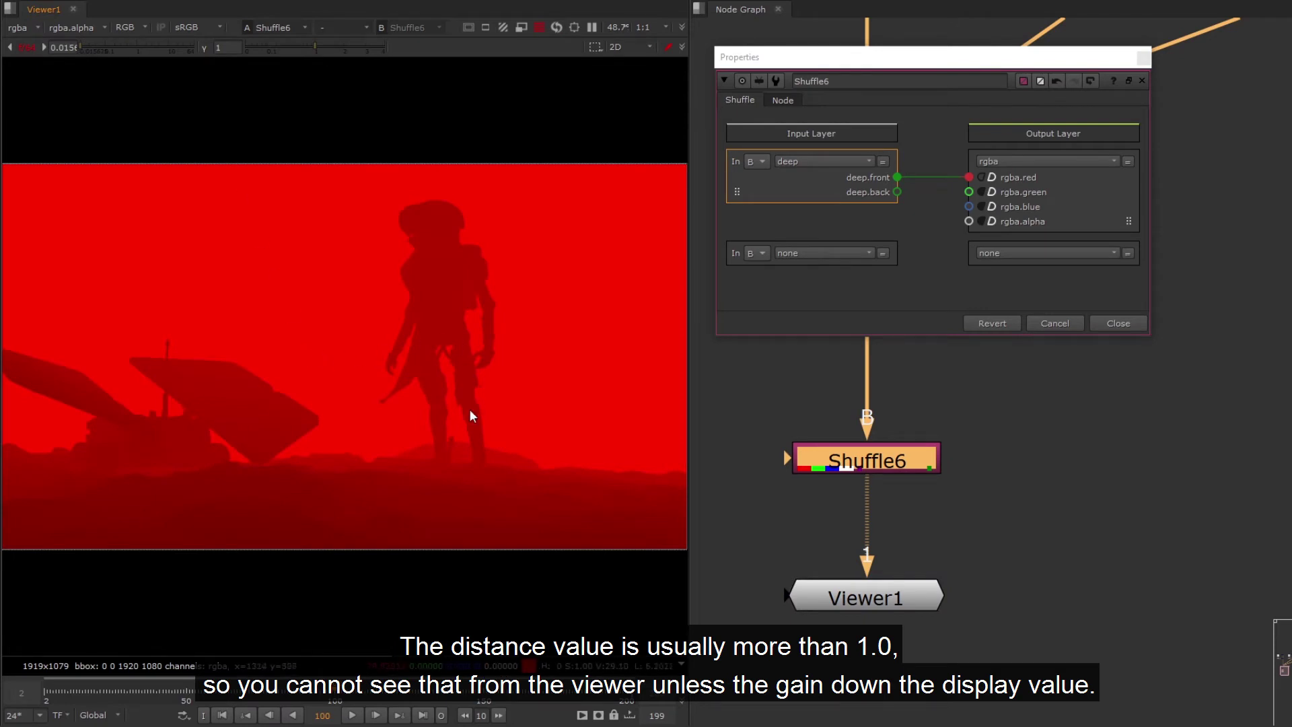
pyautogui.click(23, 48)
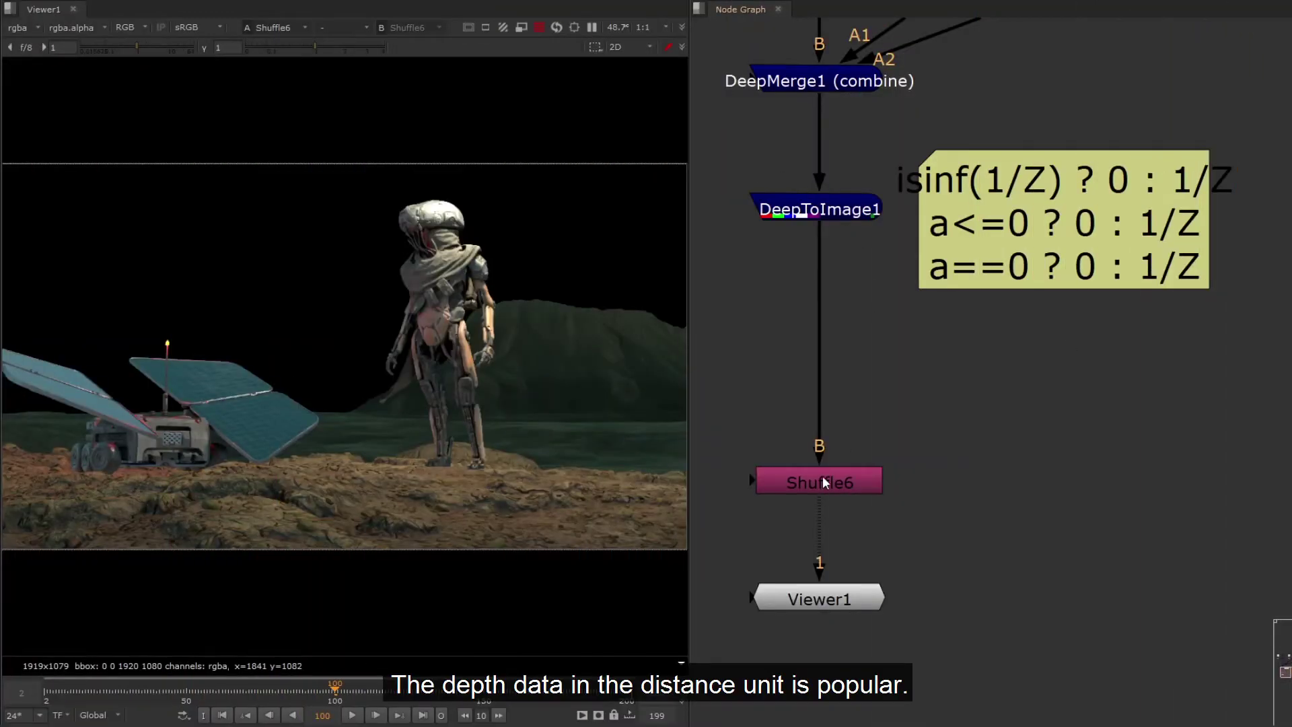
# Set Shuffle6's input layer to depth and connect depth.Z to rgba.red
pyautogui.doubleClick(825, 482)
pyautogui.click(826, 162)
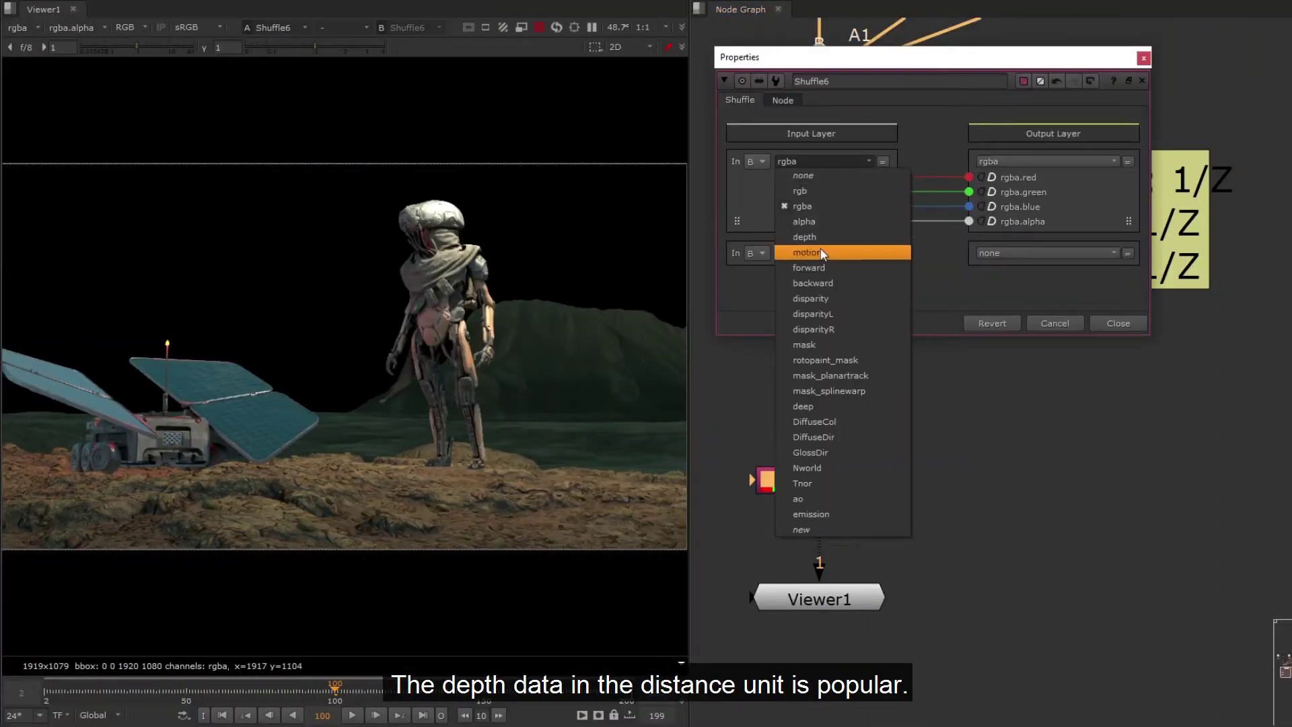
pyautogui.click(823, 237)
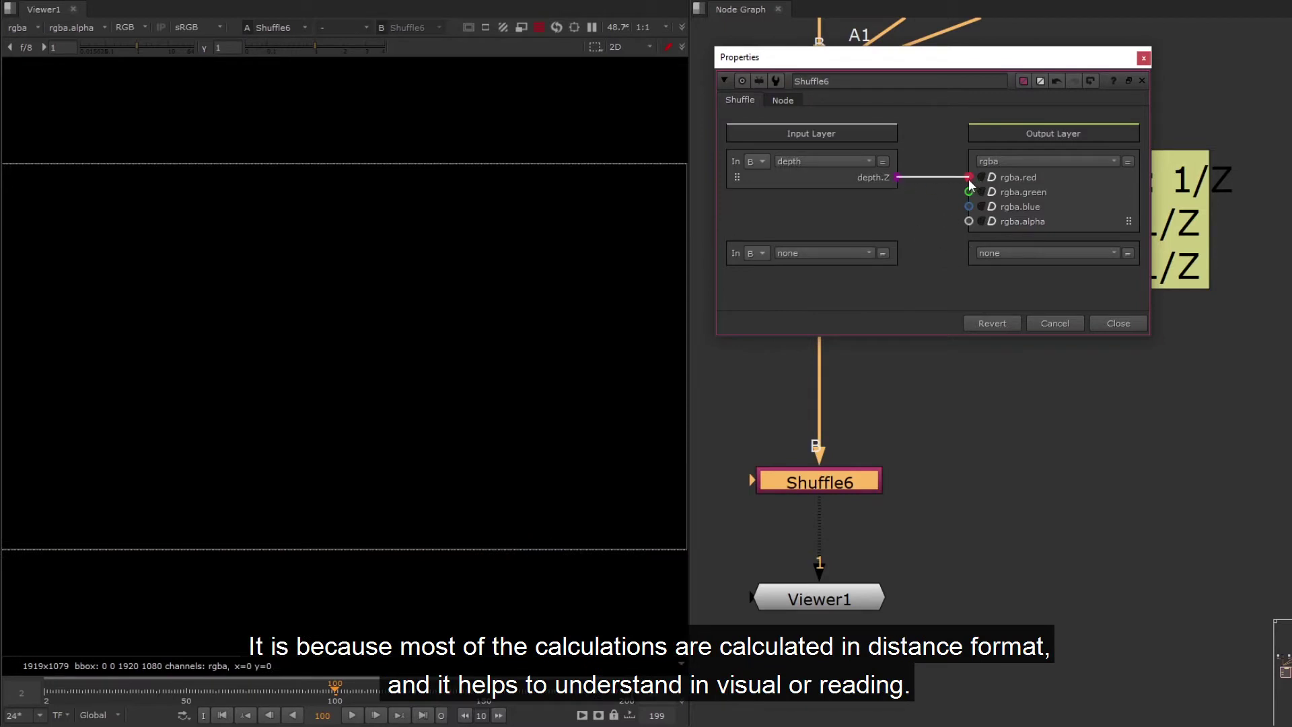
pyautogui.click(1130, 322)
# Insert an Expression node directly after DeepToImage1 and set its first channel row to depth
pyautogui.click(831, 197)
pyautogui.press('Tab')
pyautogui.write('expr')
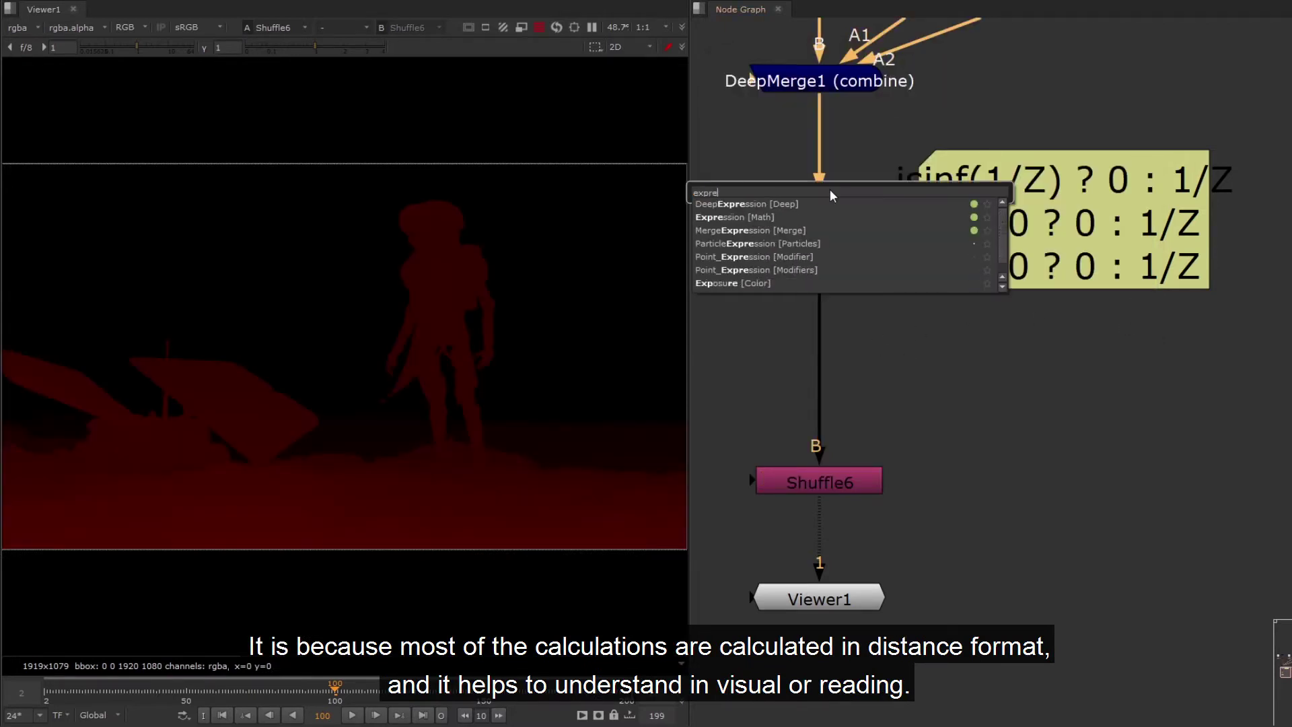
pyautogui.press('Return')
pyautogui.click(415, 327)
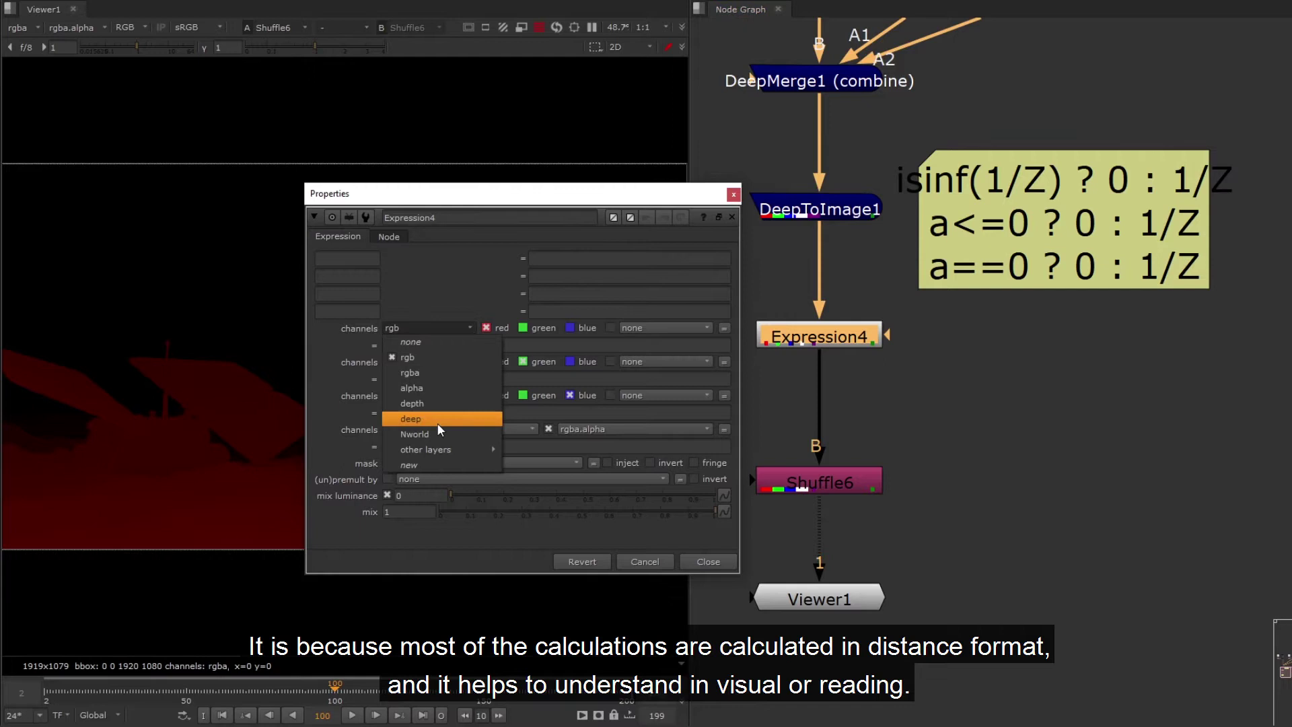
pyautogui.click(443, 403)
# Enter isinf(1/Z) ? 0 : 1/Z as the depth expression and lower the viewer gain to inspect the distance values
pyautogui.moveTo(603, 200); pyautogui.dragTo(1024, 318)
pyautogui.click(875, 462)
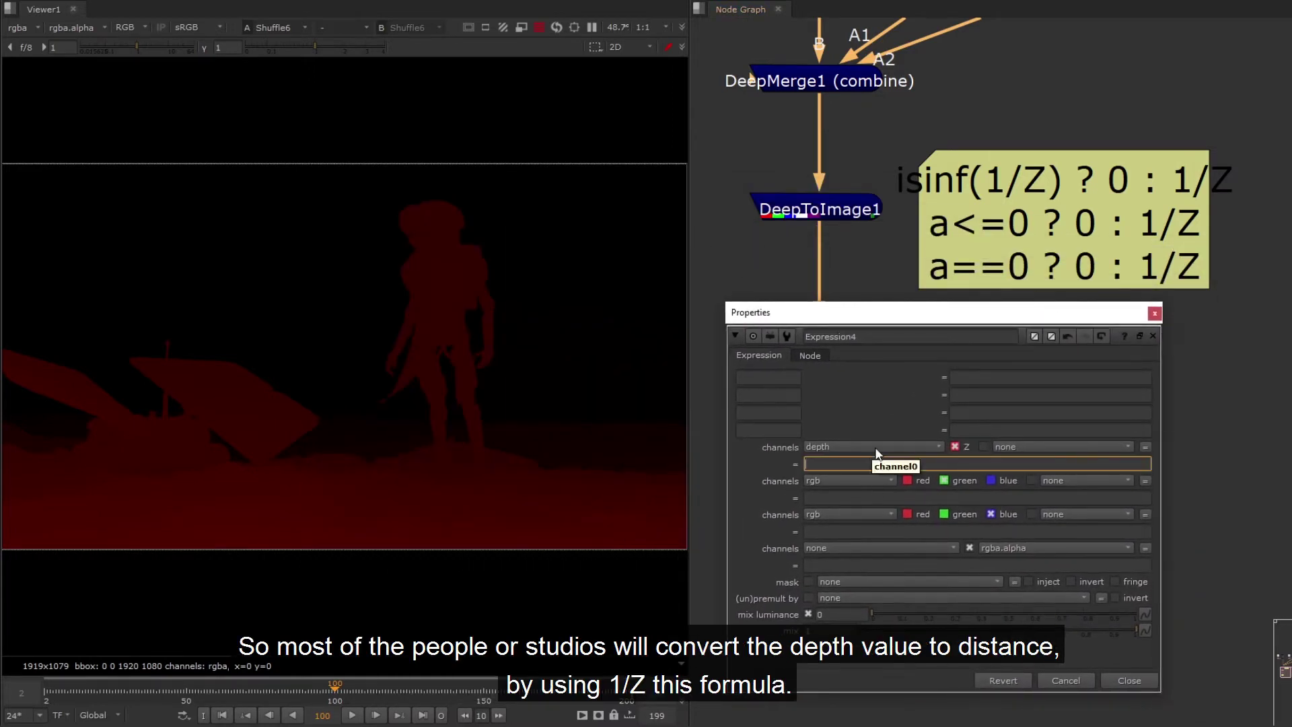
pyautogui.write('is')
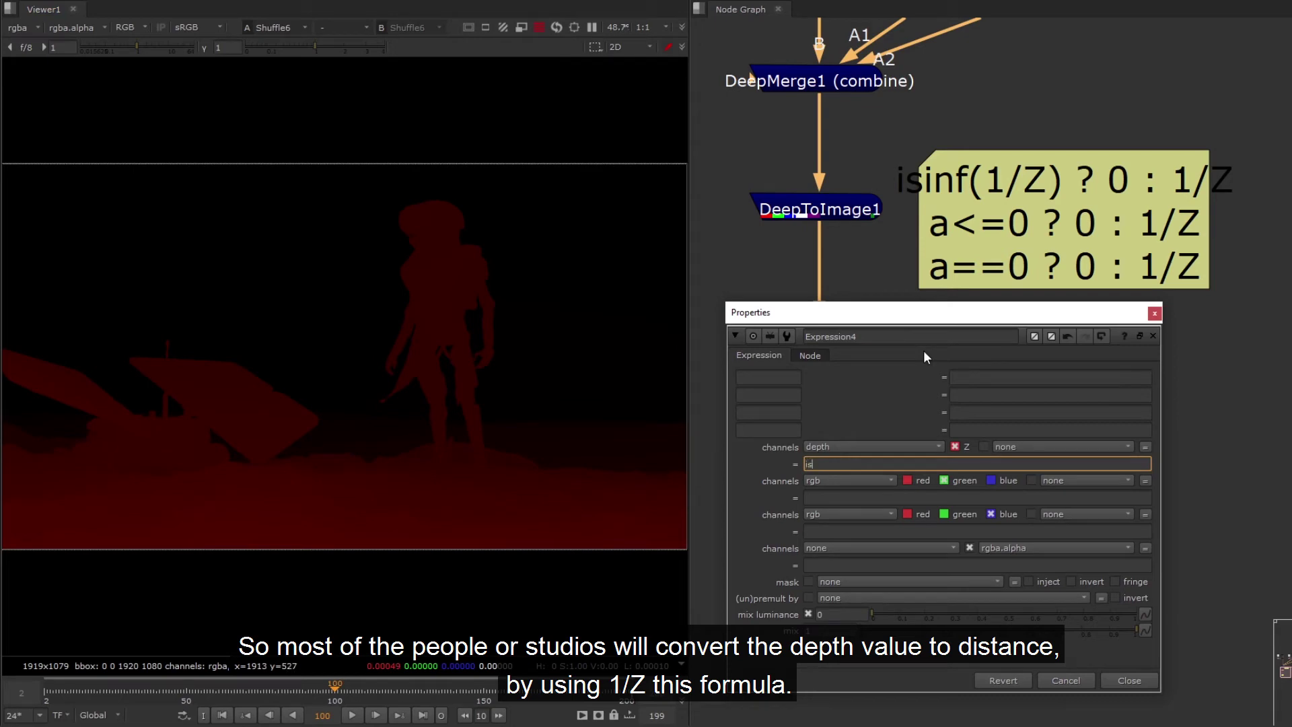
pyautogui.write('inf(1/Z) ? 0 : 1/Z')
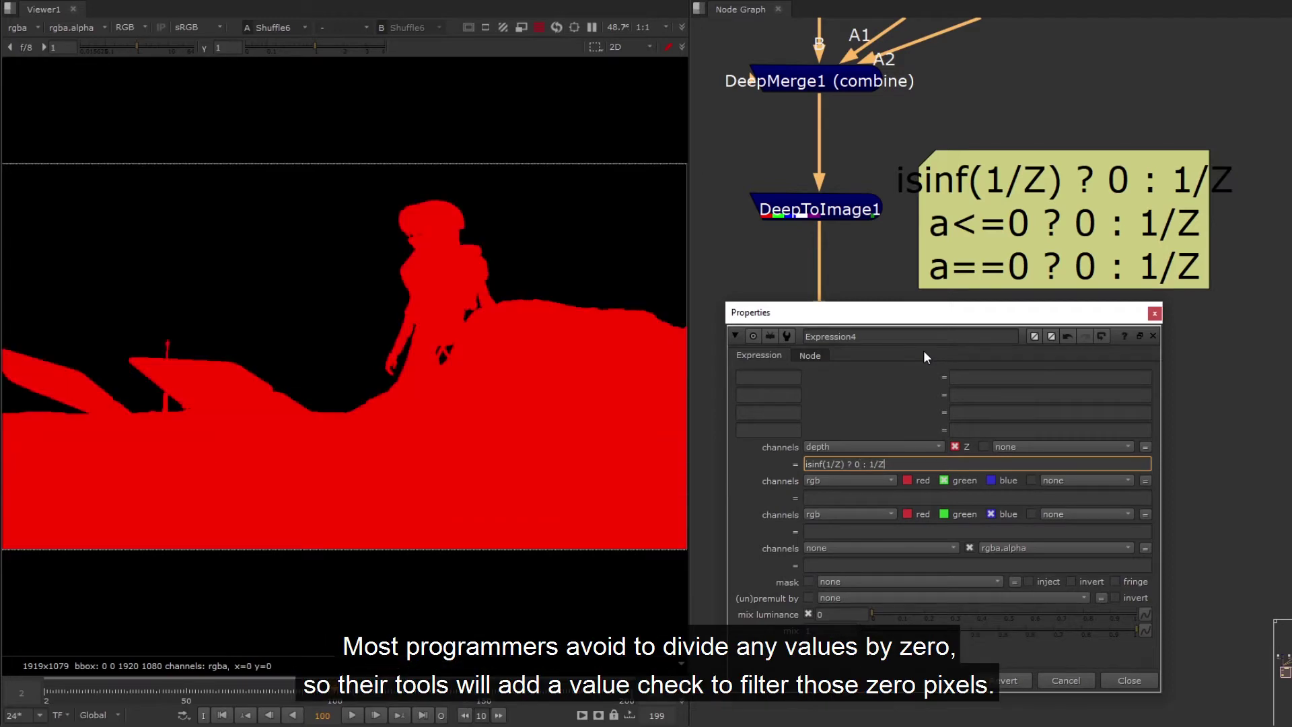
pyautogui.moveTo(112, 47); pyautogui.dragTo(77, 44)
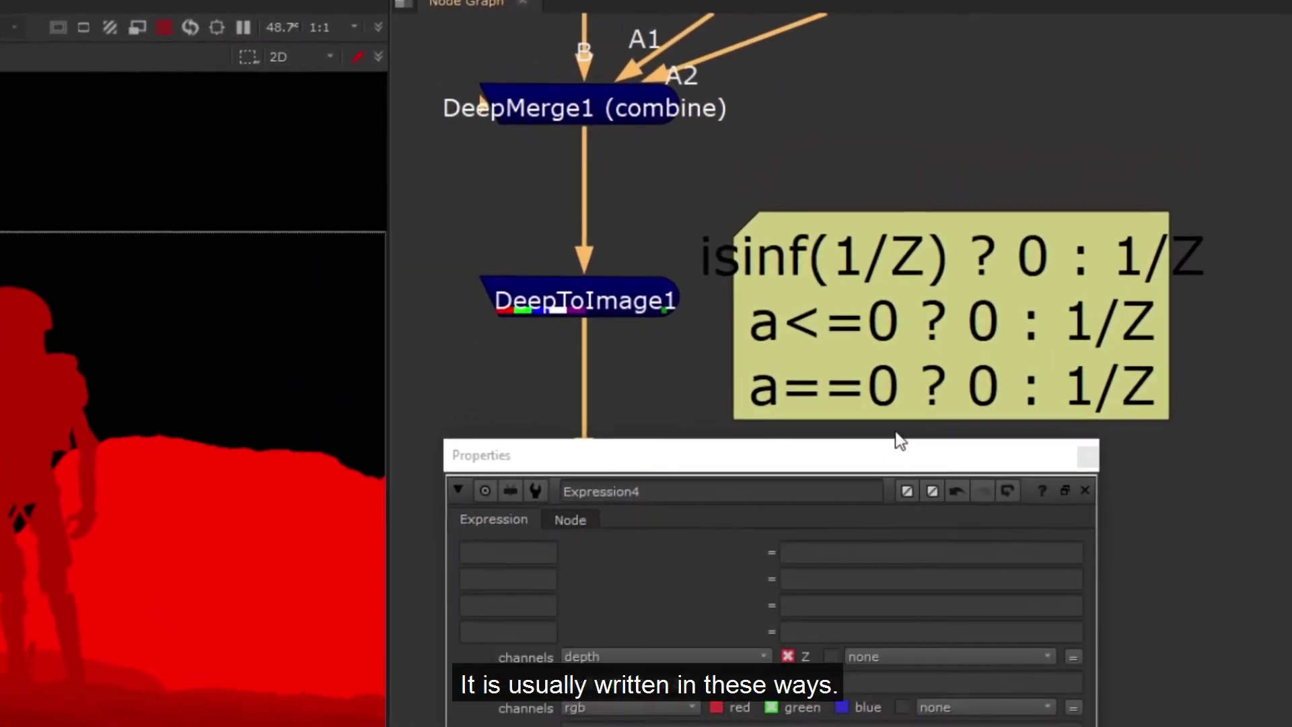
pyautogui.click(1088, 457)
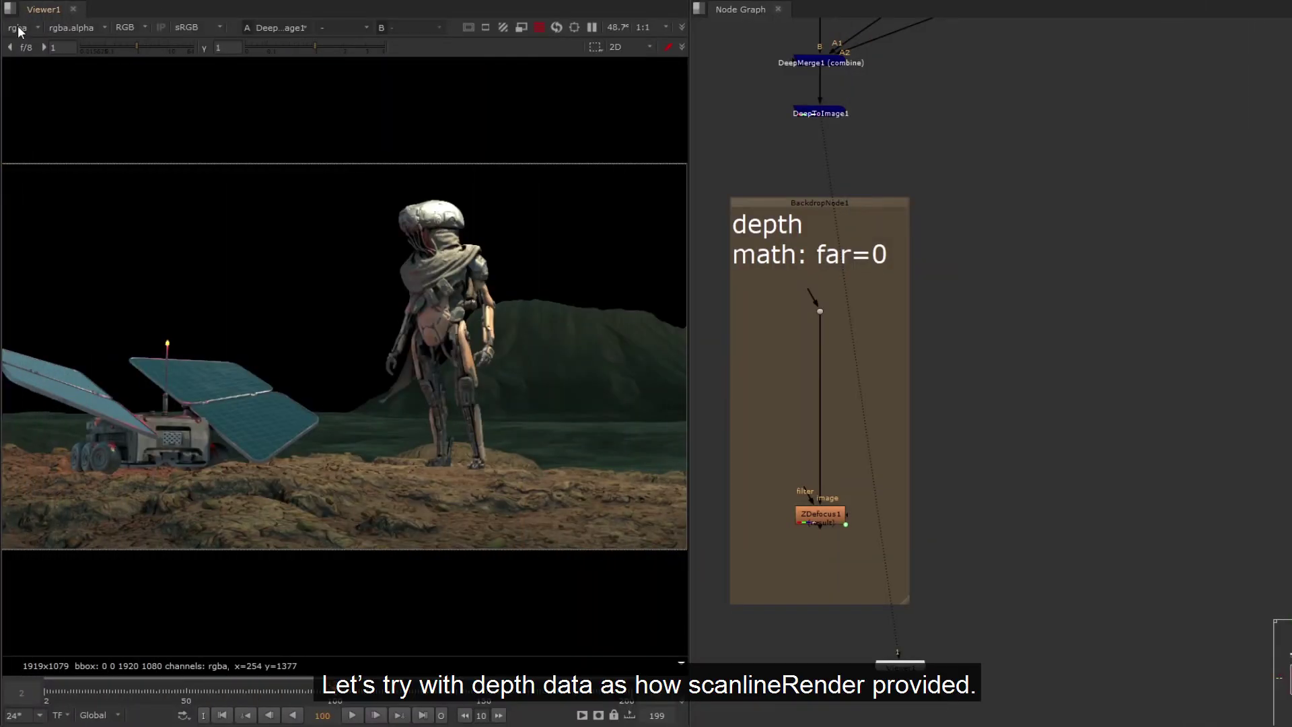
# Display the depth layer of DeepToImage1 in the viewer and return the display to rgba
pyautogui.click(27, 28)
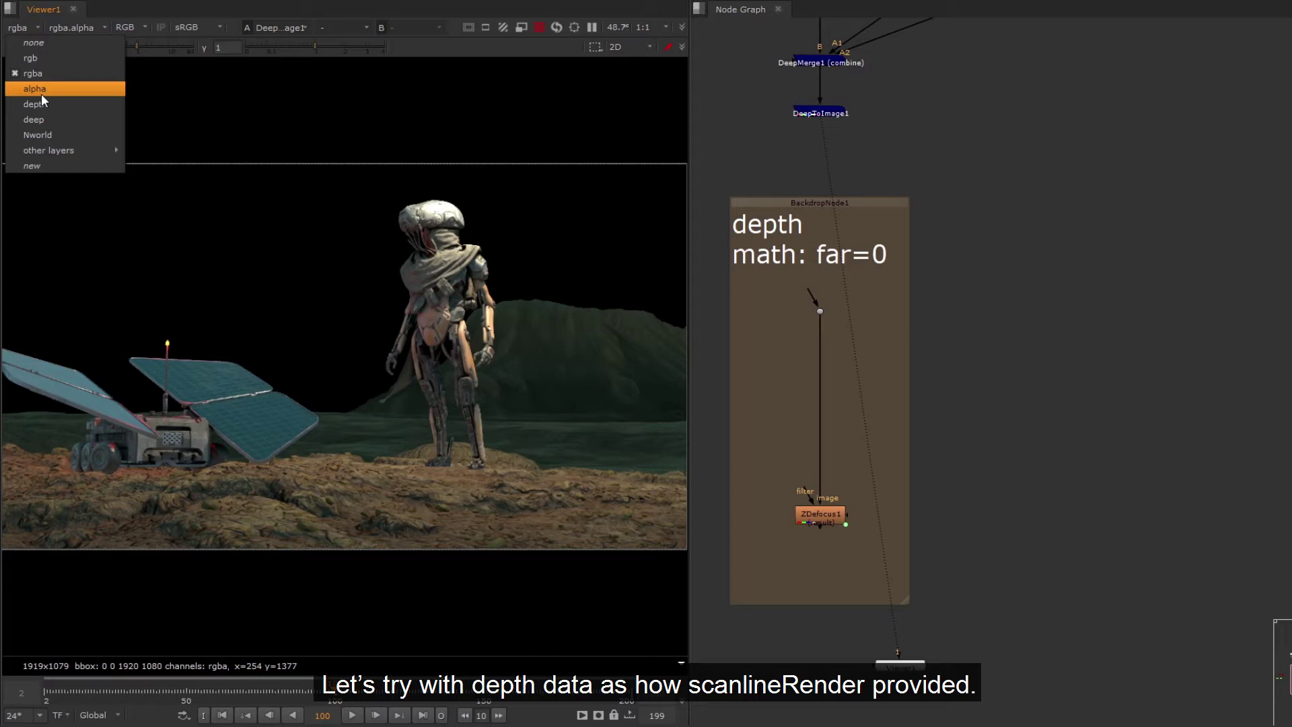
pyautogui.click(37, 104)
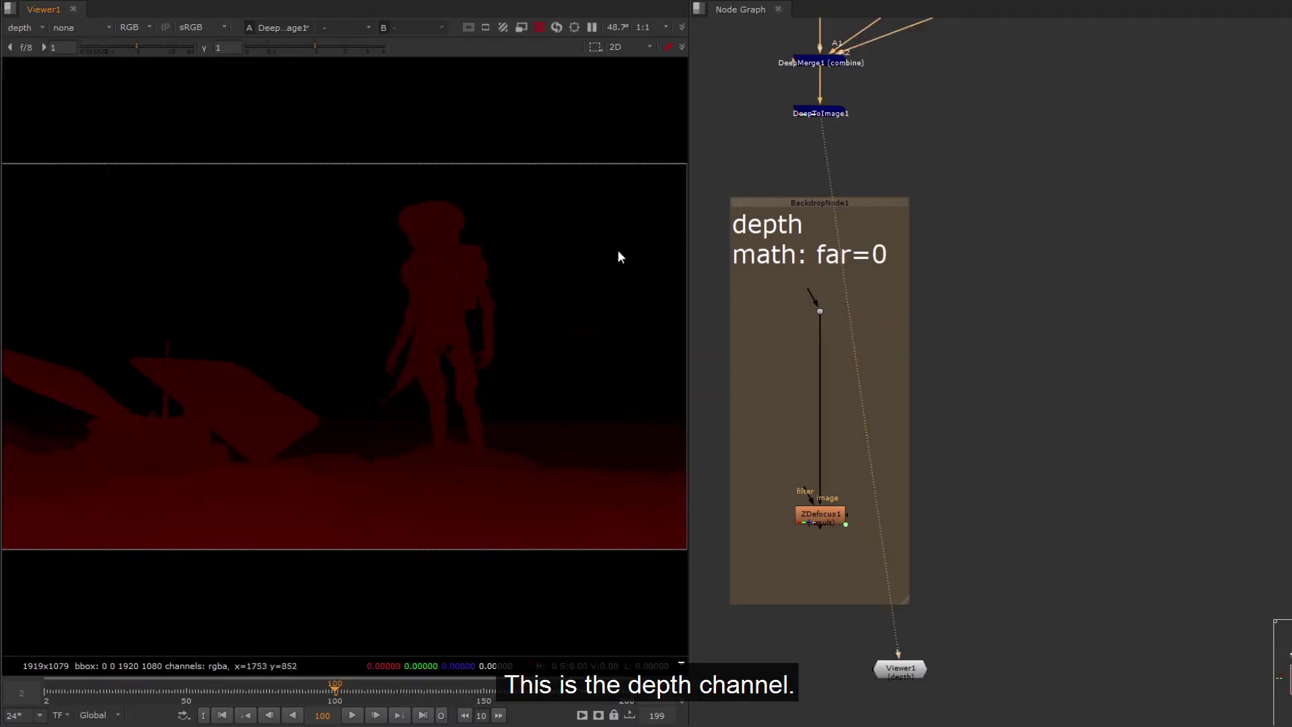
pyautogui.click(20, 26)
pyautogui.click(30, 72)
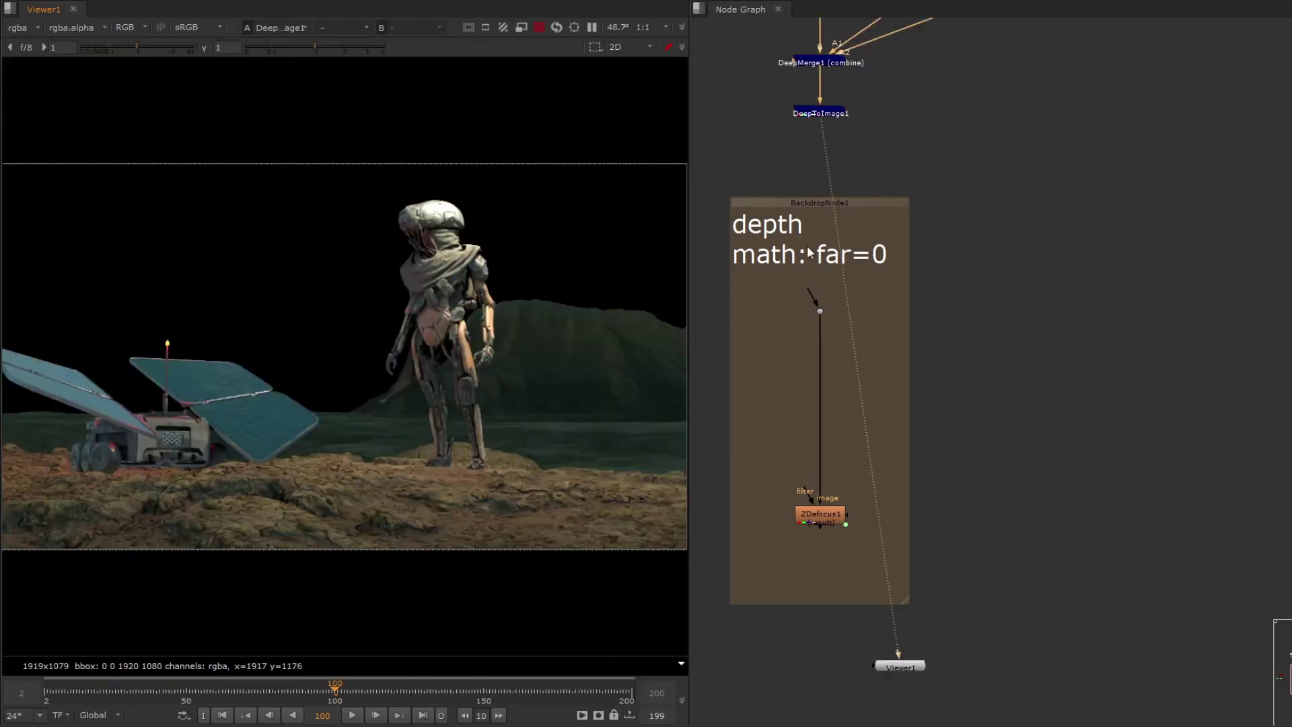
# Connect the dot in the "depth math: far=0" backdrop to DeepToImage1 and view the ZDefocus1 output
pyautogui.moveTo(822, 112); pyautogui.dragTo(823, 113)
pyautogui.click(823, 515)
pyautogui.press('1')
# Check ZDefocus1's depth channel and math settings, and examine its defocus result closely on the robot
pyautogui.doubleClick(827, 517)
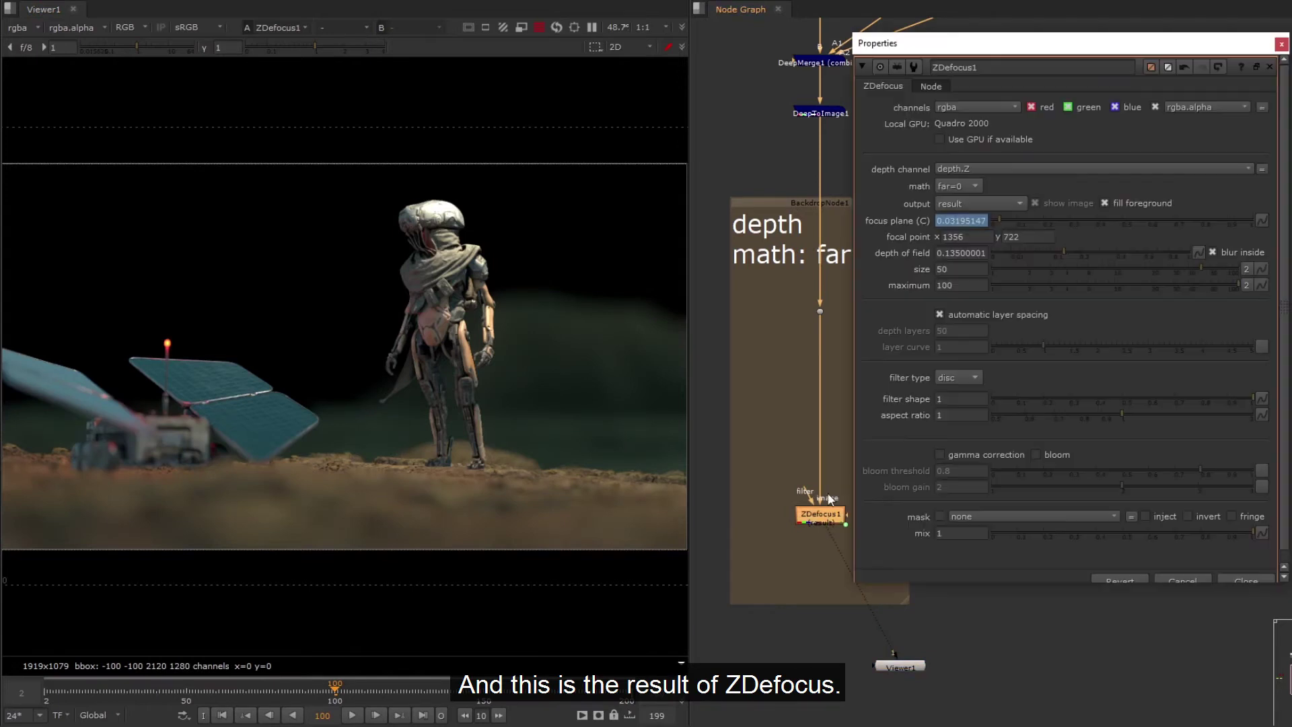
pyautogui.click(913, 170)
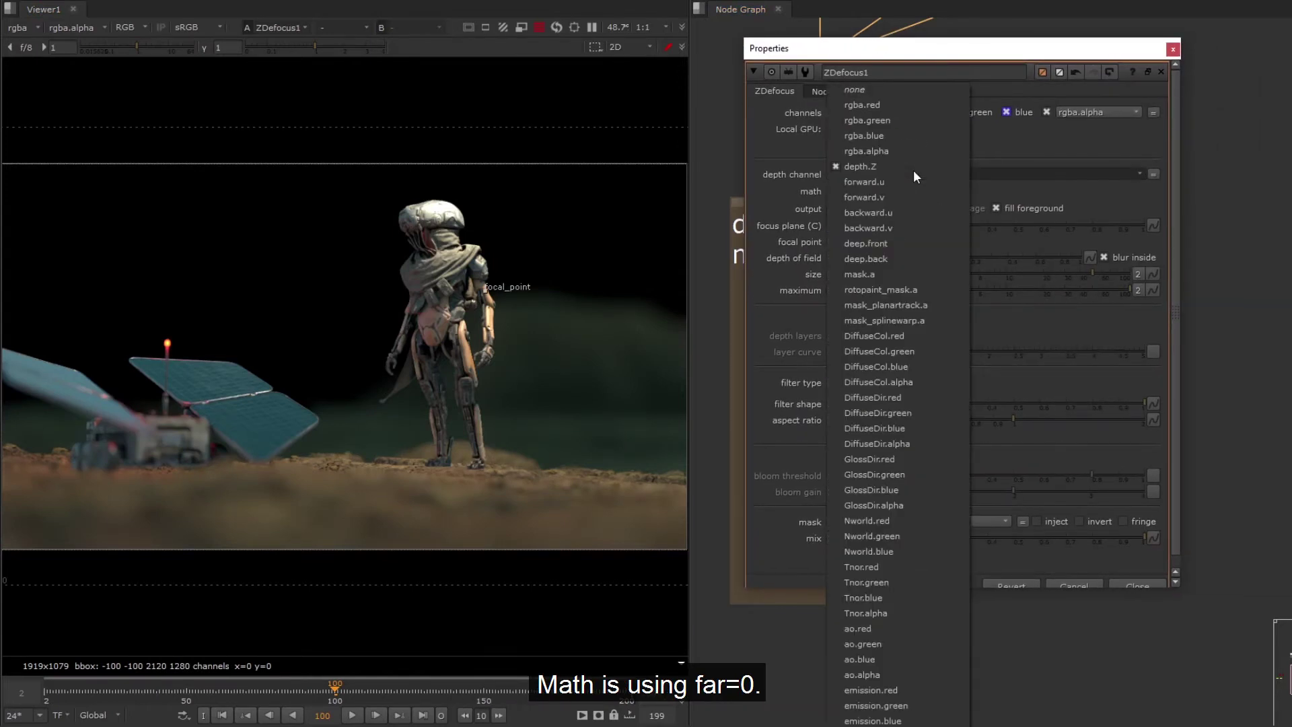
pyautogui.click(918, 167)
pyautogui.click(1172, 49)
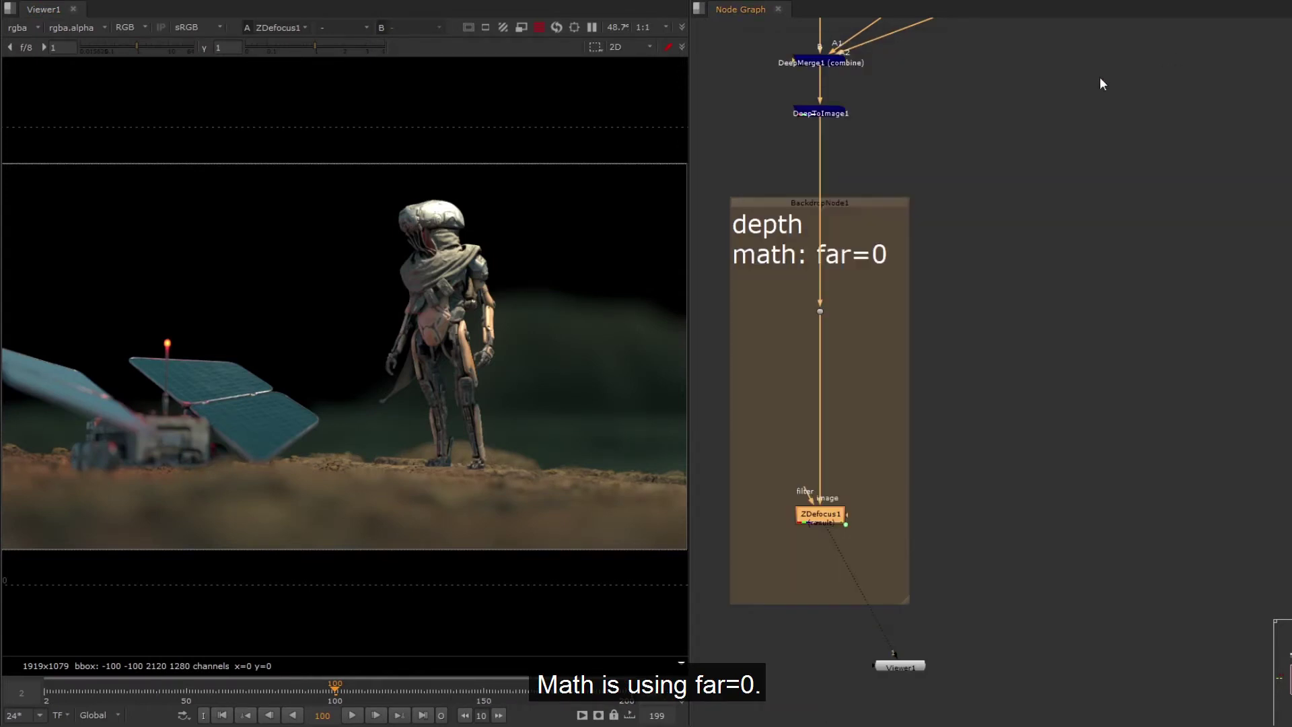
pyautogui.scroll(5, 431, 317)
pyautogui.moveTo(495, 371); pyautogui.dragTo(426, 442, button='middle')
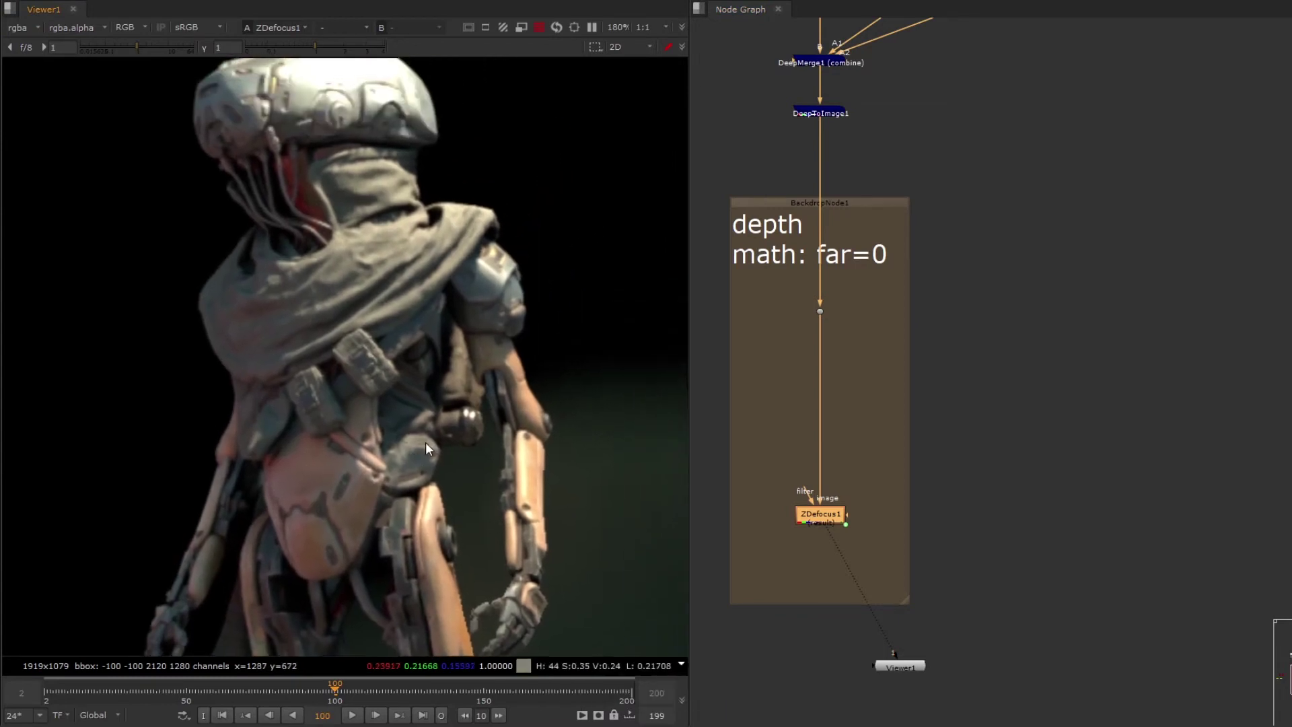
# Examine ZDefocus1's defocused edges in the rover area, and fit the whole image in the viewer
pyautogui.moveTo(232, 592); pyautogui.dragTo(378, 408, button='middle')
pyautogui.moveTo(202, 501); pyautogui.dragTo(566, 364, button='middle')
pyautogui.moveTo(285, 429); pyautogui.dragTo(606, 425, button='middle')
pyautogui.moveTo(295, 357); pyautogui.dragTo(566, 459, button='middle')
pyautogui.moveTo(449, 436); pyautogui.dragTo(367, 387, button='middle')
pyautogui.press('f')
# Move the "deep math: direct" backdrop beside the far=0 one and connect its dot to DeepToImage1
pyautogui.click(1159, 330)
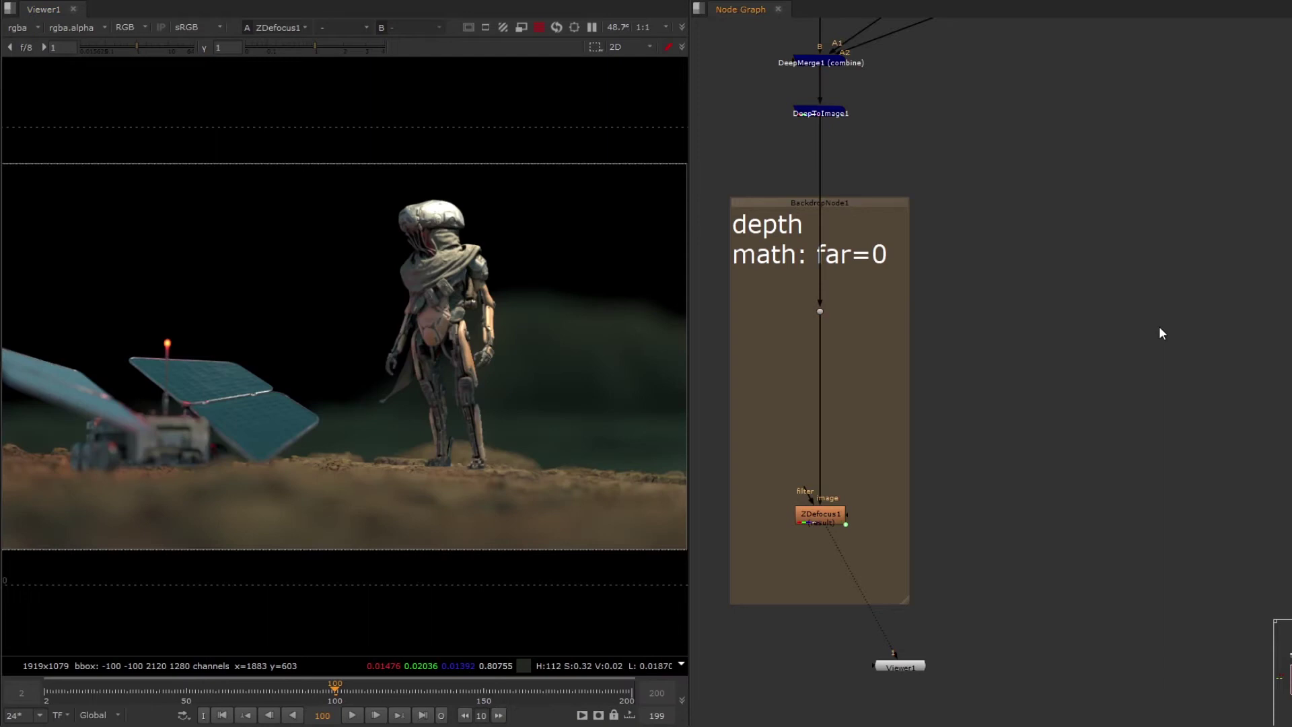
pyautogui.scroll(-3, 1158, 329)
pyautogui.moveTo(1143, 309); pyautogui.dragTo(1023, 229, button='middle')
pyautogui.moveTo(1210, 221); pyautogui.dragTo(991, 173)
pyautogui.scroll(3, 963, 202)
pyautogui.click(980, 260)
pyautogui.press('1')
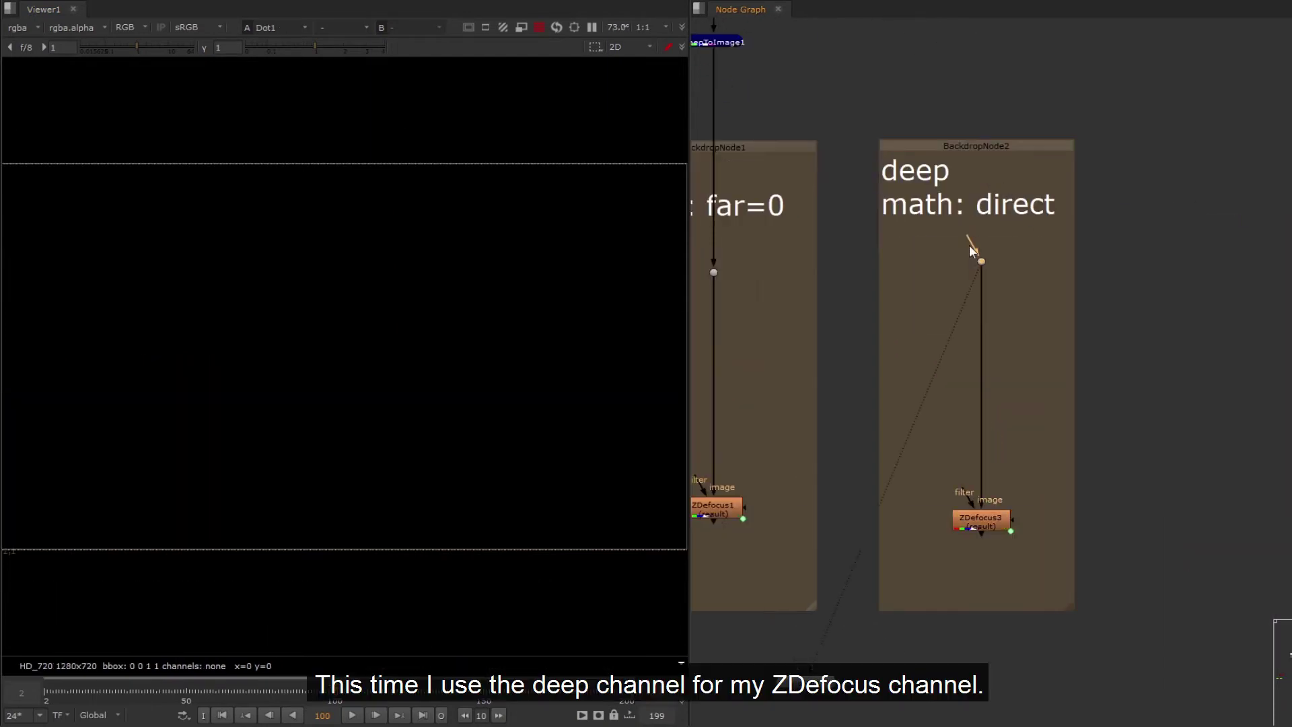
pyautogui.moveTo(961, 240); pyautogui.dragTo(728, 52)
pyautogui.moveTo(965, 237); pyautogui.dragTo(729, 45)
# Display the deep layer in the viewer, inspect it at a lowered gain, and reset the gain to 1
pyautogui.click(18, 28)
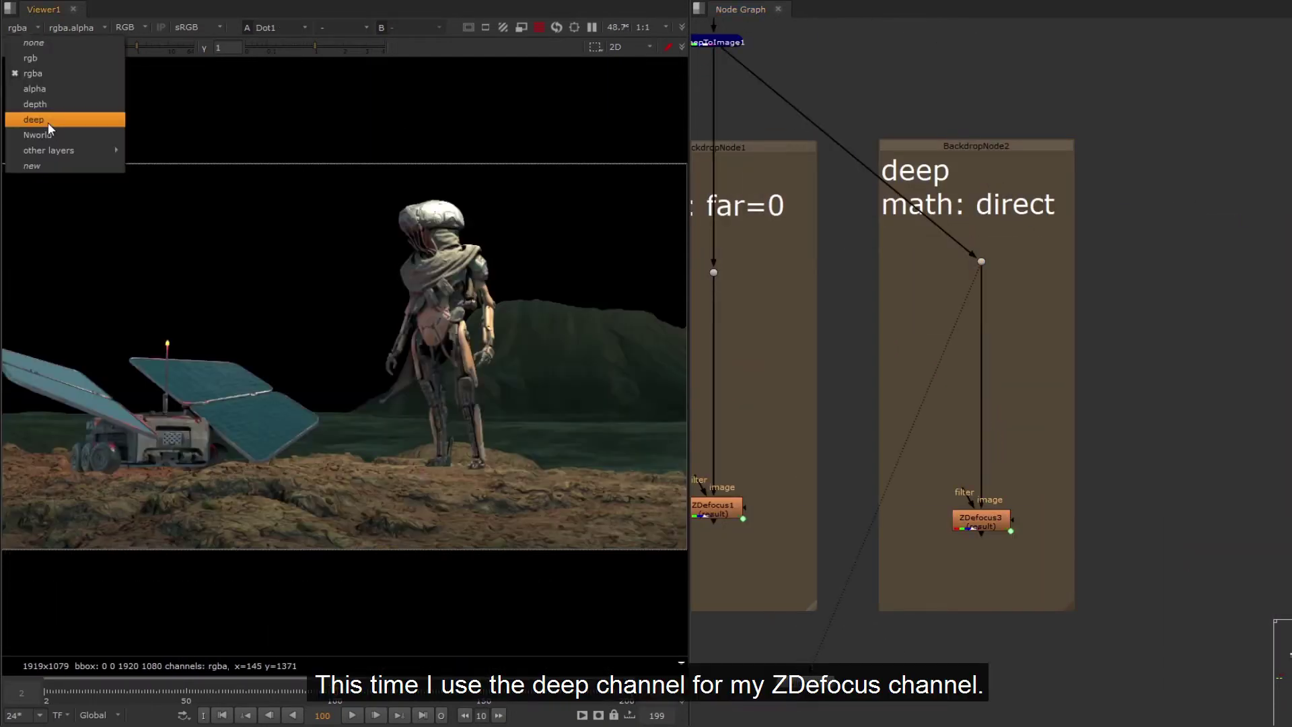
pyautogui.click(50, 123)
pyautogui.moveTo(137, 47); pyautogui.dragTo(67, 46)
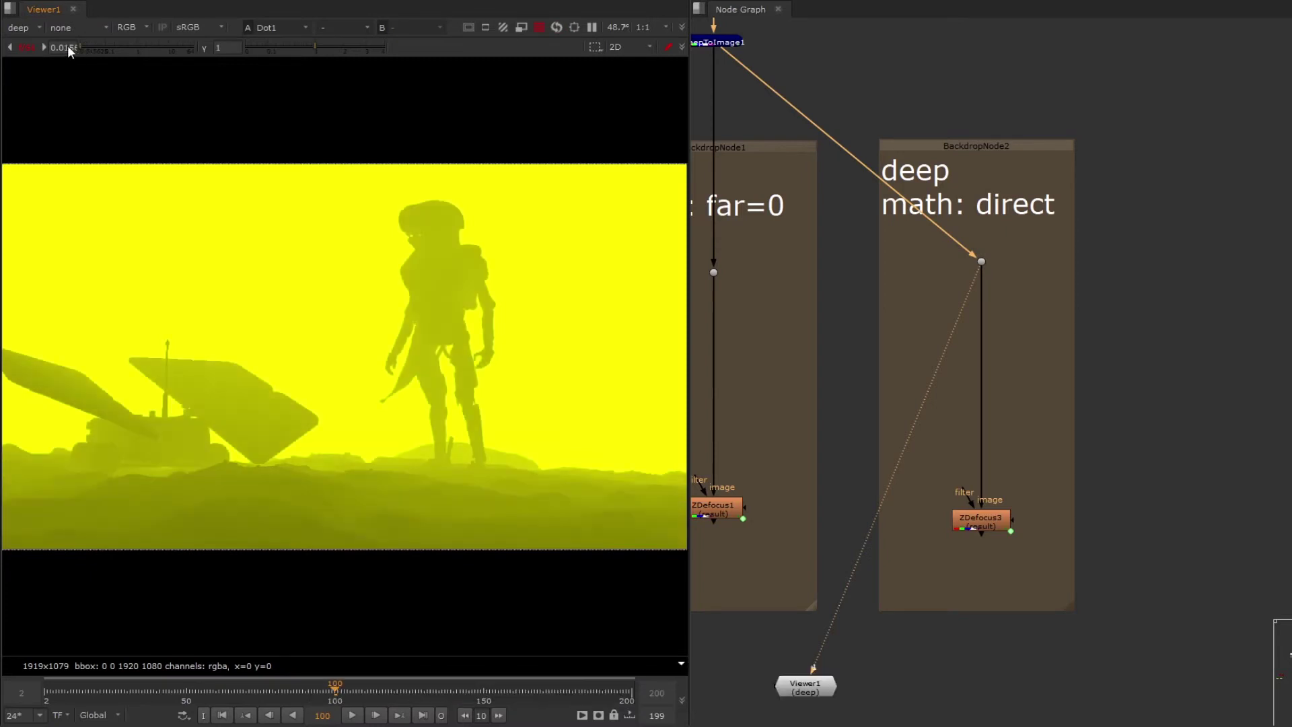
pyautogui.keyDown('ctrl'); pyautogui.click(94, 47); pyautogui.keyUp('ctrl')
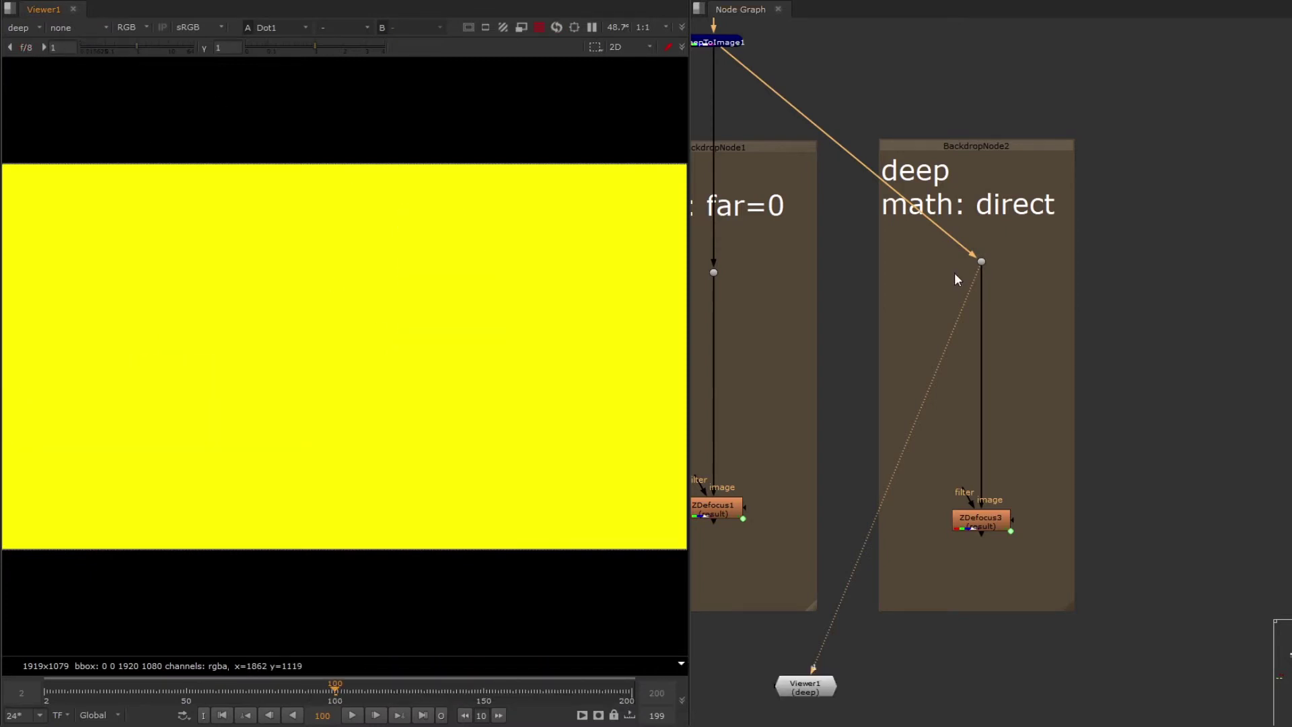
# View the ZDefocus3 output and return the viewer's displayed layer to rgba
pyautogui.moveTo(1058, 479); pyautogui.dragTo(936, 569)
pyautogui.press('1')
pyautogui.click(29, 31)
pyautogui.click(33, 73)
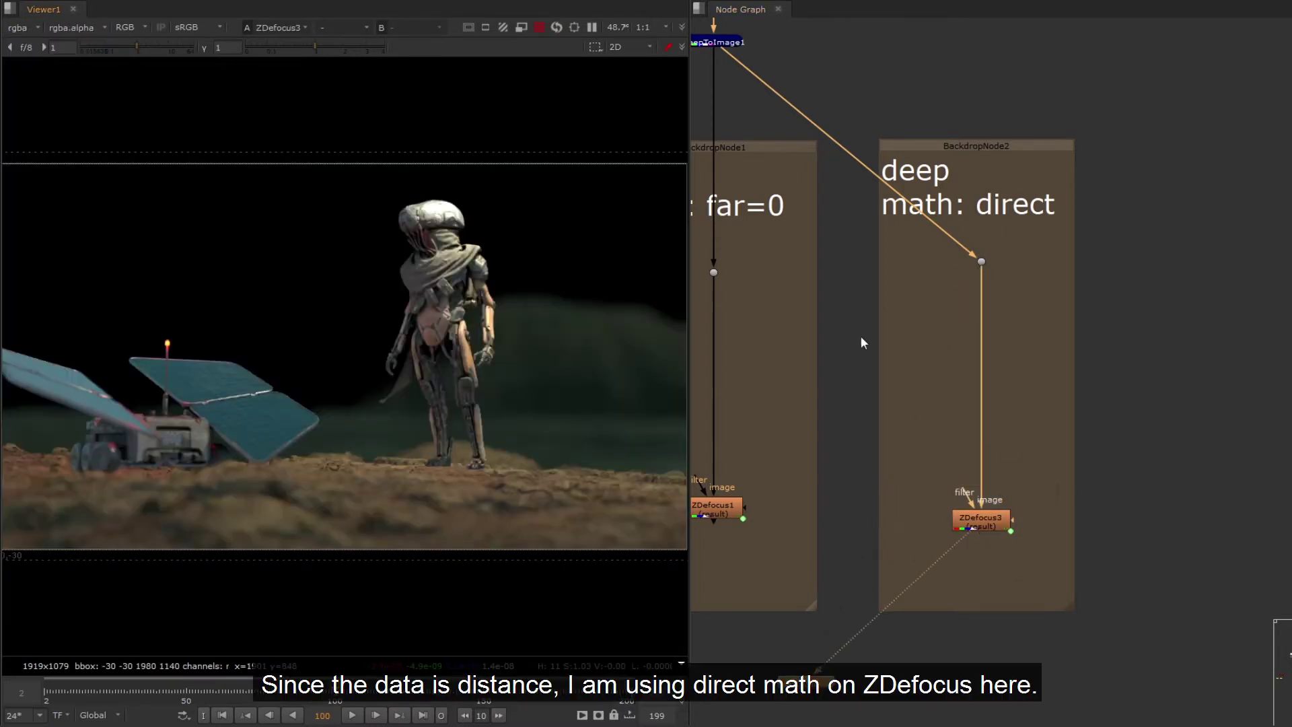
# Check ZDefocus3's depth channel and math settings, keeping deep.front as the depth channel
pyautogui.doubleClick(989, 528)
pyautogui.click(988, 152)
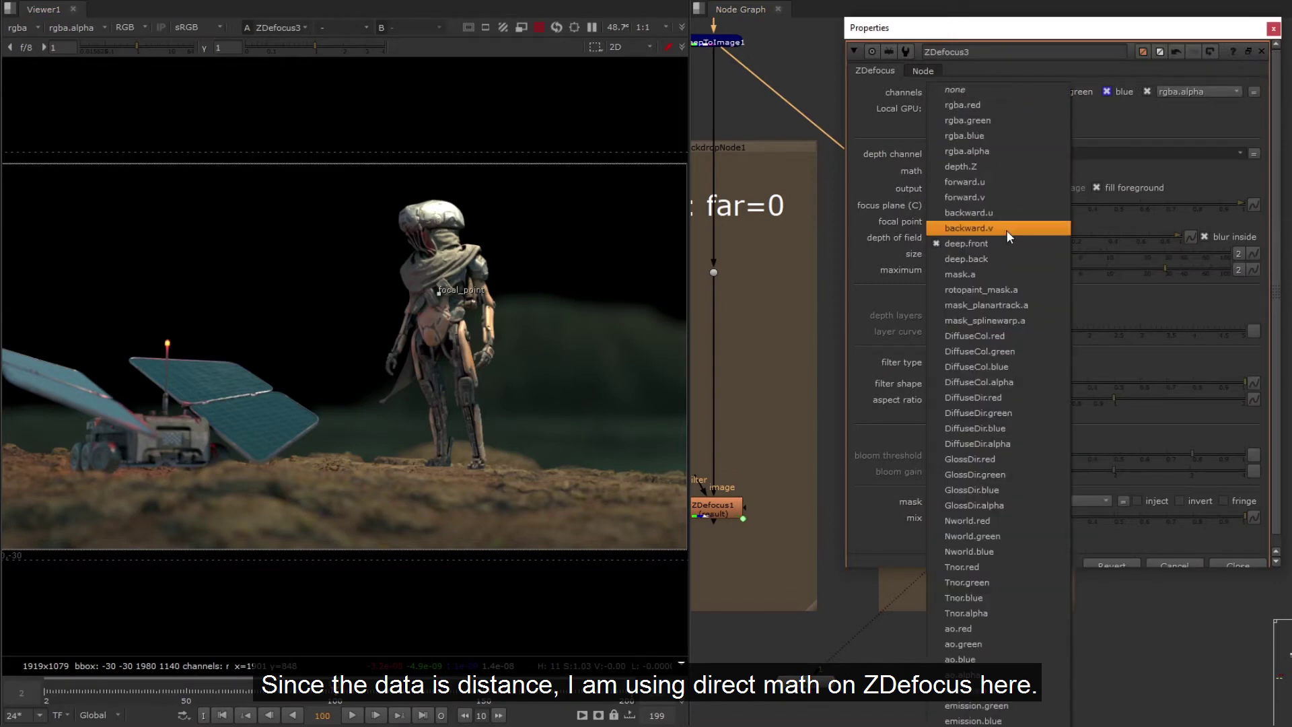
pyautogui.click(1008, 244)
pyautogui.moveTo(1098, 32); pyautogui.dragTo(1041, 46)
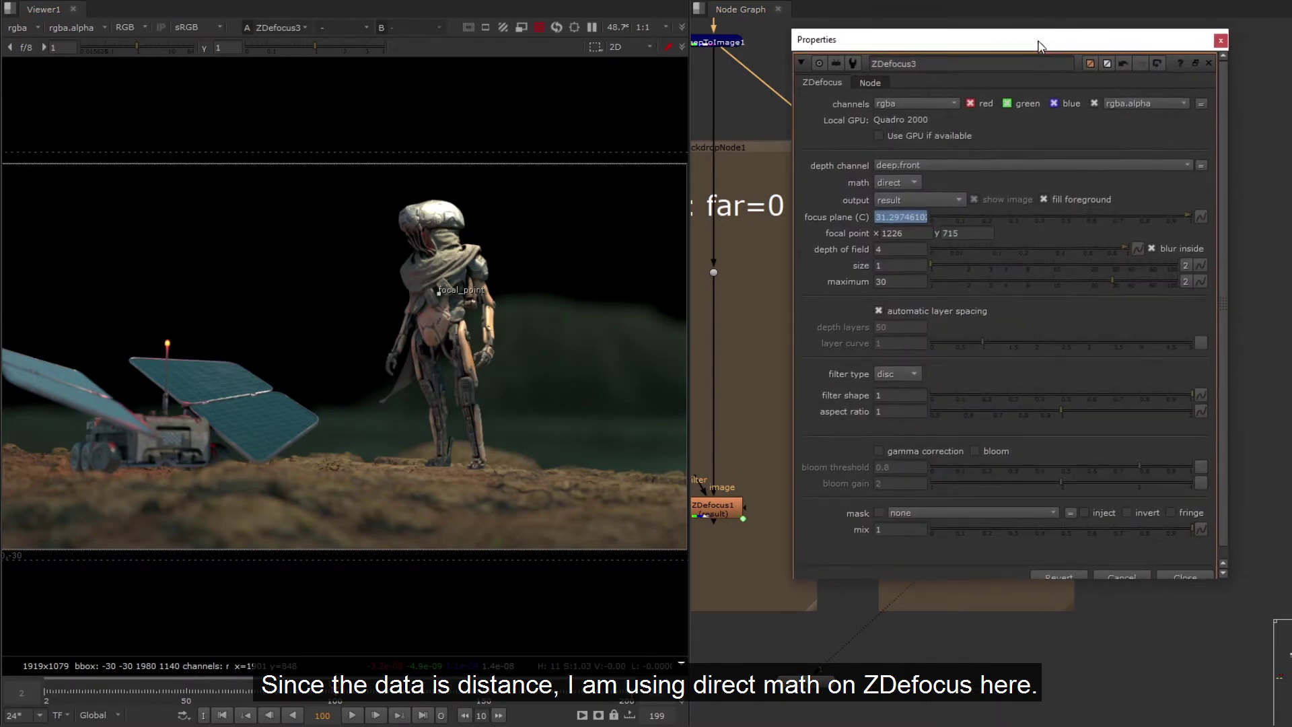
pyautogui.click(1189, 577)
# Assign ZDefocus1 and ZDefocus3 to viewer inputs 1 and 2 and compare their defocus results repeatedly
pyautogui.moveTo(1049, 488); pyautogui.dragTo(1165, 456, button='middle')
pyautogui.moveTo(946, 426); pyautogui.dragTo(841, 484)
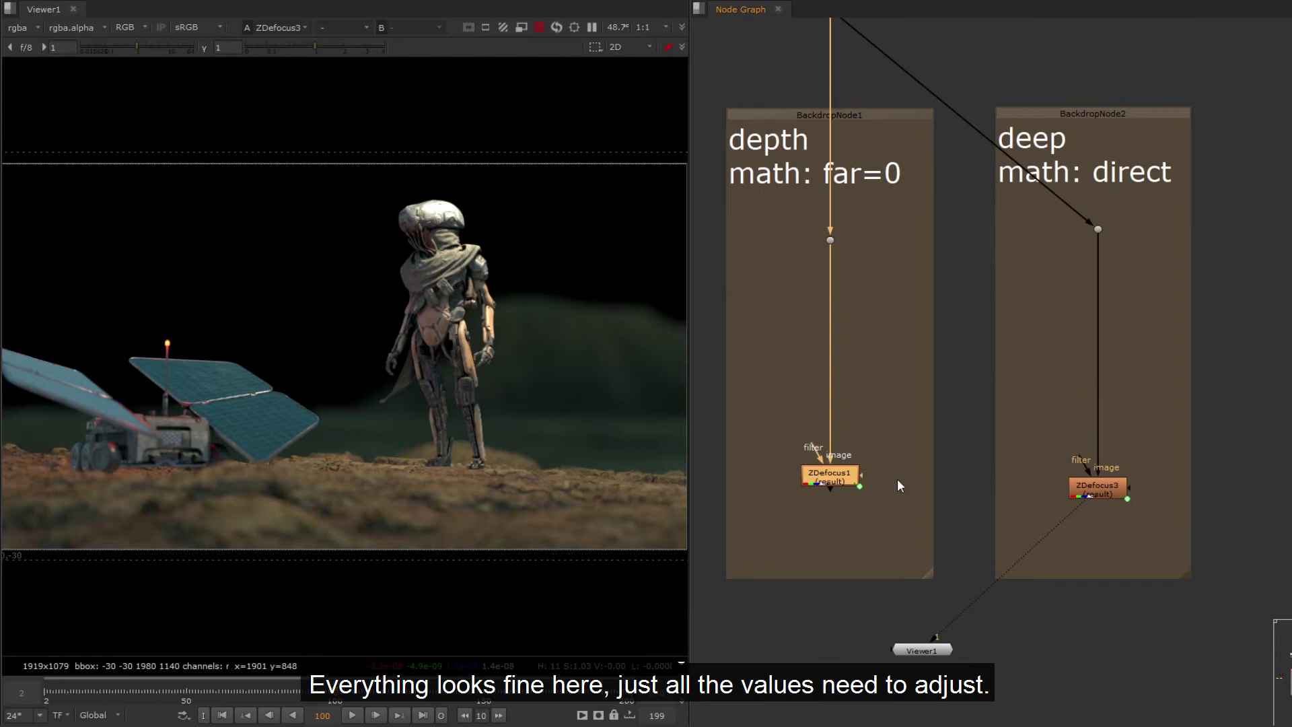
pyautogui.press('1')
pyautogui.moveTo(1217, 446); pyautogui.dragTo(1090, 506)
pyautogui.press('2')
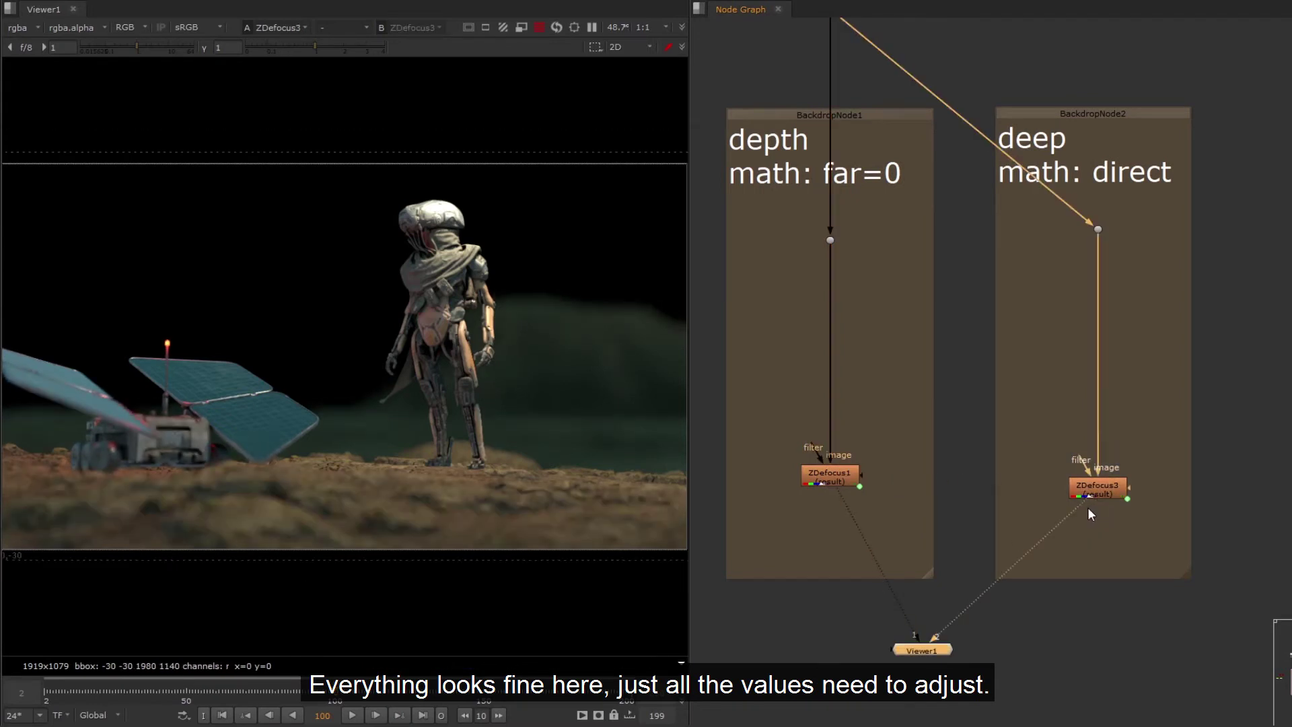
pyautogui.press('1')
pyautogui.press('2')
pyautogui.press('1')
pyautogui.press('2')
pyautogui.press('1')
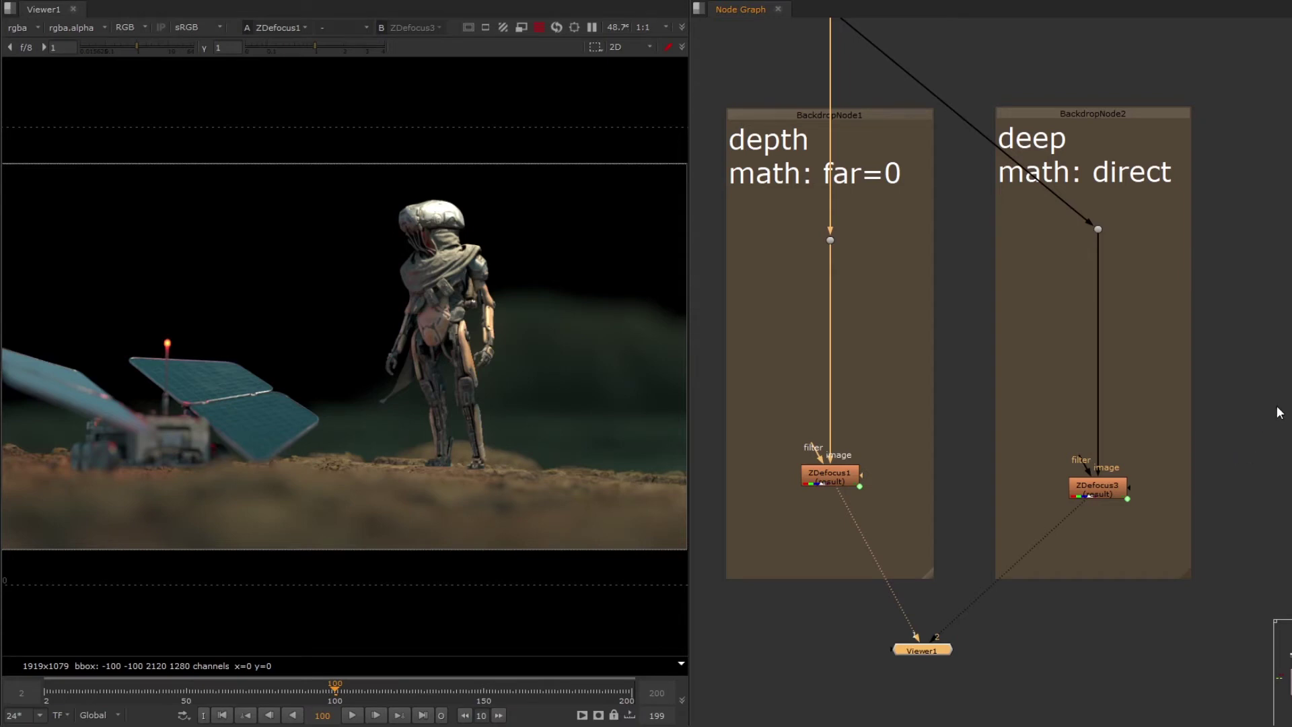
# Move the "depth math: direct" backdrop beside the deep one and relocate and disconnect Viewer1
pyautogui.scroll(-3, 1235, 381)
pyautogui.moveTo(1210, 354); pyautogui.dragTo(863, 357, button='middle')
pyautogui.moveTo(1289, 259); pyautogui.dragTo(997, 179)
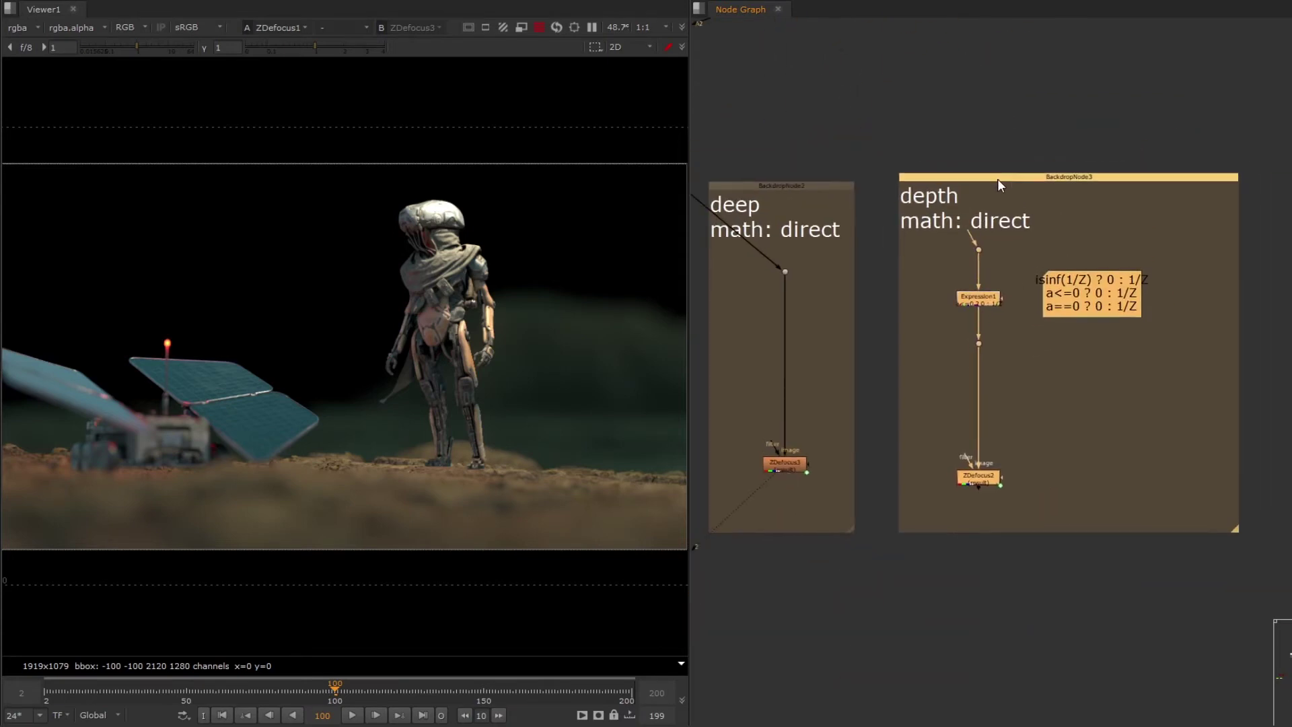
pyautogui.moveTo(944, 332); pyautogui.dragTo(1045, 291, button='middle')
pyautogui.moveTo(771, 541); pyautogui.dragTo(974, 553)
pyautogui.hotkey('ctrl', 'd')
# Connect the dot in the "depth math: direct" backdrop to DeepToImage1 and display its depth layer in the viewer
pyautogui.click(1080, 209)
pyautogui.press('1')
pyautogui.moveTo(1072, 196); pyautogui.dragTo(701, 65)
pyautogui.moveTo(1000, 101); pyautogui.dragTo(953, 118, button='middle')
pyautogui.click(19, 32)
pyautogui.click(50, 103)
pyautogui.scroll(5, 1078, 199)
pyautogui.moveTo(1077, 345); pyautogui.dragTo(1095, 122, button='middle')
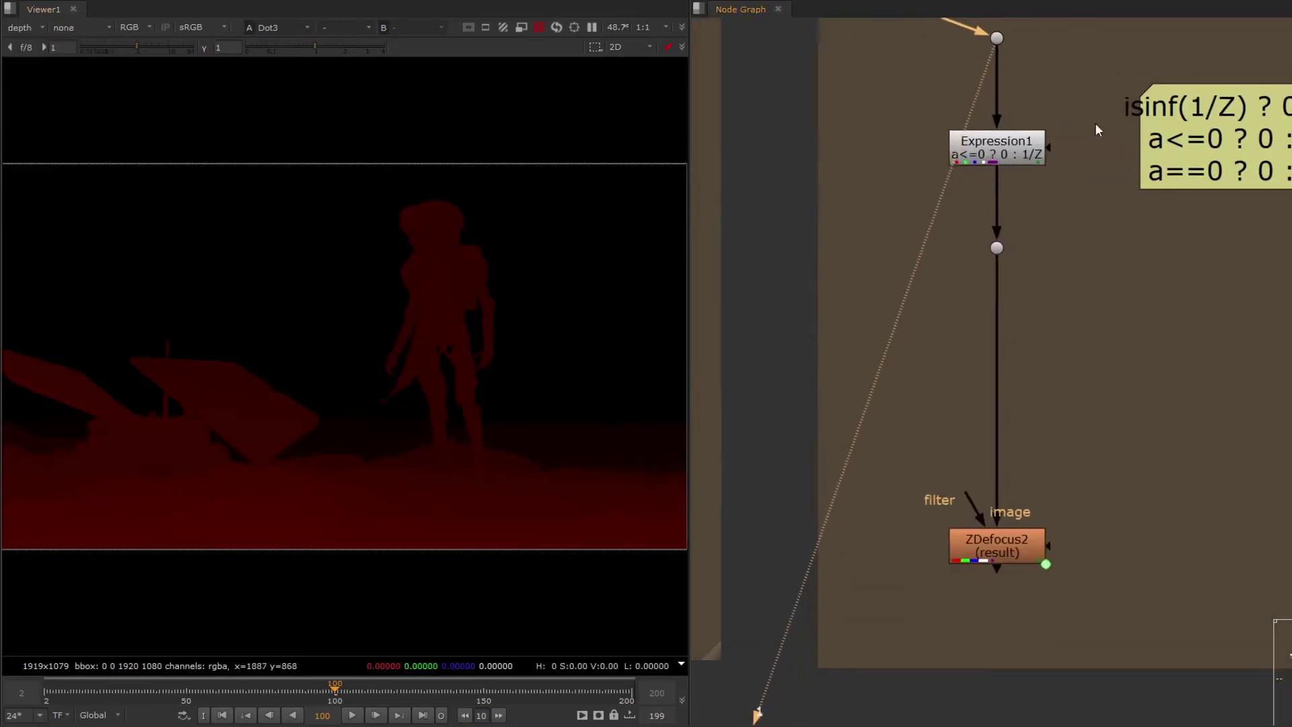
pyautogui.scroll(-3, 1096, 138)
pyautogui.moveTo(1081, 174); pyautogui.dragTo(1035, 229, button='middle')
# View the depth output of Expression1 and check the expression set for its depth channel
pyautogui.click(996, 205)
pyautogui.press('1')
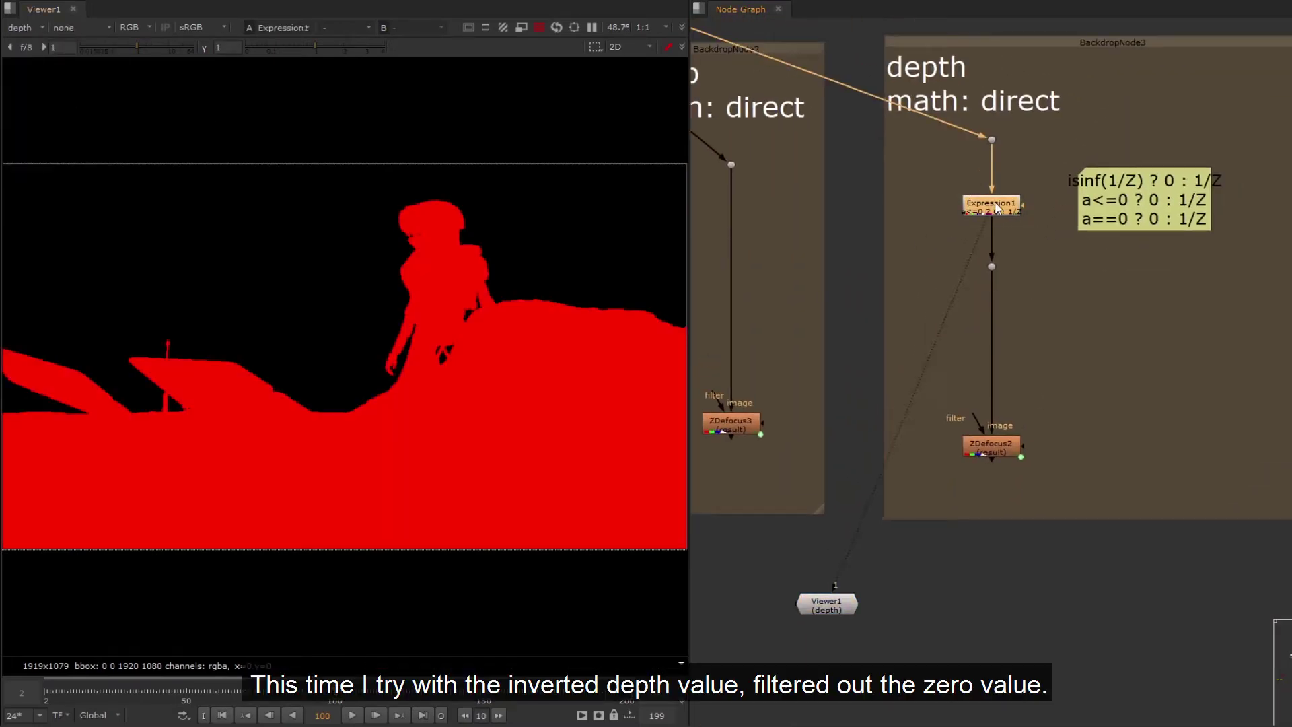
pyautogui.doubleClick(999, 205)
pyautogui.doubleClick(679, 220)
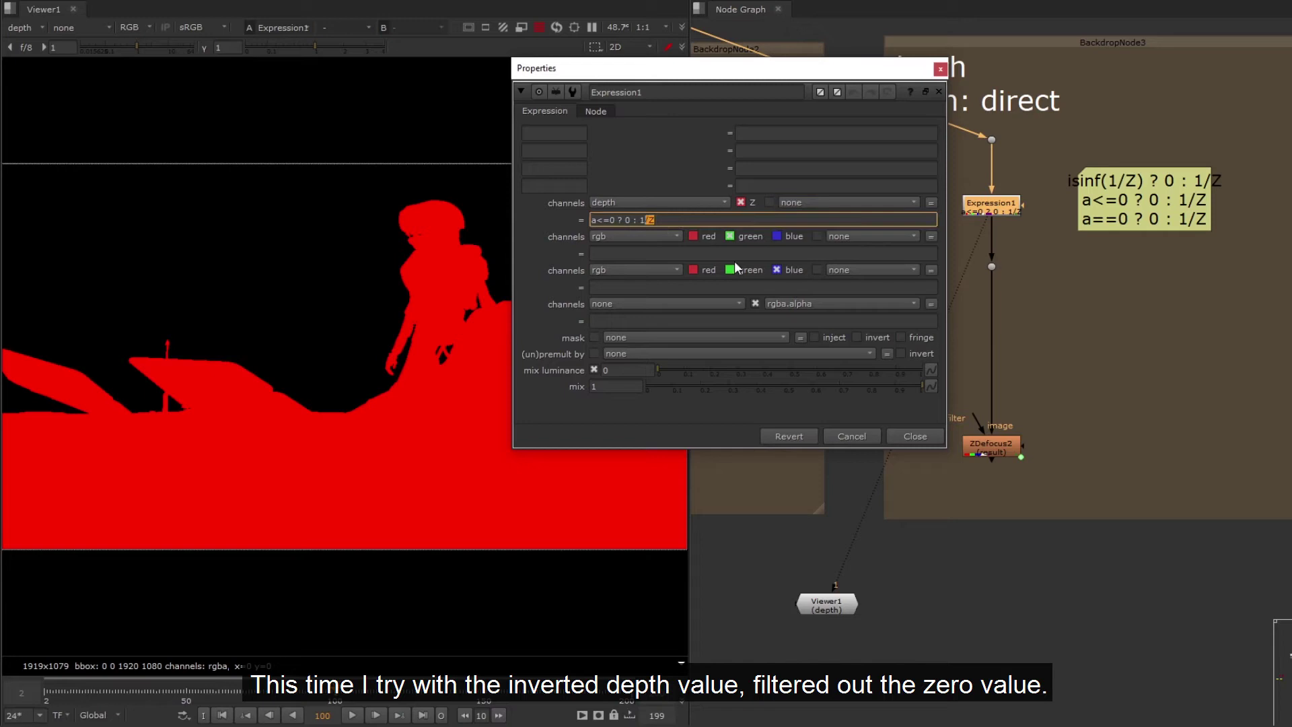
pyautogui.click(916, 436)
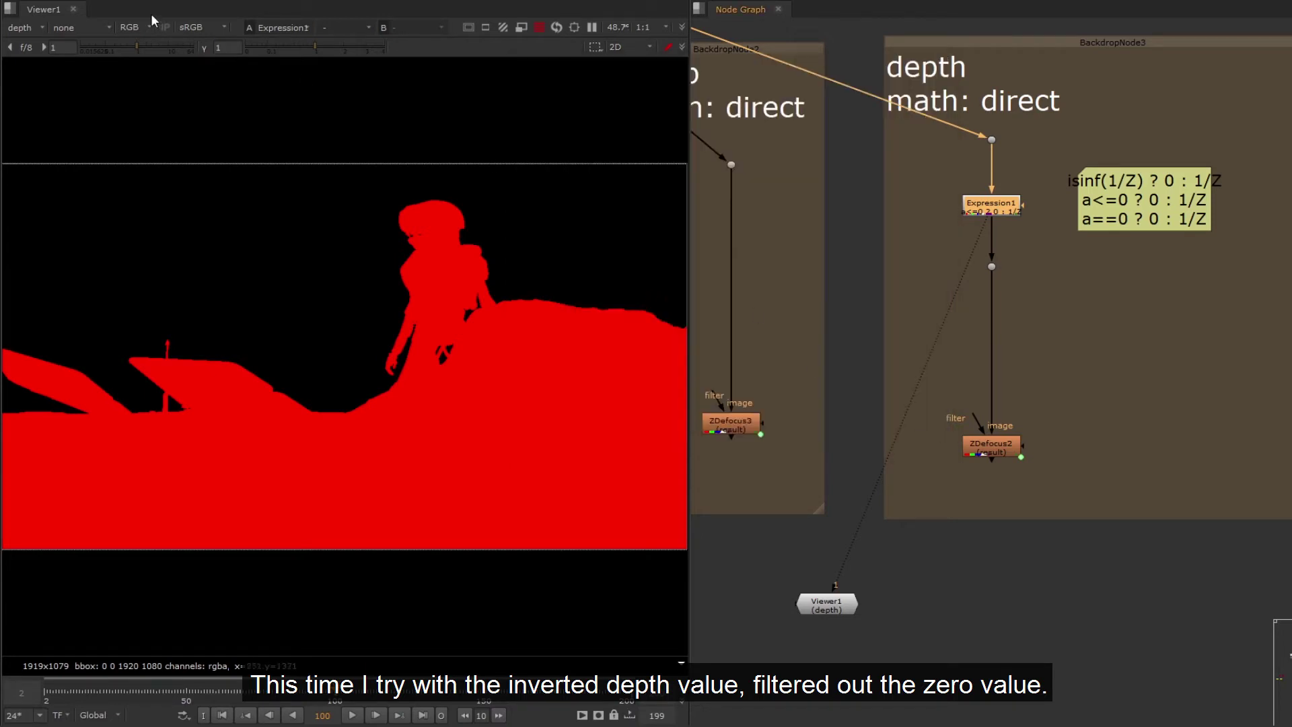
# Lower the viewer gain to inspect Expression1's distance values, and reset the gain to 1
pyautogui.click(90, 46)
pyautogui.moveTo(91, 47); pyautogui.dragTo(57, 50)
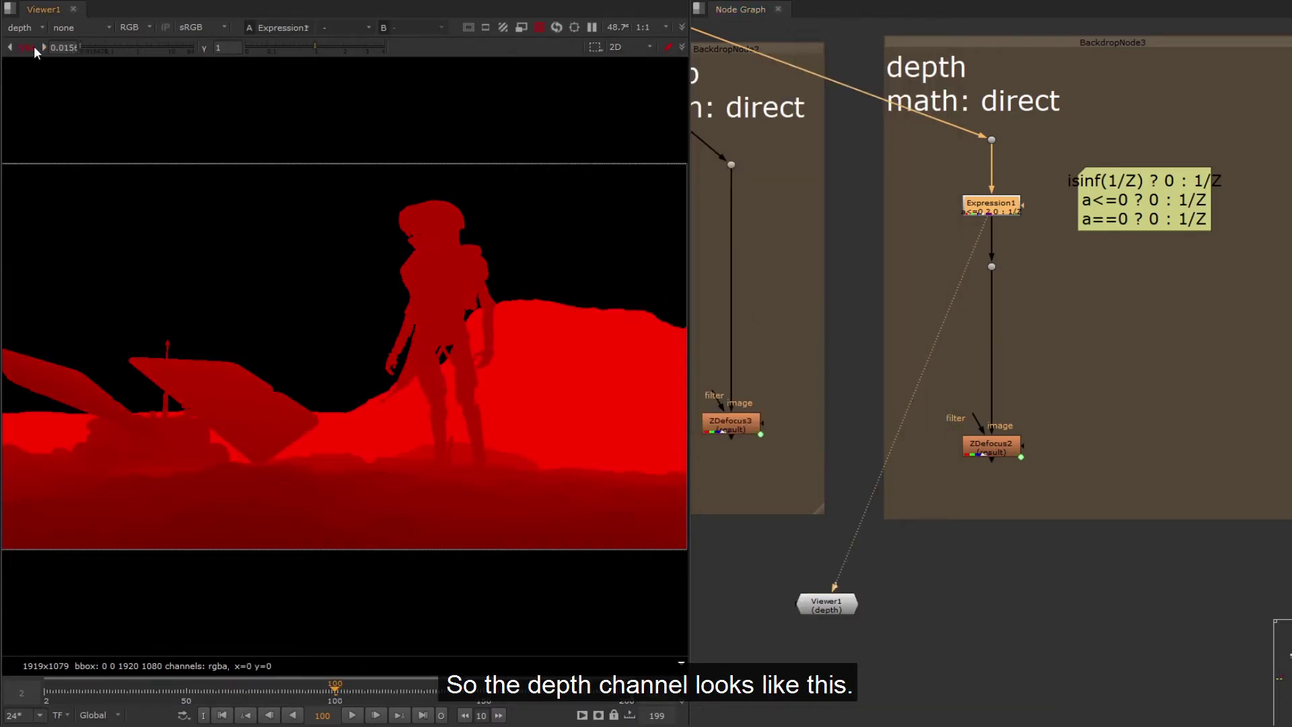
pyautogui.click(25, 47)
# View the ZDefocus2 output with the viewer's displayed layer set back to rgba
pyautogui.moveTo(1083, 395); pyautogui.dragTo(995, 444)
pyautogui.press('1')
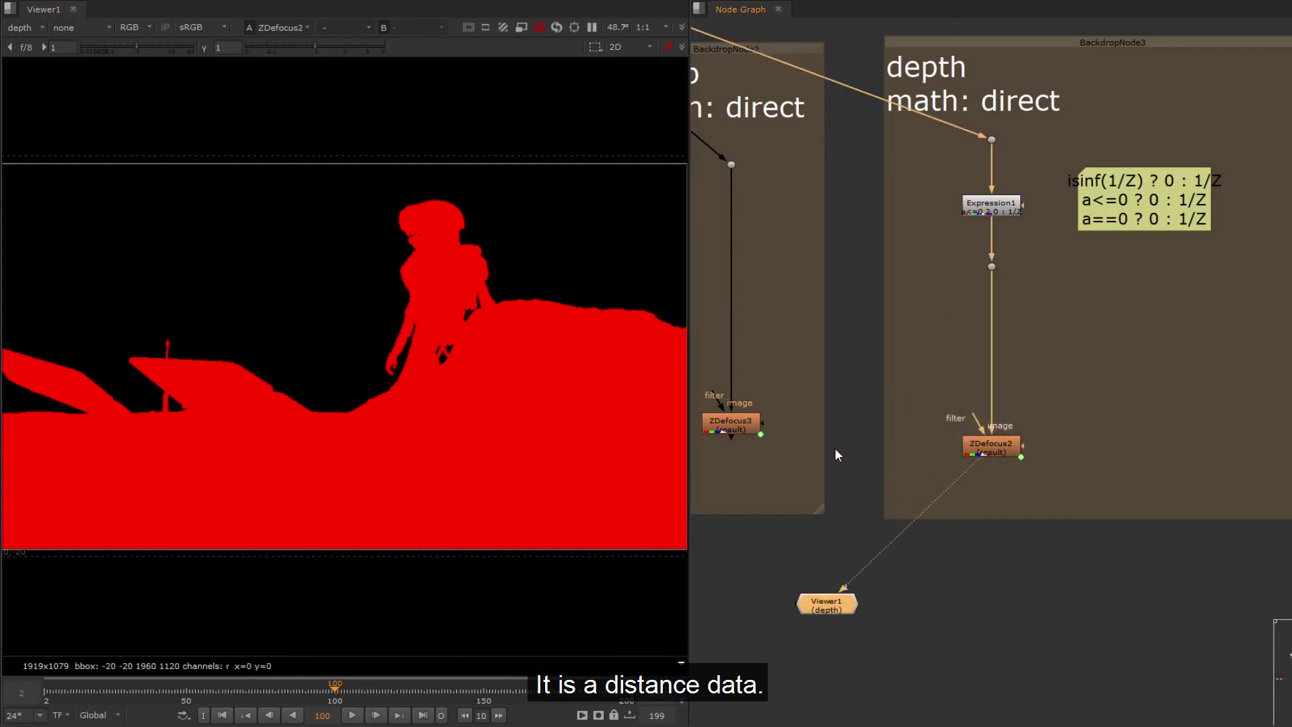
pyautogui.click(24, 27)
pyautogui.click(30, 61)
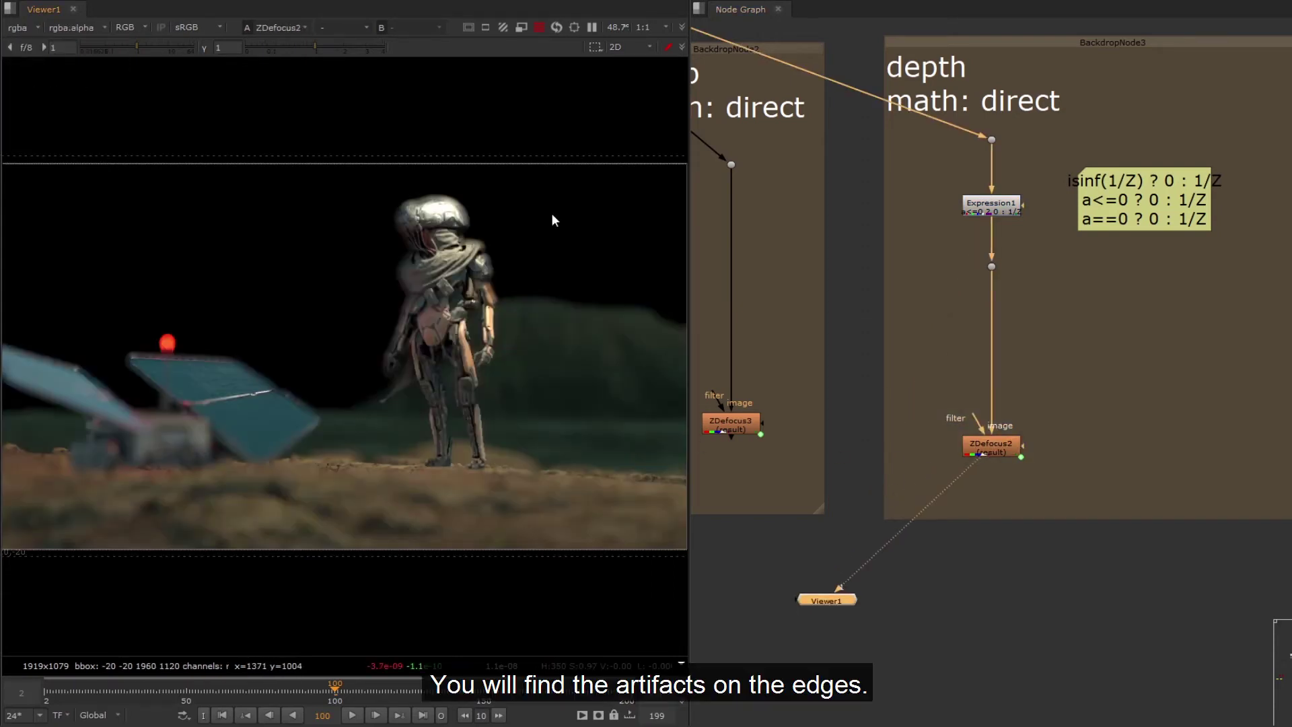
# Examine ZDefocus2's edge artifacts closely on the robot and the solar panel, and fit the image in the viewer
pyautogui.scroll(5, 486, 321)
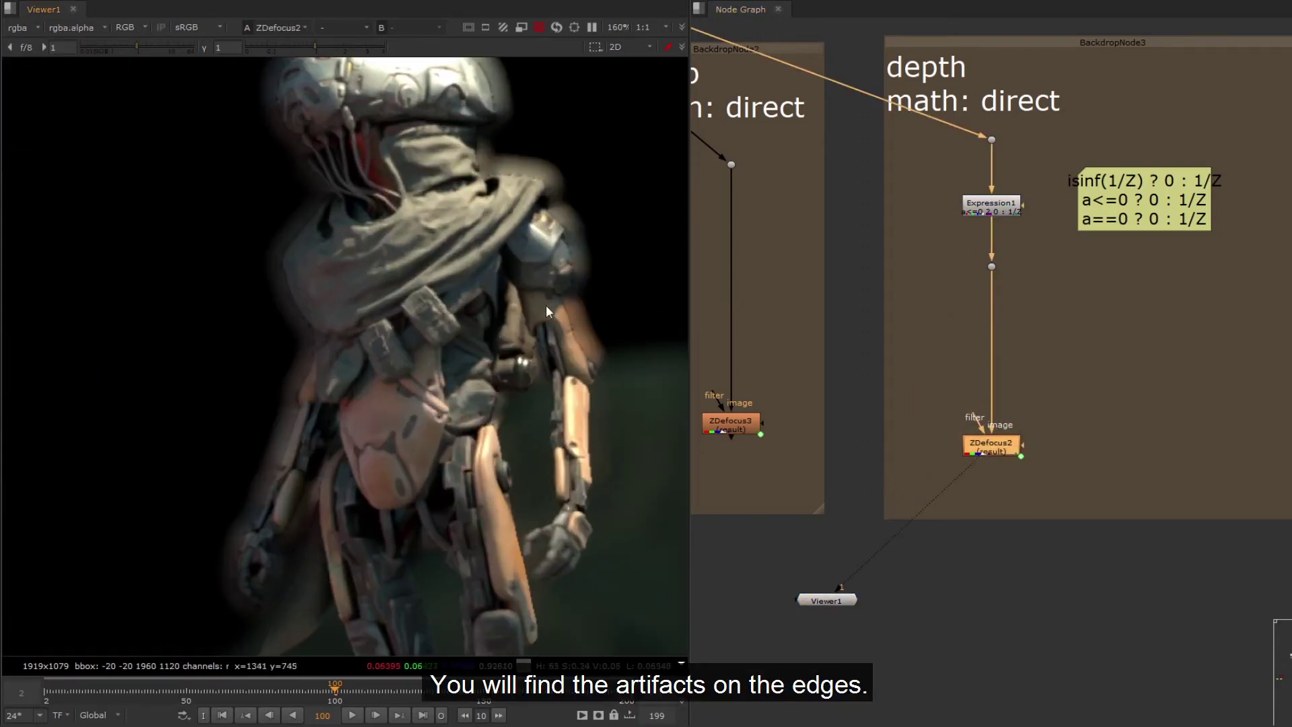
pyautogui.moveTo(546, 305); pyautogui.dragTo(547, 436, button='middle')
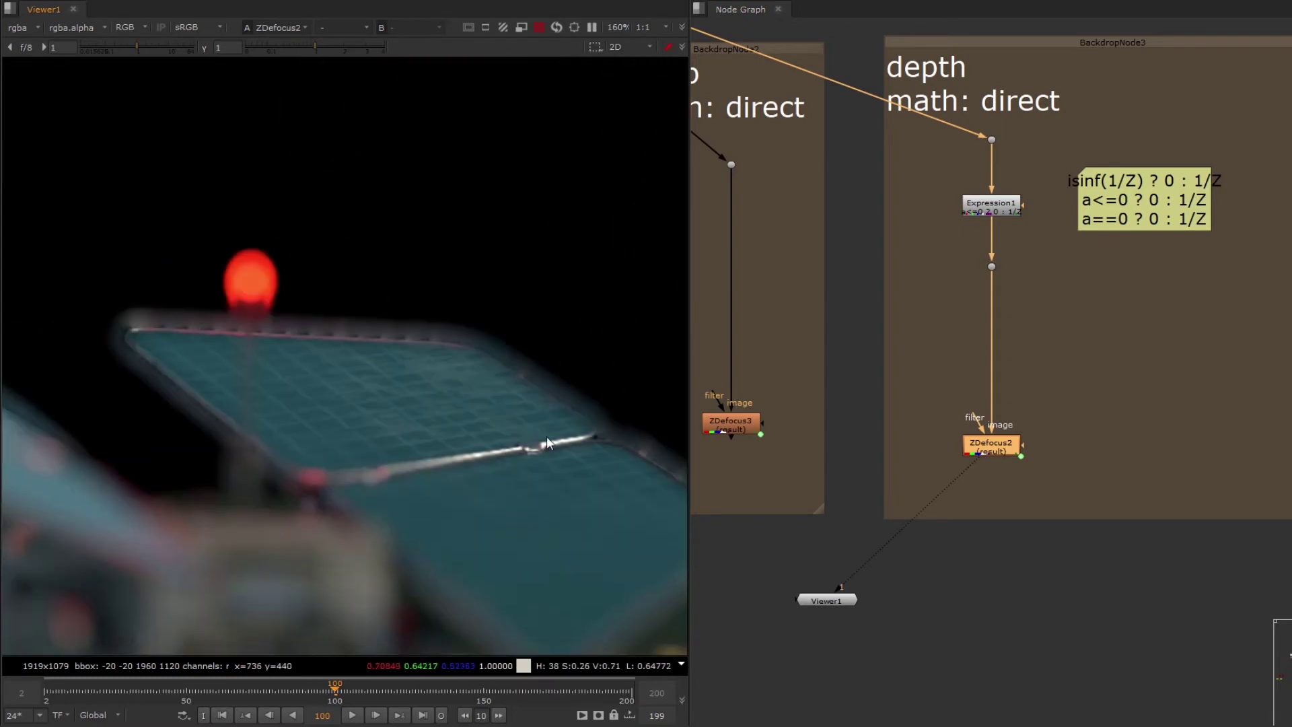
pyautogui.moveTo(458, 389); pyautogui.dragTo(628, 362, button='middle')
pyautogui.moveTo(403, 402); pyautogui.dragTo(508, 428, button='middle')
pyautogui.press('f')
# Move the edge-dilation nodes with ZDefocus6 into the "depth math: direct" backdrop and connect their dot to the dot below Expression1
pyautogui.click(1199, 258)
pyautogui.scroll(-1, 1199, 258)
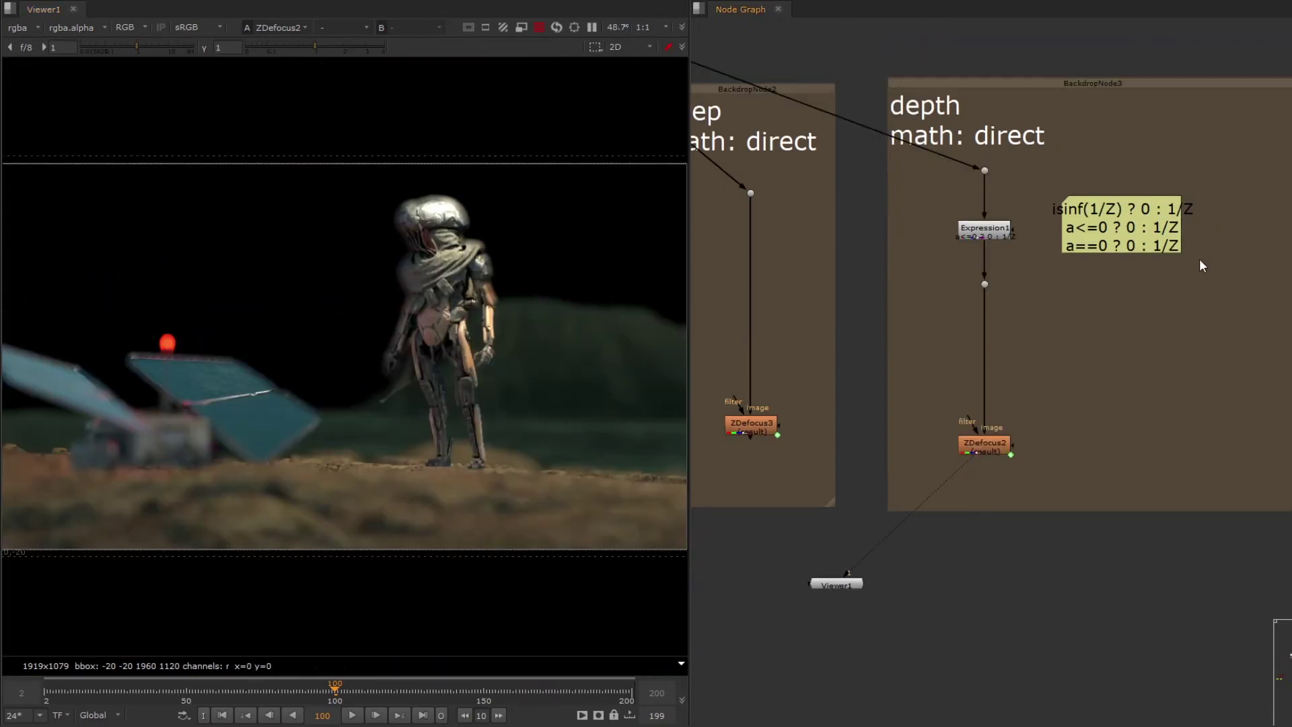
pyautogui.scroll(-8, 1199, 258)
pyautogui.moveTo(1199, 259); pyautogui.dragTo(926, 377, button='middle')
pyautogui.scroll(-1, 926, 376)
pyautogui.moveTo(1262, 117); pyautogui.dragTo(1036, 260)
pyautogui.moveTo(1122, 223); pyautogui.dragTo(899, 424)
pyautogui.scroll(8, 867, 402)
pyautogui.moveTo(1288, 243); pyautogui.dragTo(979, 528)
pyautogui.moveTo(991, 447); pyautogui.dragTo(993, 458)
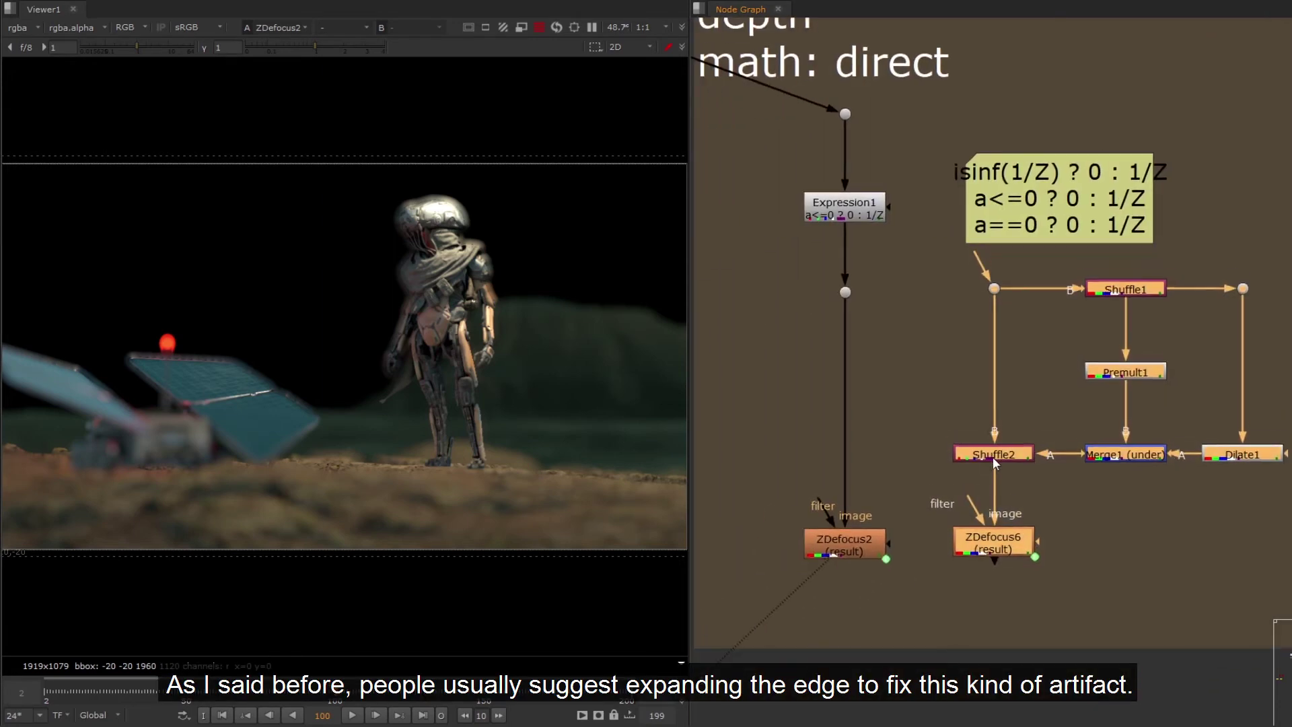
pyautogui.moveTo(968, 257); pyautogui.dragTo(845, 292)
# View the outputs of Shuffle1, Dilate1, Merge1 and Shuffle2 in turn at a lowered viewer gain
pyautogui.press('1')
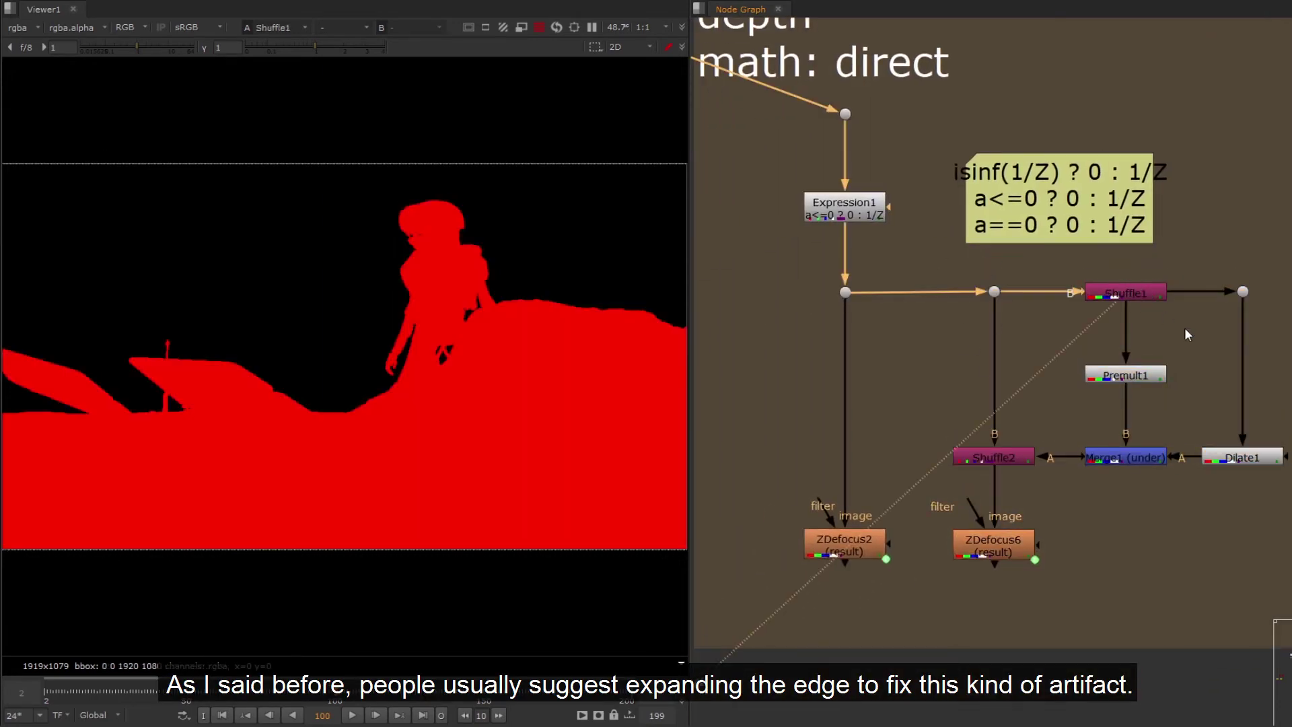
pyautogui.click(77, 48)
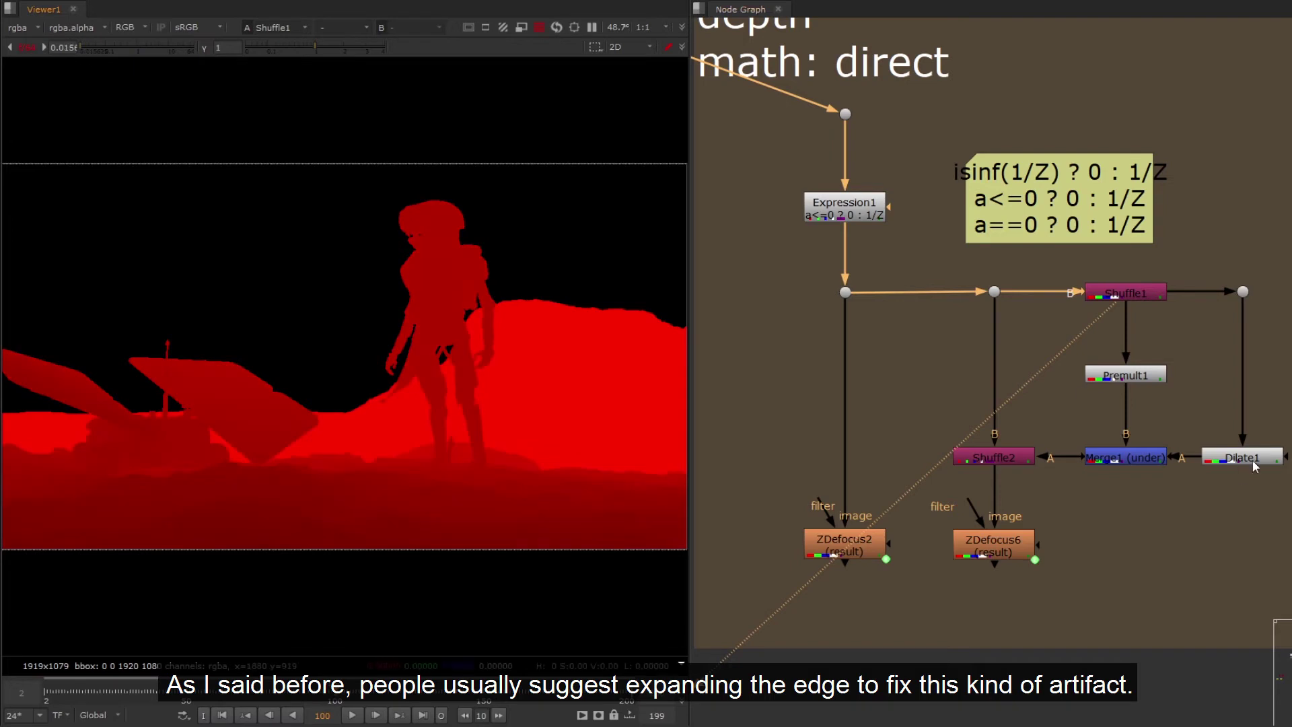
pyautogui.click(1256, 457)
pyautogui.press('1')
pyautogui.click(1150, 457)
pyautogui.press('1')
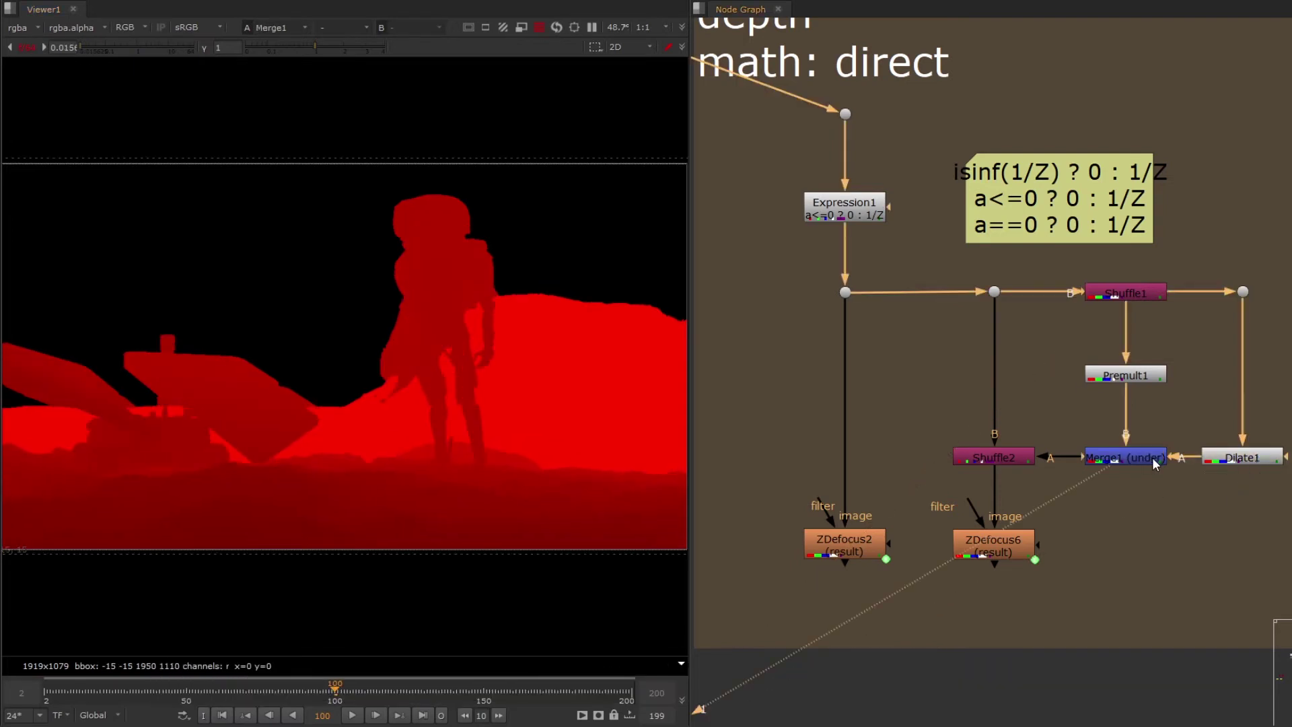
pyautogui.click(1024, 461)
pyautogui.press('1')
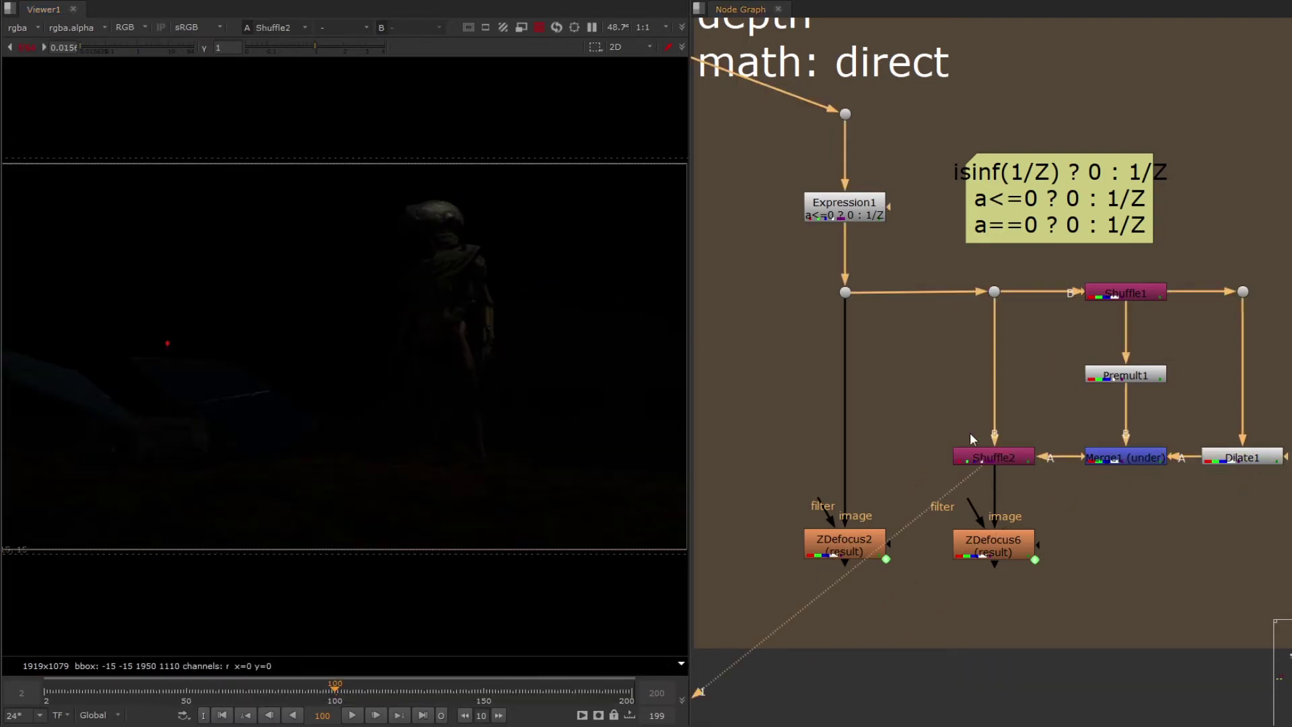
# Reset the viewer gain and compare ZDefocus6 with ZDefocus2 on viewer inputs 1 and 2, close up on the robot
pyautogui.click(27, 48)
pyautogui.click(1002, 542)
pyautogui.press('1')
pyautogui.click(853, 543)
pyautogui.press('2')
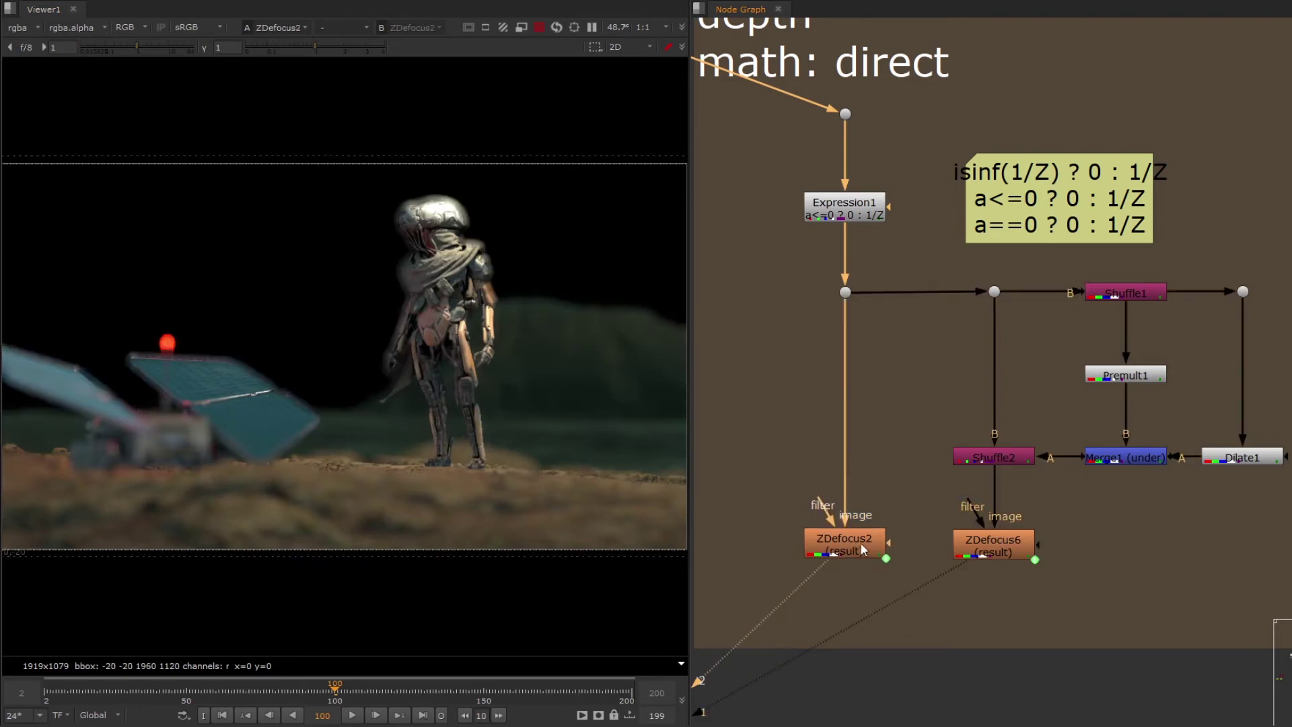
pyautogui.scroll(5, 490, 260)
pyautogui.press('1')
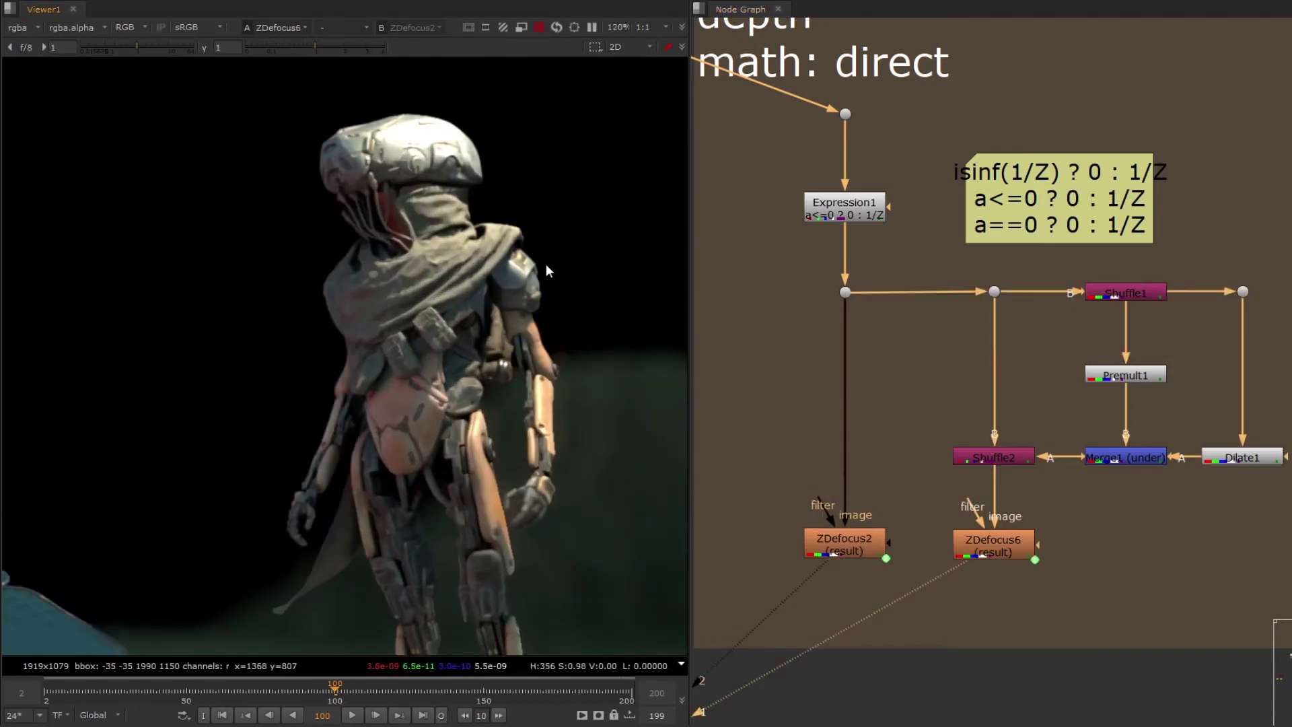
# Examine ZDefocus6's result closely around the rover's red light, the solar panel and the robot's arm, and fit the image
pyautogui.moveTo(154, 511); pyautogui.dragTo(646, 384, button='middle')
pyautogui.scroll(3, 347, 330)
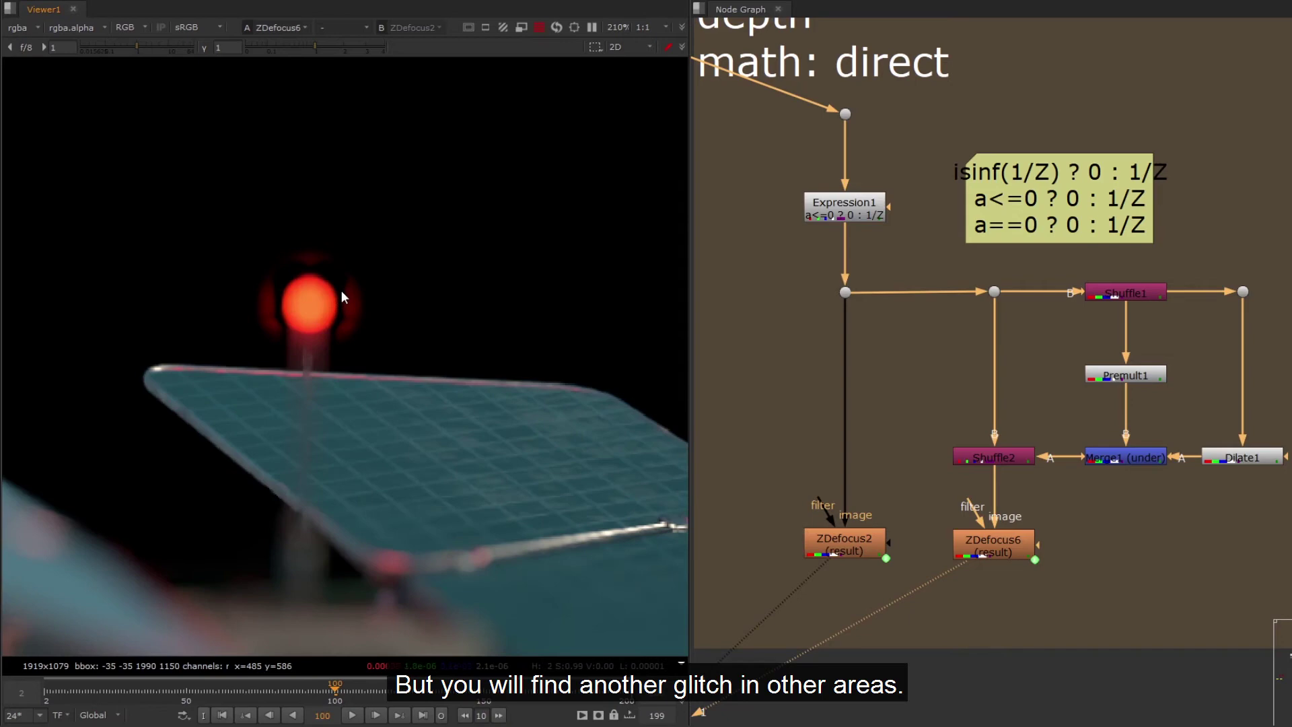
pyautogui.scroll(-3, 305, 301)
pyautogui.scroll(5, 293, 330)
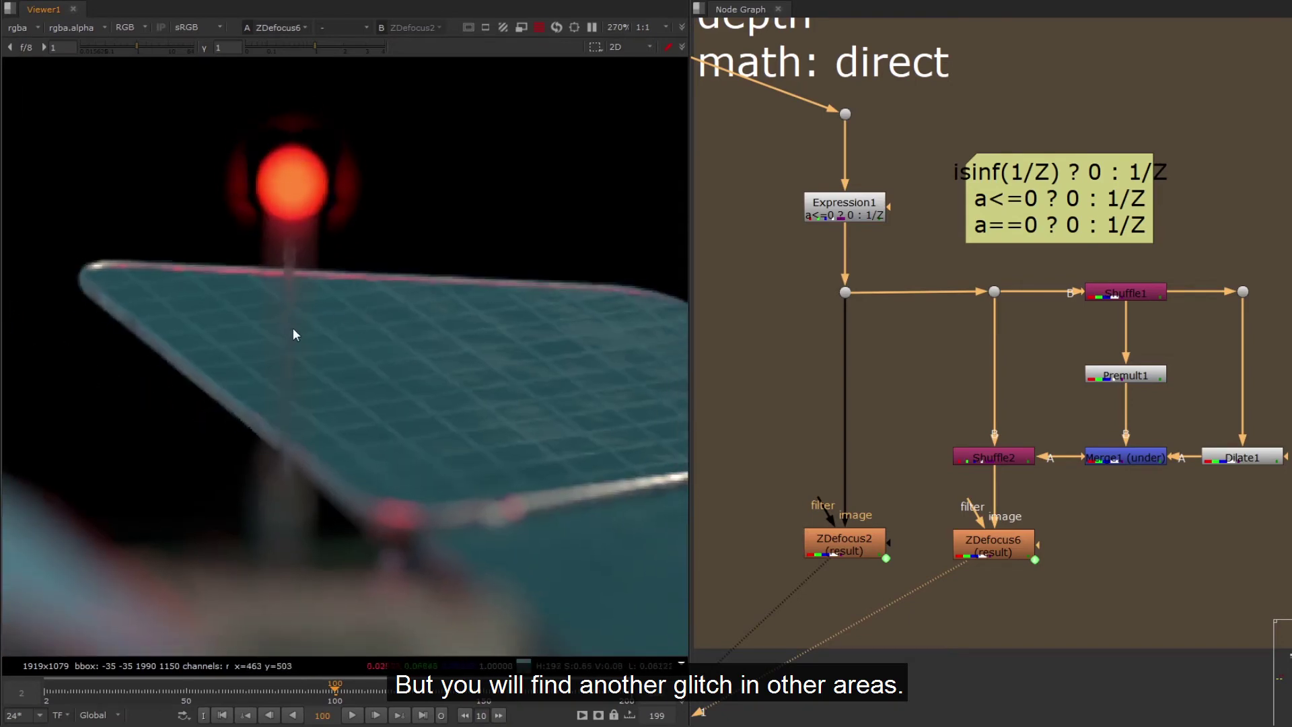
pyautogui.scroll(-5, 556, 290)
pyautogui.moveTo(556, 291); pyautogui.dragTo(152, 367, button='middle')
pyautogui.scroll(4, 459, 273)
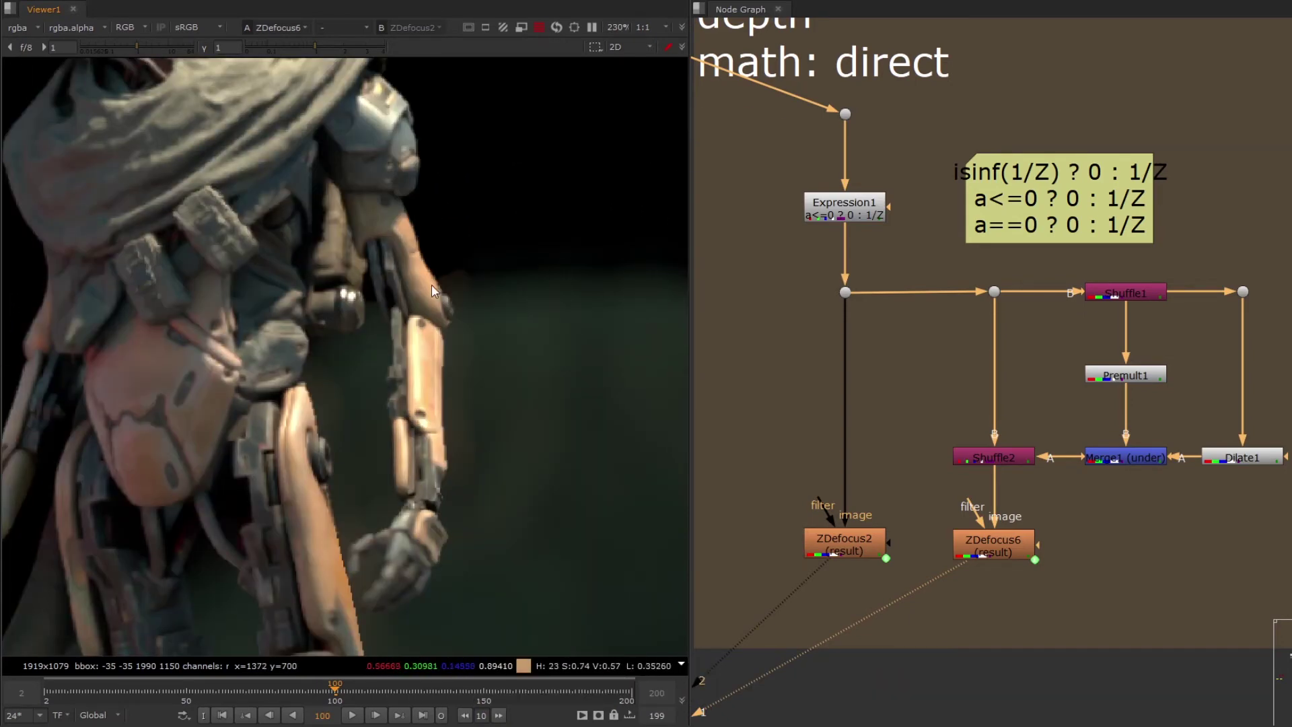
pyautogui.moveTo(111, 595); pyautogui.dragTo(467, 368, button='middle')
pyautogui.press('f')
# Add a Shuffle node off the deep backdrop's dot, route deep.front to rgba.red, and view it at a strongly lowered viewer gain
pyautogui.scroll(-4, 886, 363)
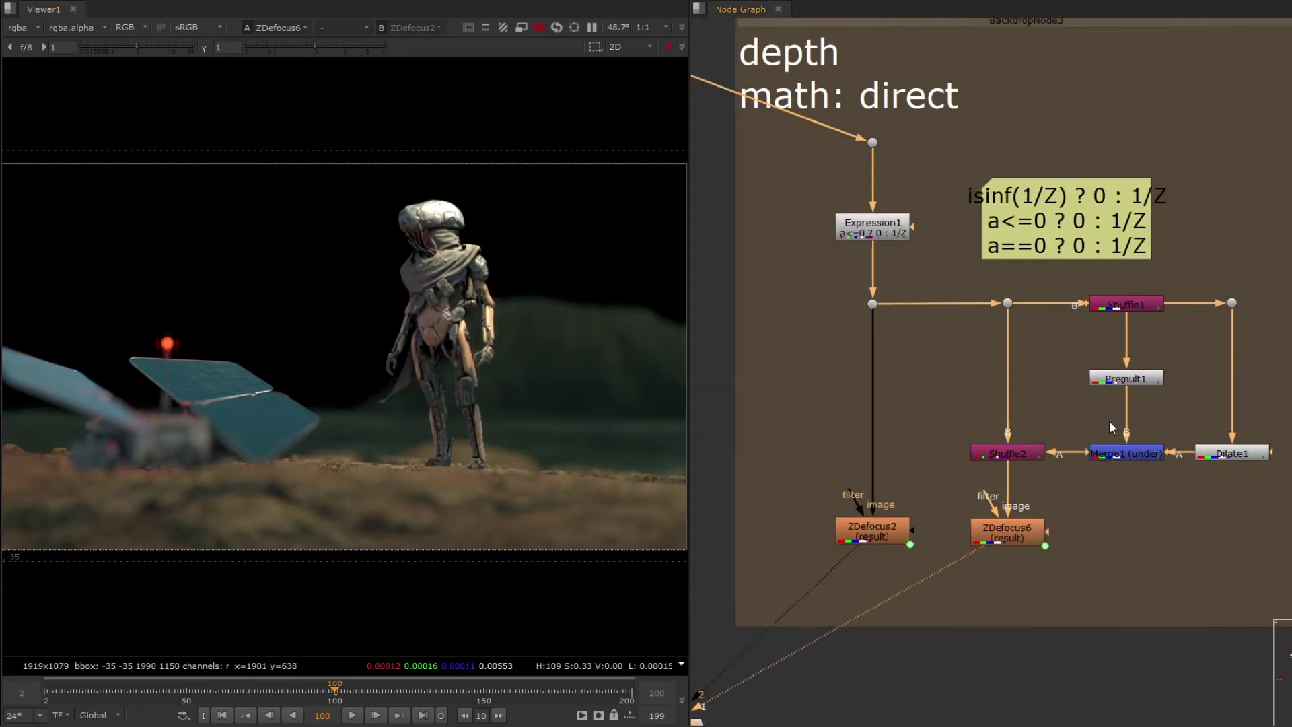
pyautogui.click(973, 353)
pyautogui.press('Tab')
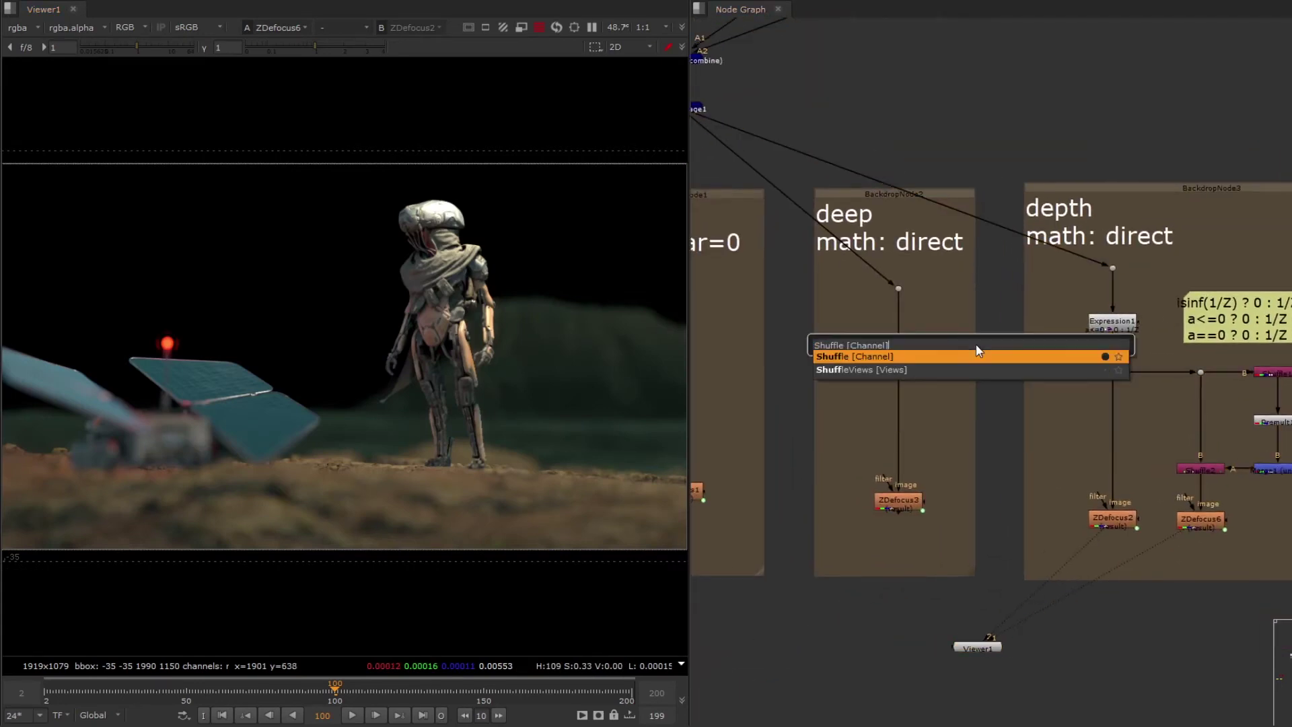
pyautogui.press('Return')
pyautogui.press('1')
pyautogui.click(488, 276)
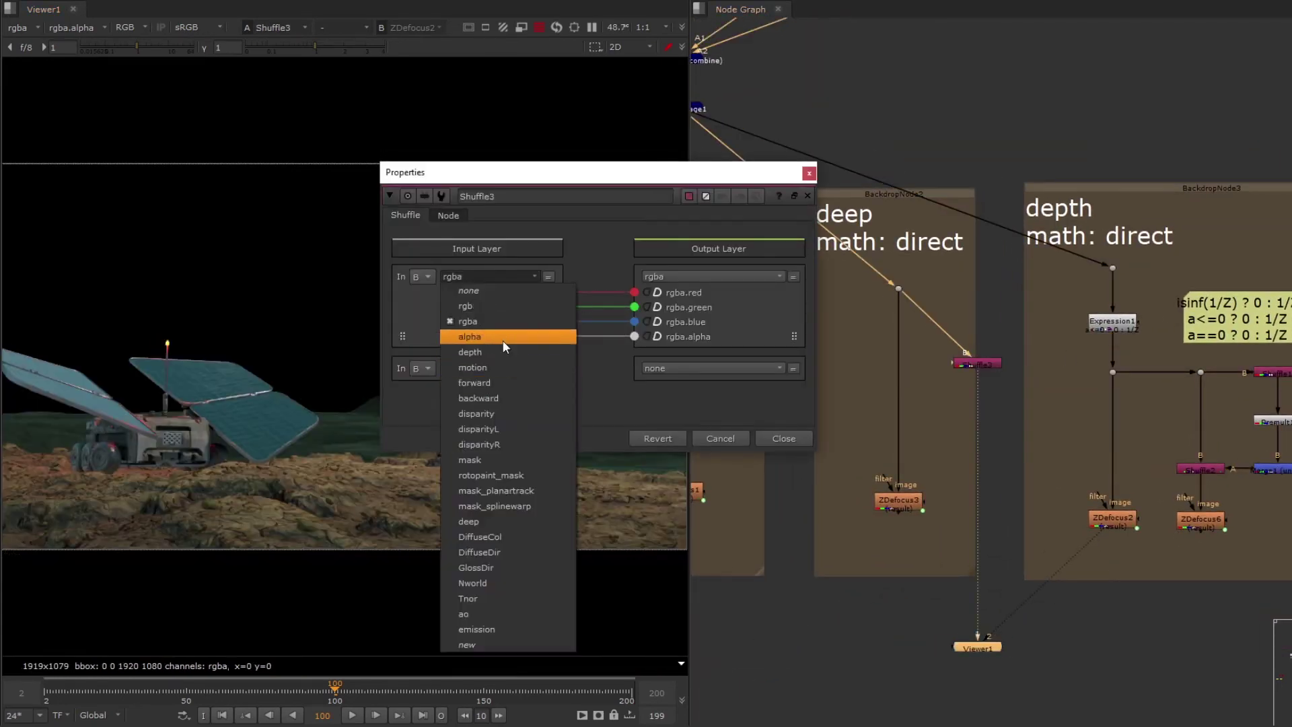
pyautogui.click(495, 522)
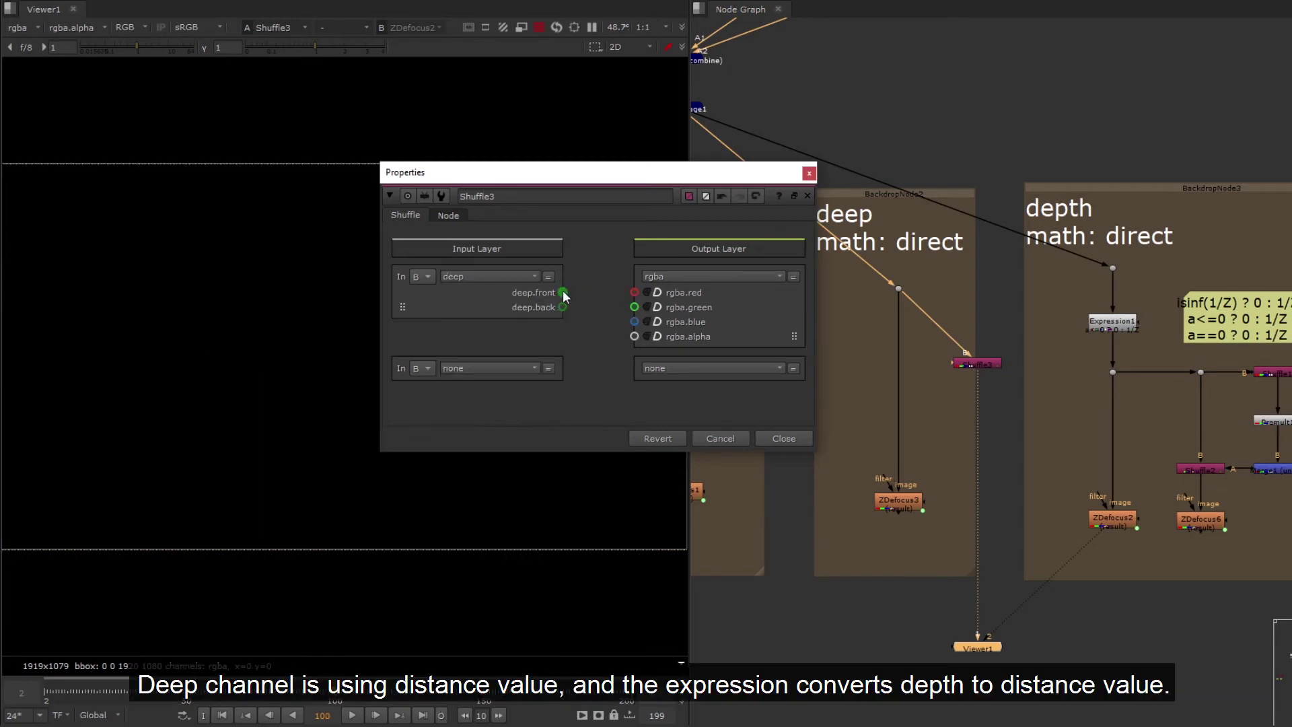
pyautogui.moveTo(563, 293); pyautogui.dragTo(634, 292)
pyautogui.click(798, 438)
pyautogui.moveTo(986, 362); pyautogui.dragTo(976, 373)
pyautogui.moveTo(113, 52); pyautogui.dragTo(81, 48)
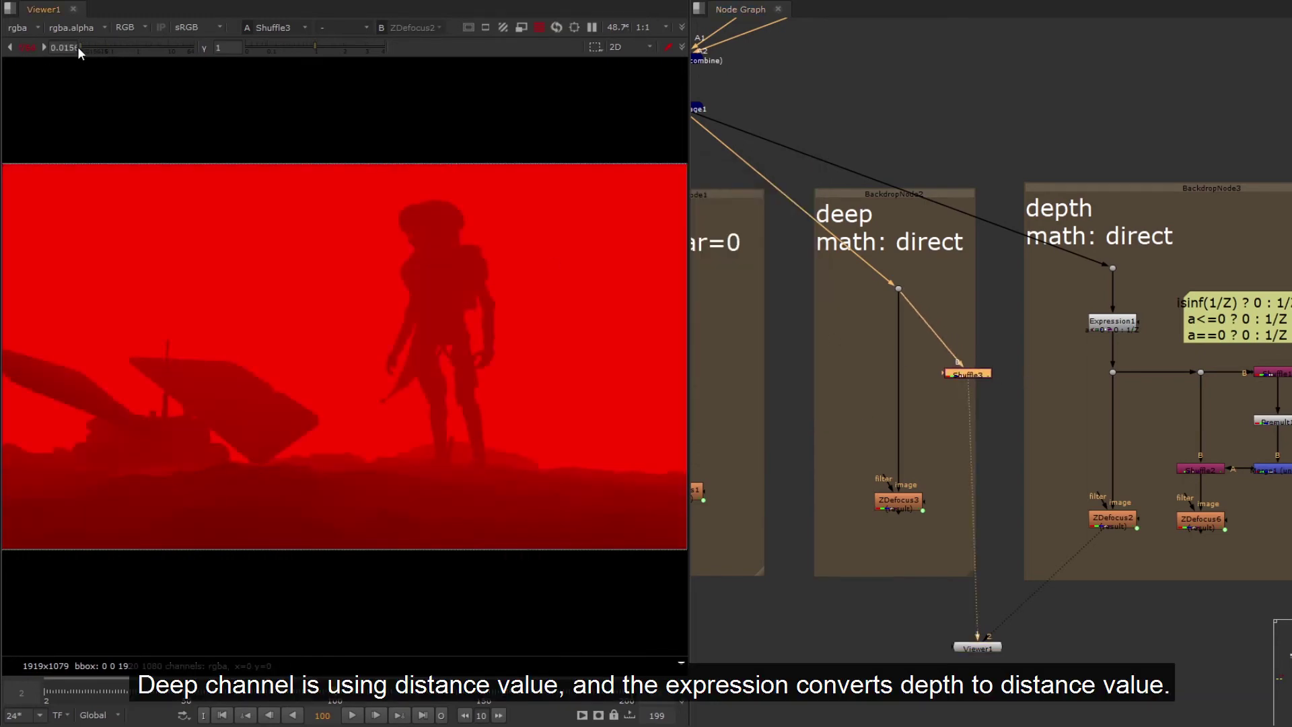
# Paste a copy of the Shuffle, connect it to Expression1, view it, and route depth.Z to rgba.red
pyautogui.click(1046, 383)
pyautogui.hotkey('ctrl', 'v')
pyautogui.press('1')
pyautogui.moveTo(1044, 368); pyautogui.dragTo(1110, 324)
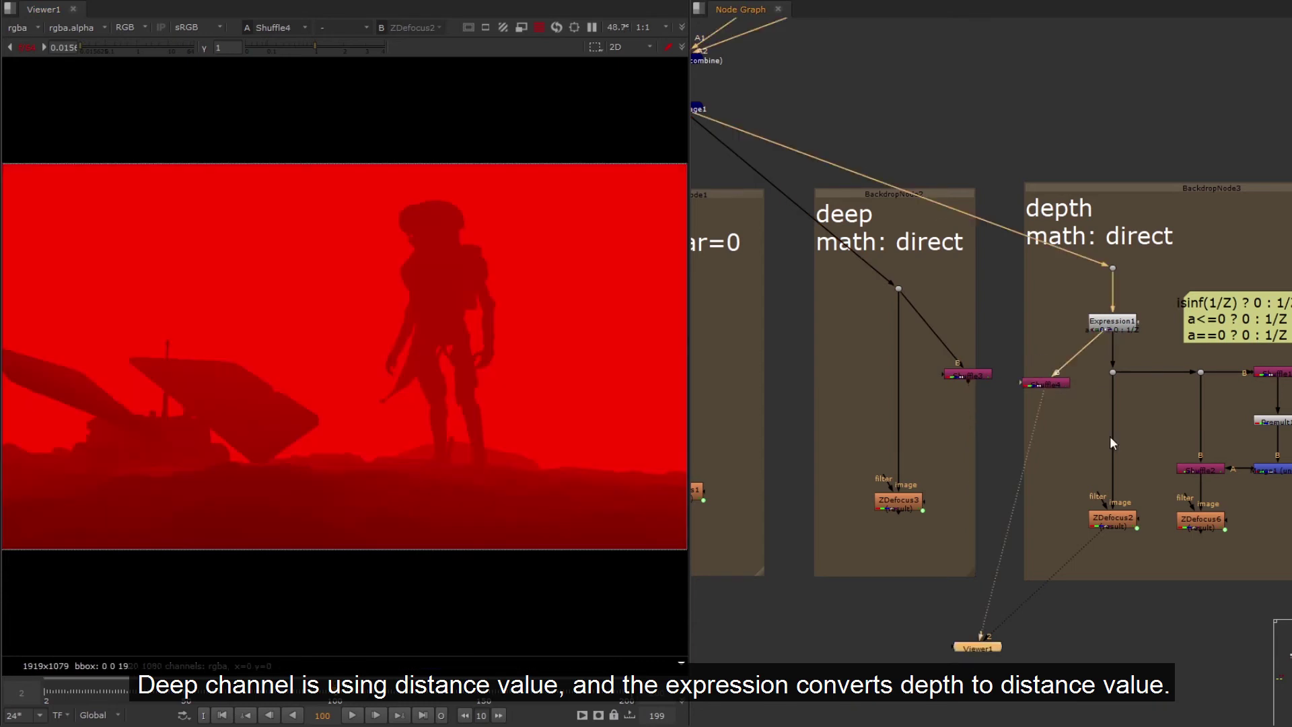
pyautogui.doubleClick(1050, 385)
pyautogui.click(564, 276)
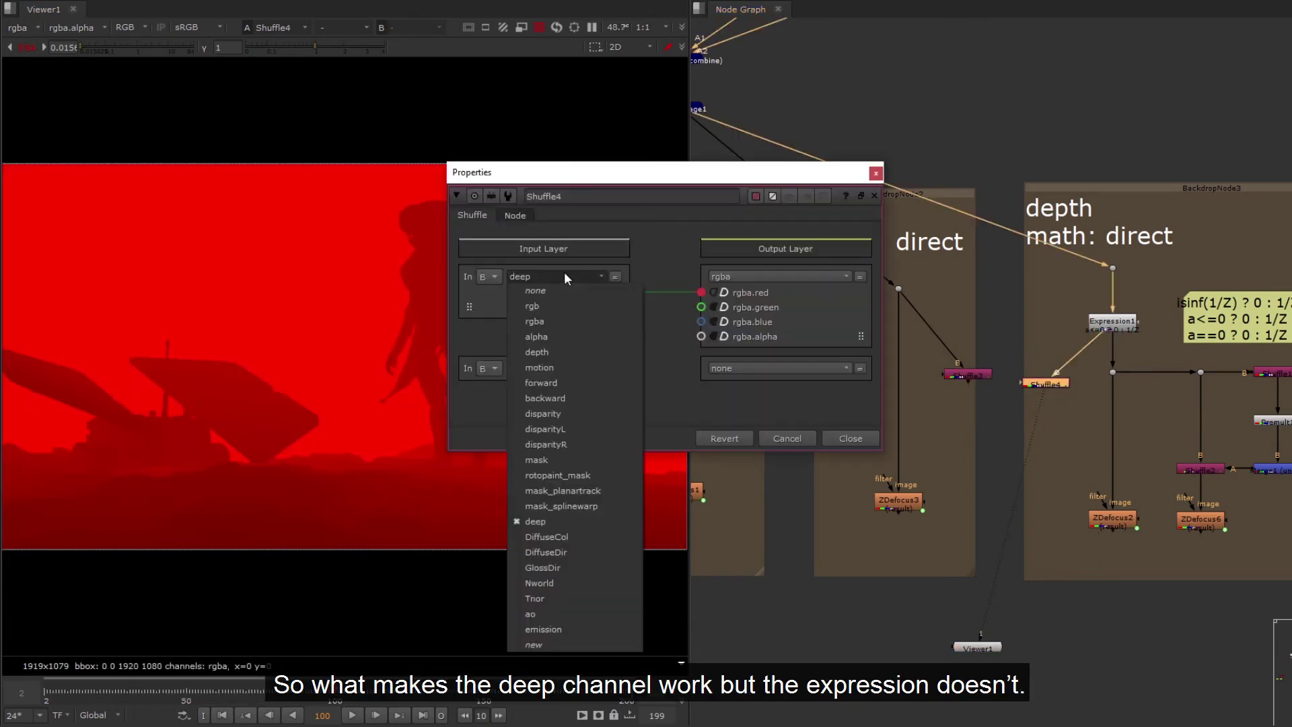
pyautogui.click(547, 351)
pyautogui.moveTo(629, 292); pyautogui.dragTo(701, 293)
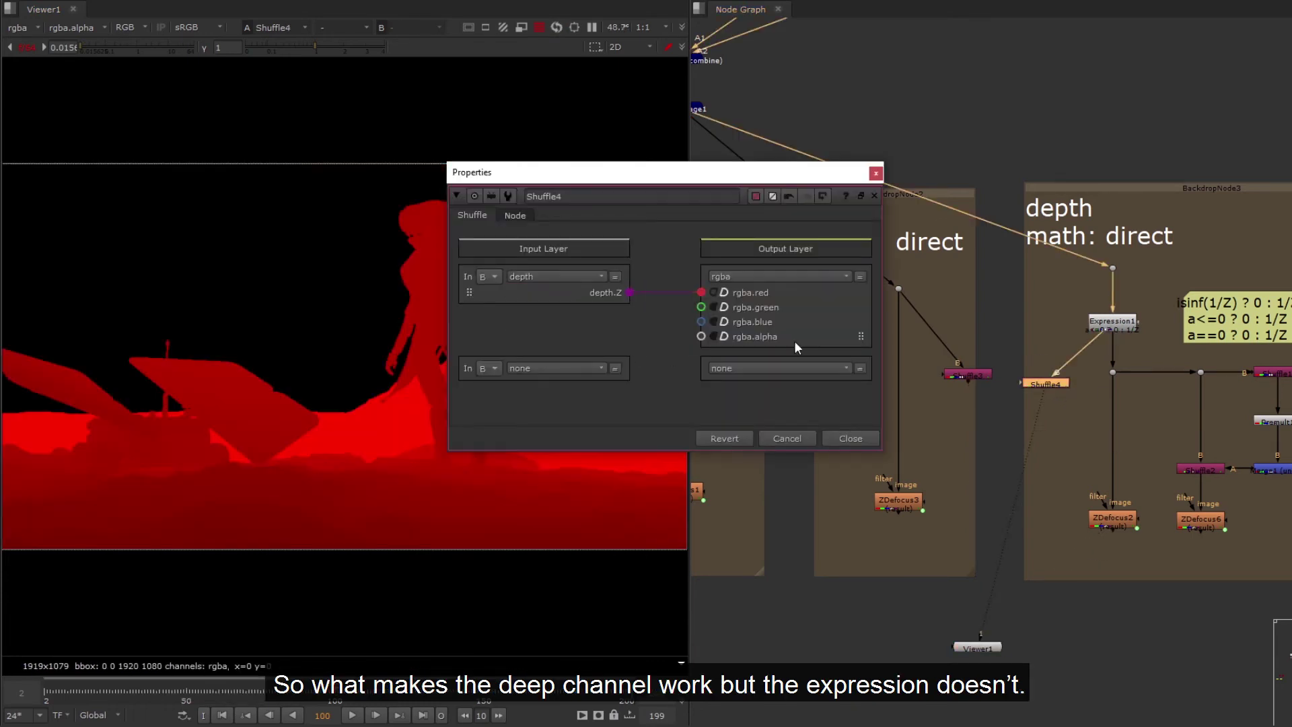
pyautogui.click(851, 438)
# Assign Shuffle3 to viewer input 2 and Shuffle4 to input 1, and compare the deep and inverted-depth images repeatedly
pyautogui.click(1002, 412)
pyautogui.click(982, 375)
pyautogui.press('2')
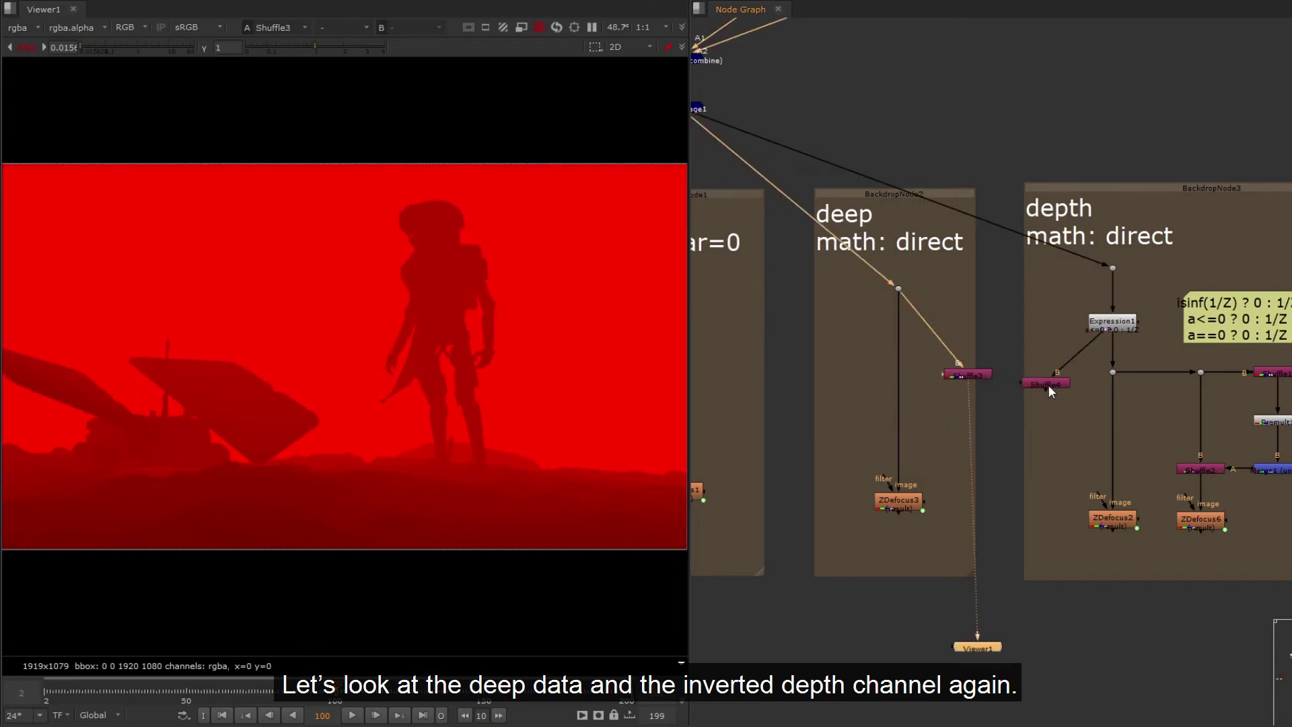
pyautogui.click(1046, 383)
pyautogui.press('1')
pyautogui.press('2')
pyautogui.press('1')
pyautogui.press('2')
pyautogui.press('1')
pyautogui.press('2')
pyautogui.press('1')
pyautogui.press('2')
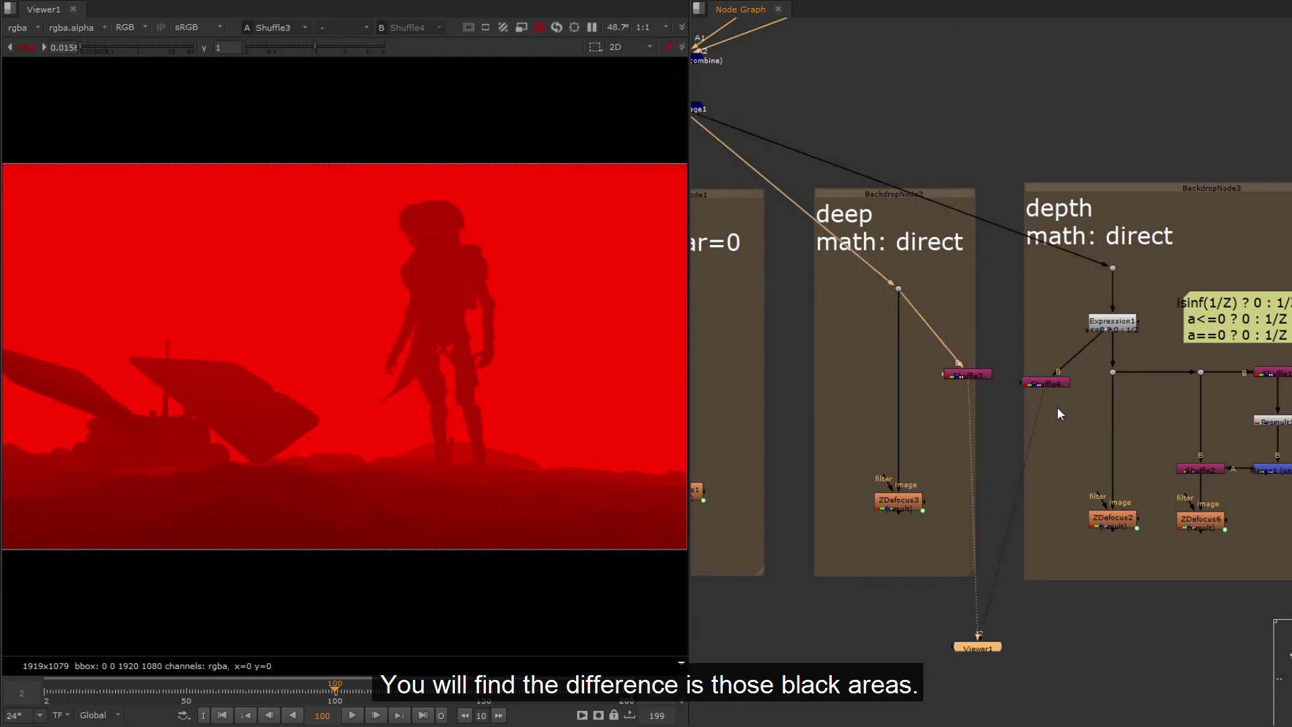
pyautogui.press('1')
pyautogui.press('2')
pyautogui.press('1')
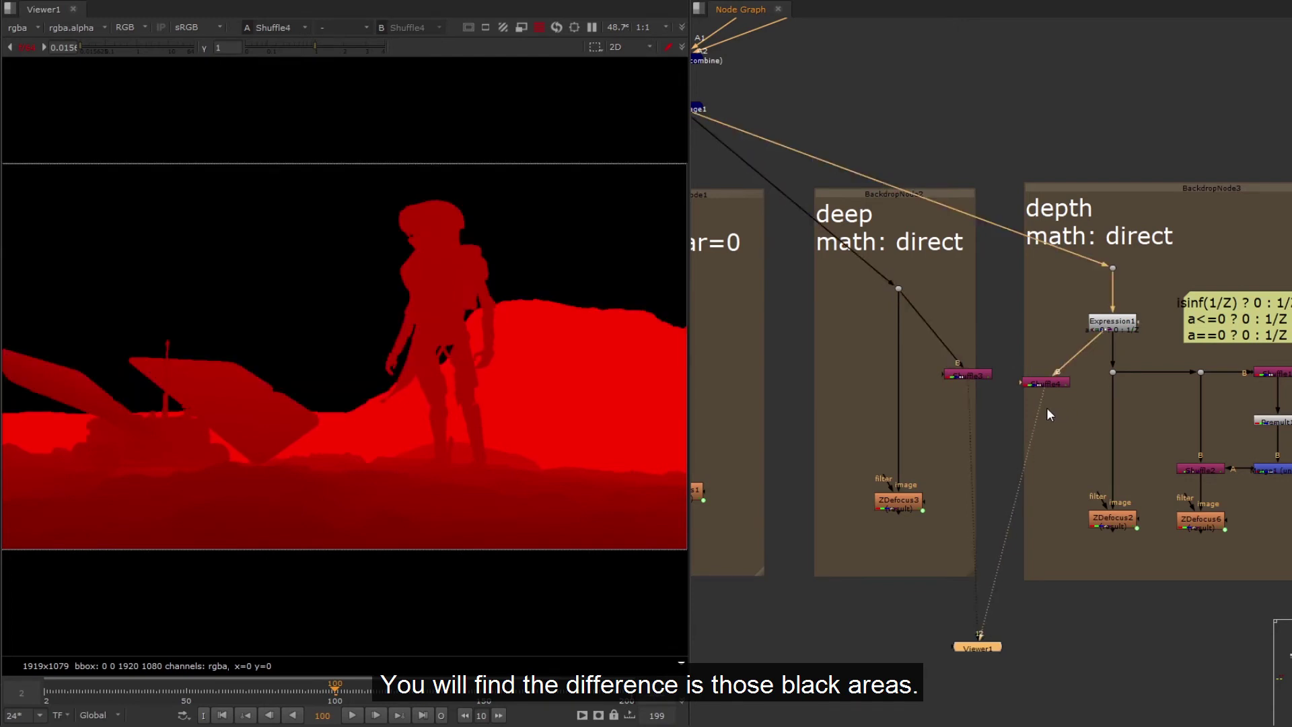
# Delete the two temporary Shuffle nodes while keeping the dot below Expression1, and reset the viewer gain
pyautogui.moveTo(915, 350); pyautogui.dragTo(1048, 399)
pyautogui.press('Delete')
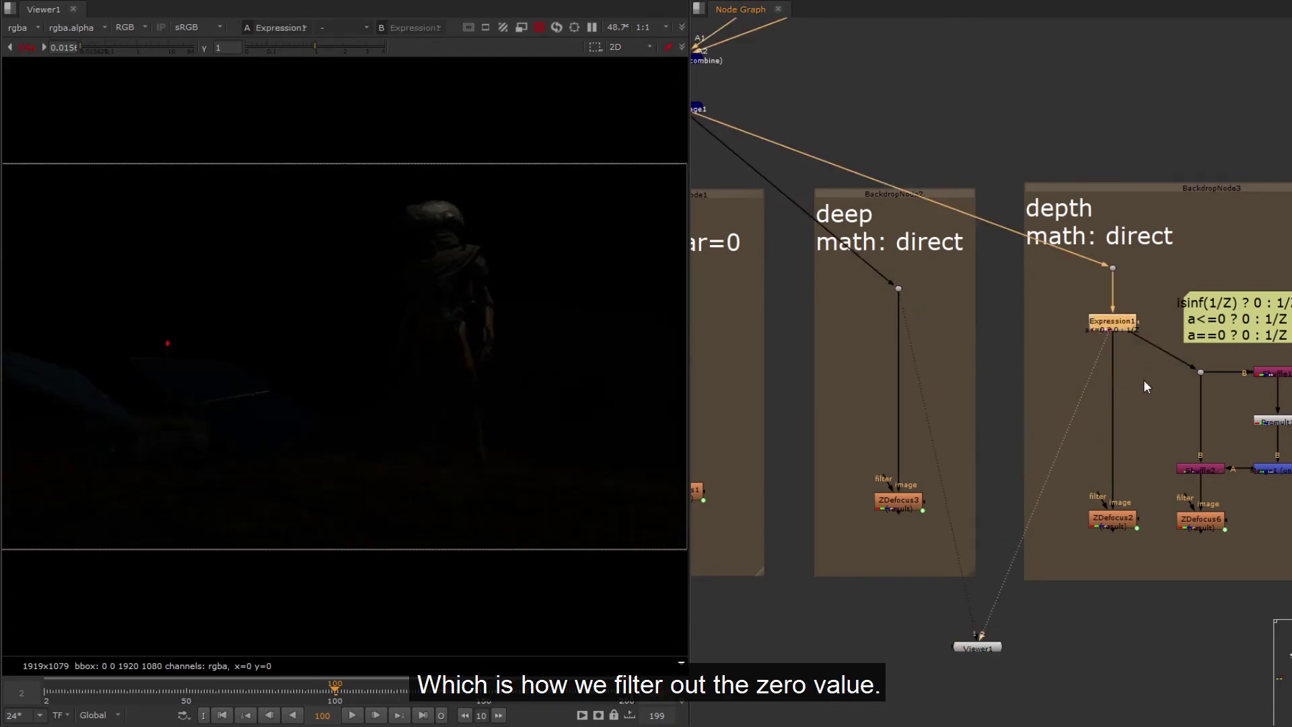
pyautogui.hotkey('ctrl', 'z')
pyautogui.moveTo(922, 353); pyautogui.dragTo(1075, 398)
pyautogui.press('Delete')
pyautogui.click(26, 49)
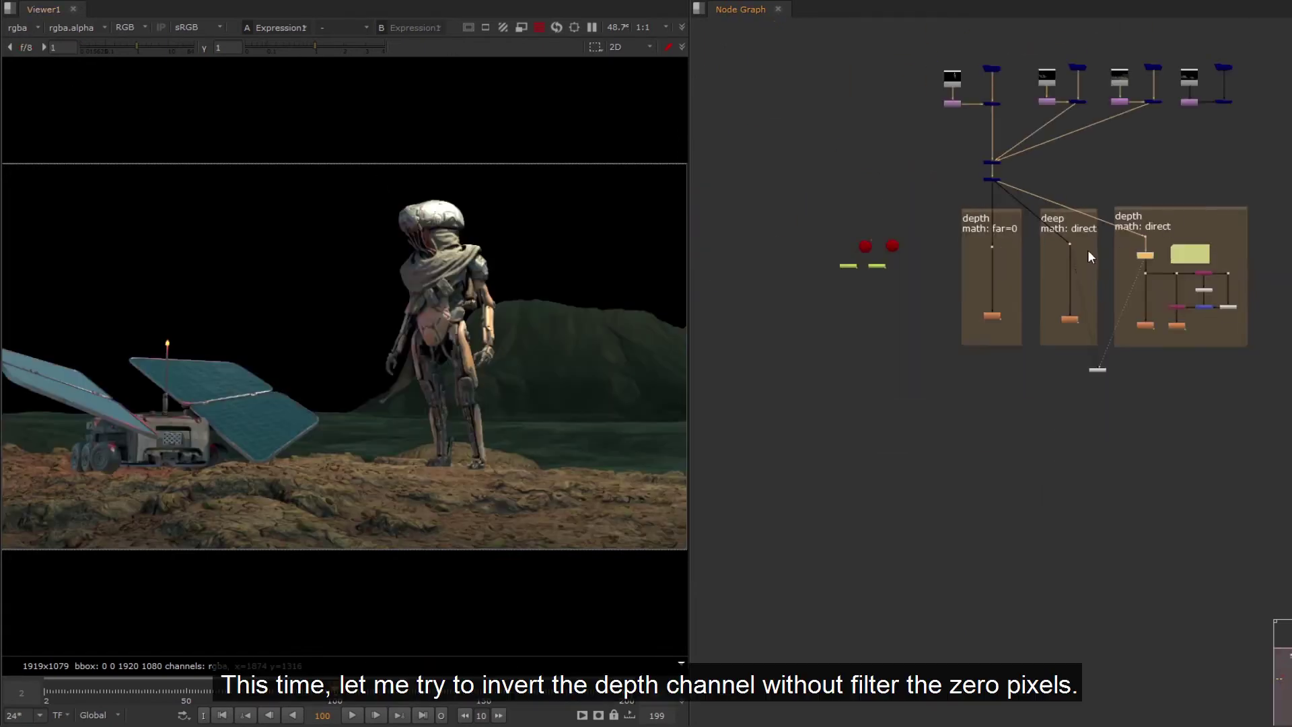
# Add the "depth math: direct" backdrop with the 1/Z Expression2 and ZDefocus5, and connect its dot to the shared source node above the backdrops
pyautogui.scroll(3, 1087, 249)
pyautogui.scroll(3, 1001, 199)
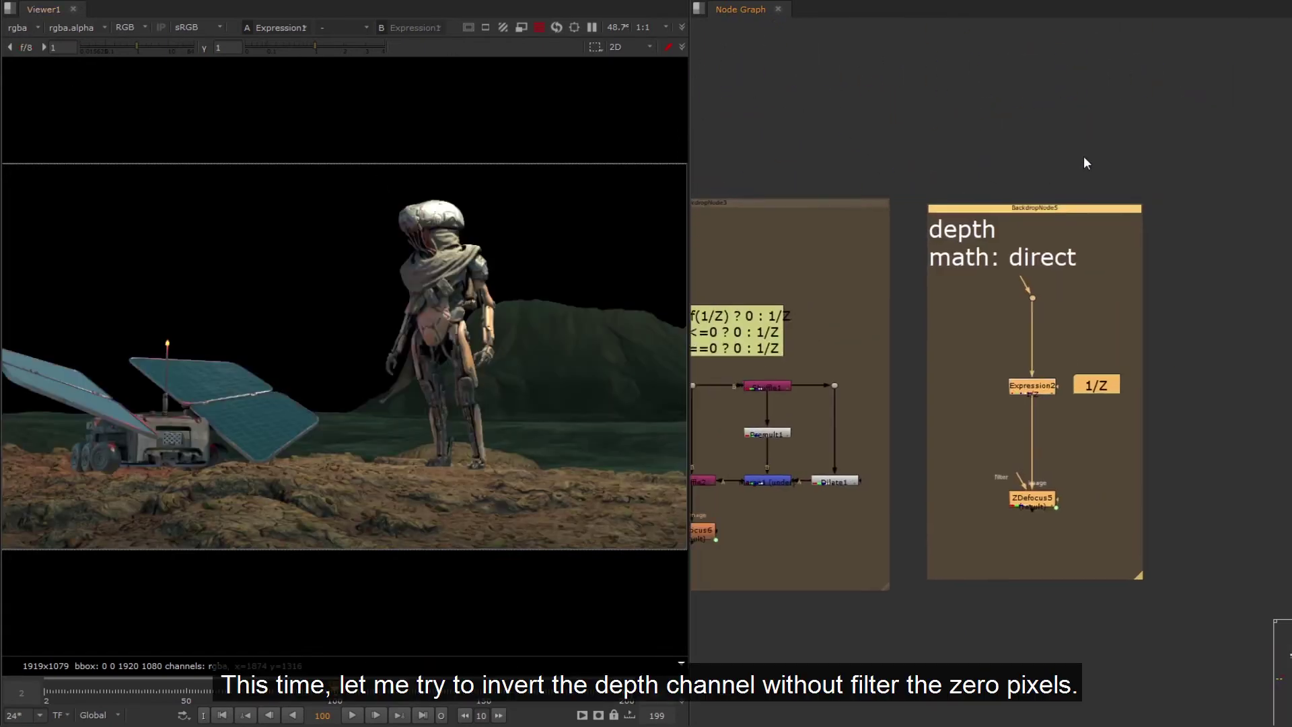
pyautogui.moveTo(1084, 158); pyautogui.dragTo(1139, 128, button='middle')
pyautogui.moveTo(1075, 246); pyautogui.dragTo(841, 204)
pyautogui.scroll(-4, 841, 204)
pyautogui.moveTo(1026, 216); pyautogui.dragTo(816, 168, button='middle')
pyautogui.scroll(4, 1159, 286)
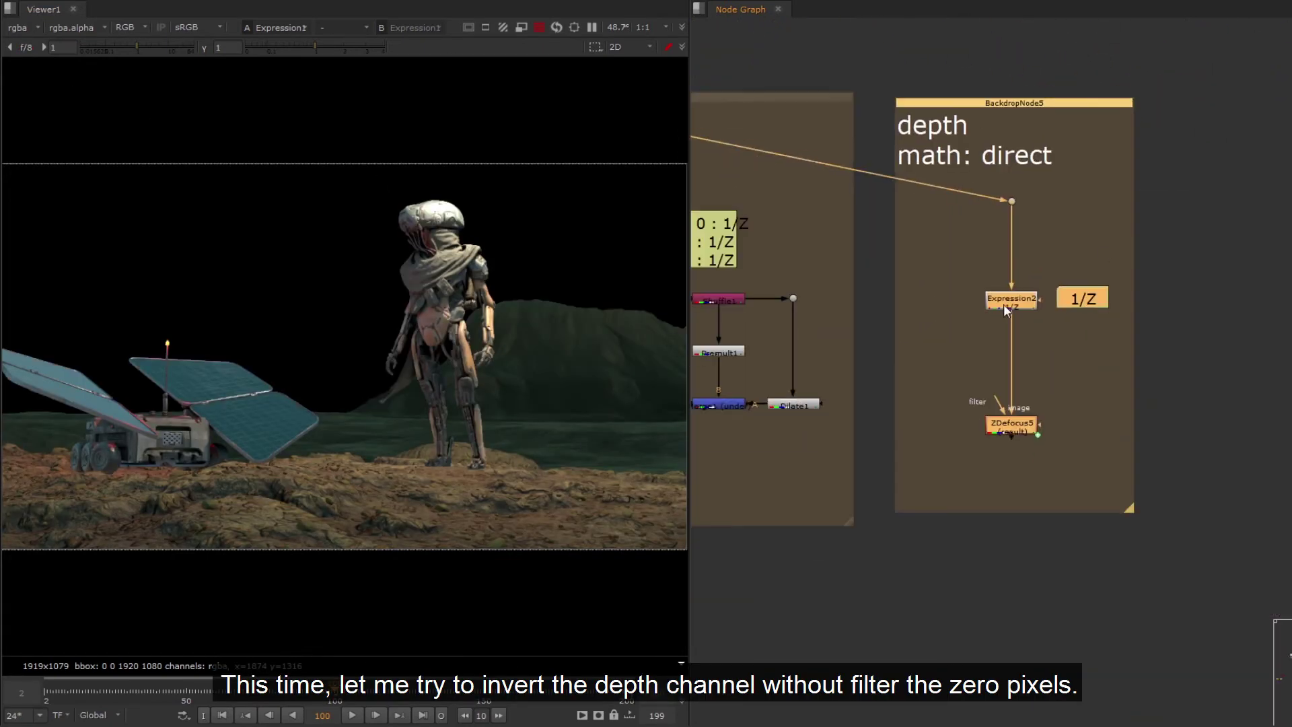
# Inspect Expression2's settings and its depth channel at a strongly lowered viewer gain, and restore the rgba view and default gain
pyautogui.click(1004, 305)
pyautogui.press('1')
pyautogui.doubleClick(1013, 300)
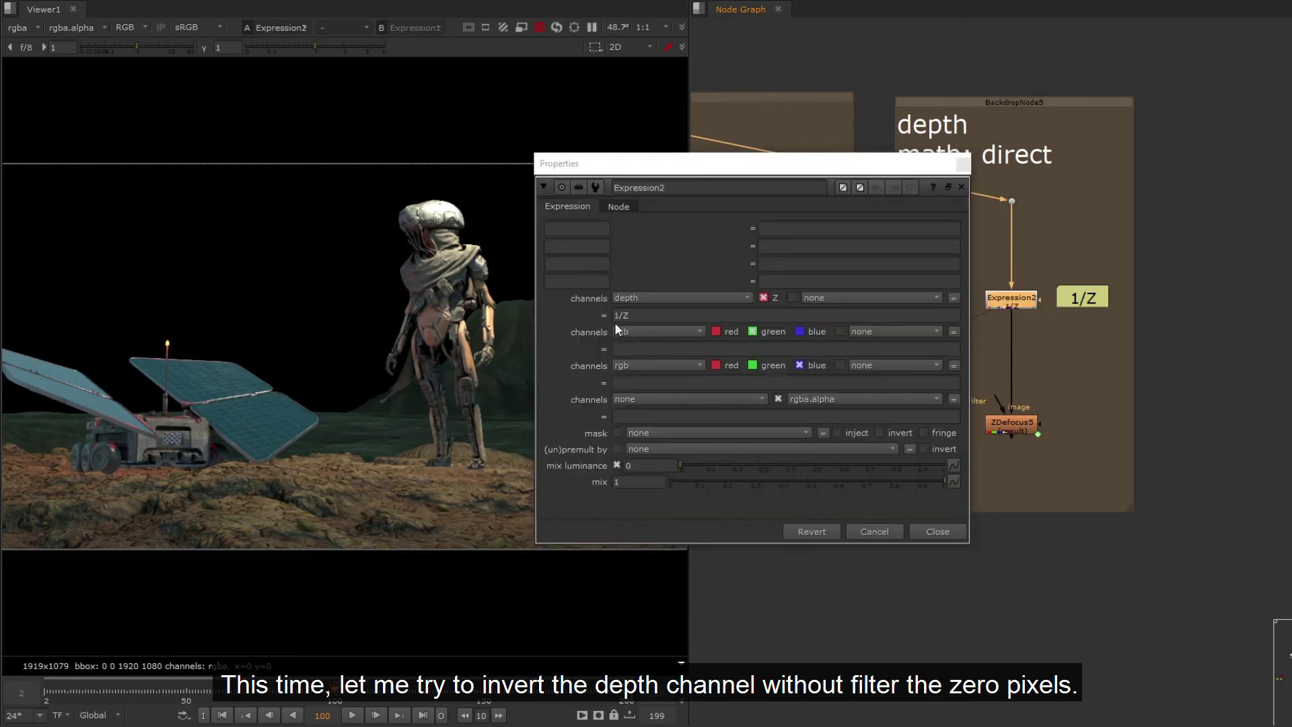
pyautogui.click(20, 27)
pyautogui.click(46, 105)
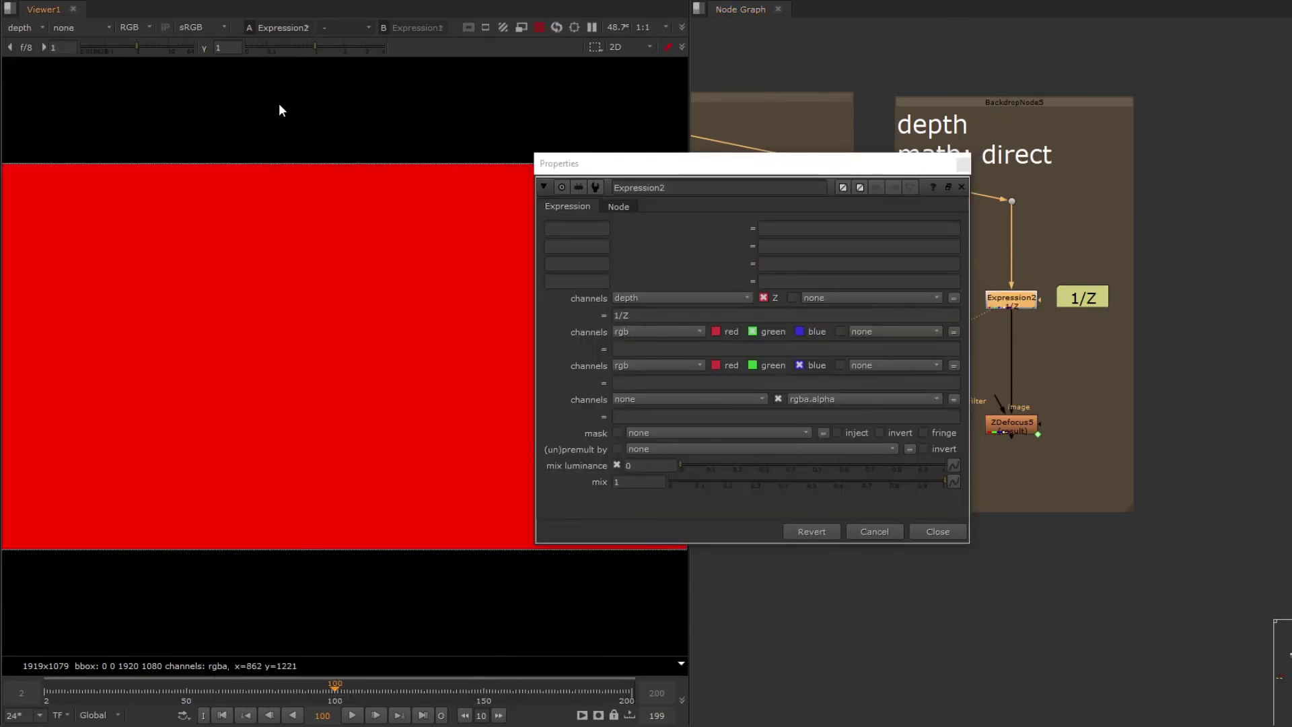
pyautogui.moveTo(137, 48); pyautogui.dragTo(78, 47)
pyautogui.moveTo(741, 163); pyautogui.dragTo(826, 78)
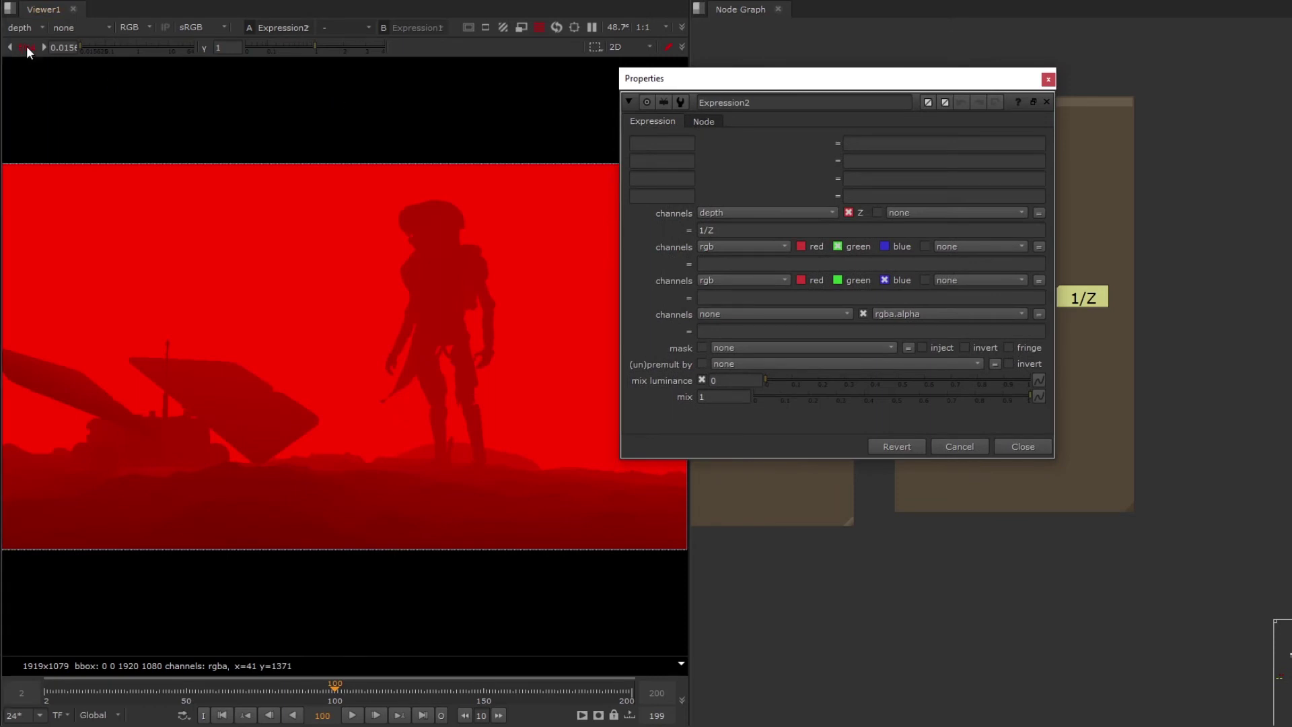
pyautogui.click(27, 47)
pyautogui.click(20, 27)
pyautogui.click(27, 56)
pyautogui.click(1020, 446)
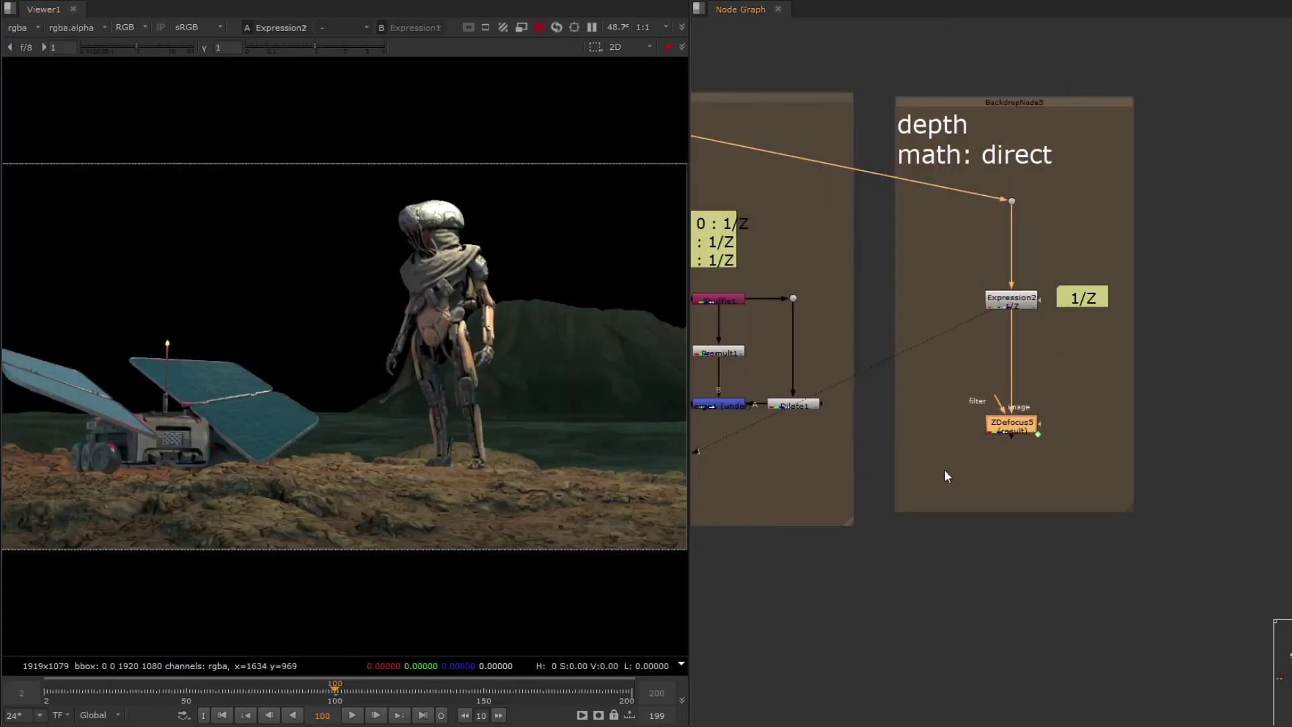
# View ZDefocus5's result on viewer input 1 and assign ZDefocus3 from the deep backdrop to viewer input 2
pyautogui.press('1')
pyautogui.moveTo(869, 435); pyautogui.dragTo(1047, 375, button='middle')
pyautogui.scroll(-1, 1047, 375)
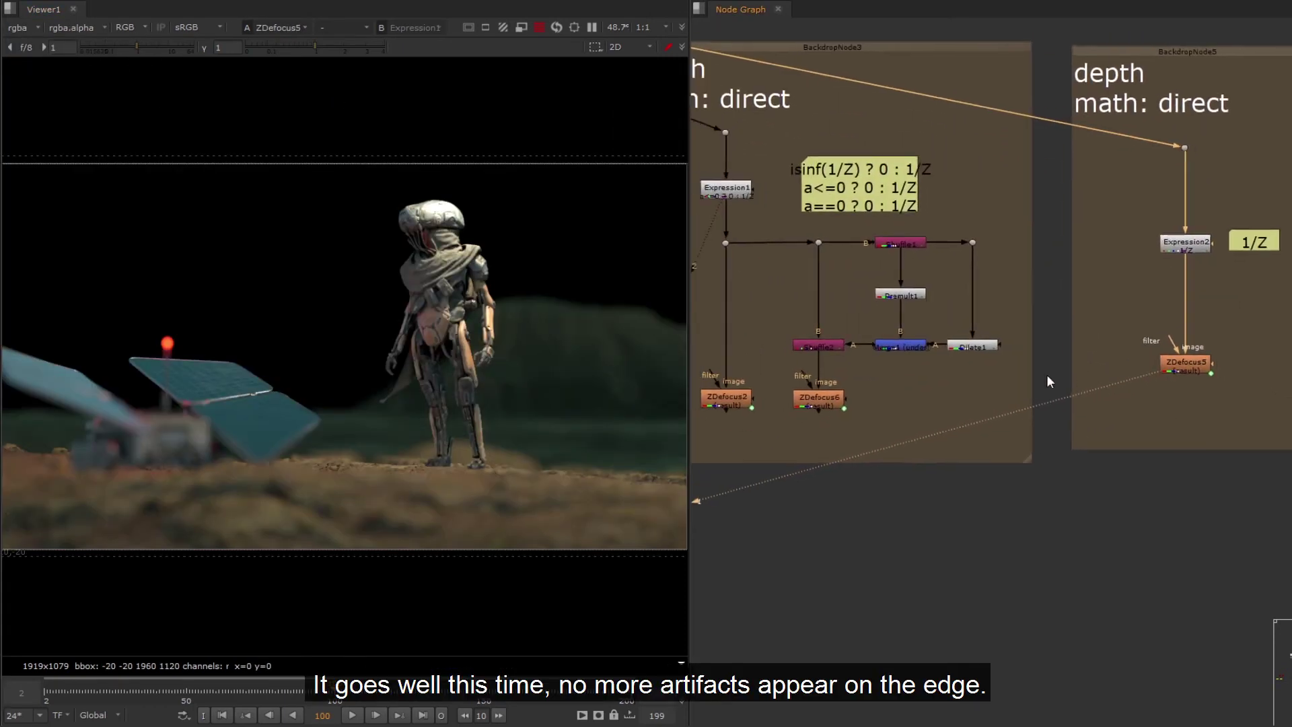
pyautogui.scroll(-3, 1047, 374)
pyautogui.moveTo(833, 366); pyautogui.dragTo(992, 376, button='middle')
pyautogui.moveTo(945, 369); pyautogui.dragTo(885, 418)
pyautogui.press('2')
# Compare ZDefocus5 with ZDefocus3 by alternating repeatedly between viewer inputs 1 and 2
pyautogui.moveTo(1181, 398); pyautogui.dragTo(1110, 367, button='middle')
pyautogui.press('1')
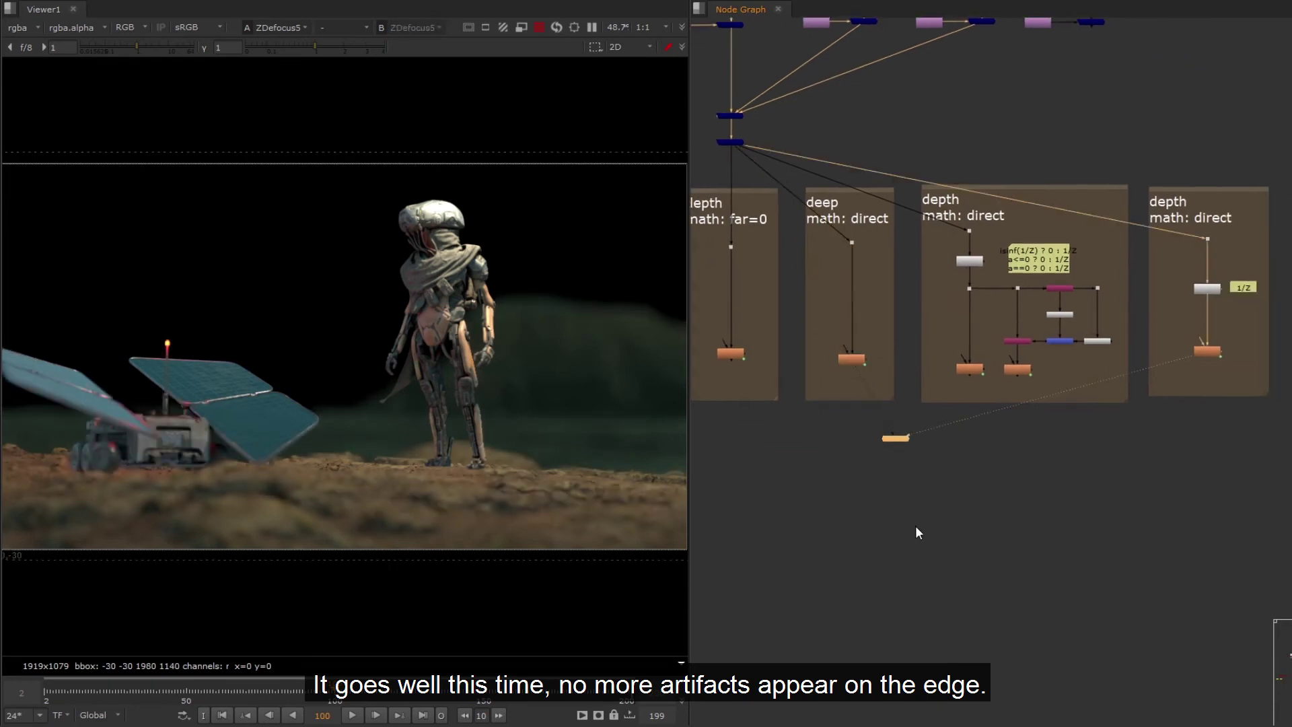
pyautogui.press('2')
pyautogui.press('1')
pyautogui.press('2')
pyautogui.press('1')
pyautogui.press('2')
pyautogui.press('1')
pyautogui.press('2')
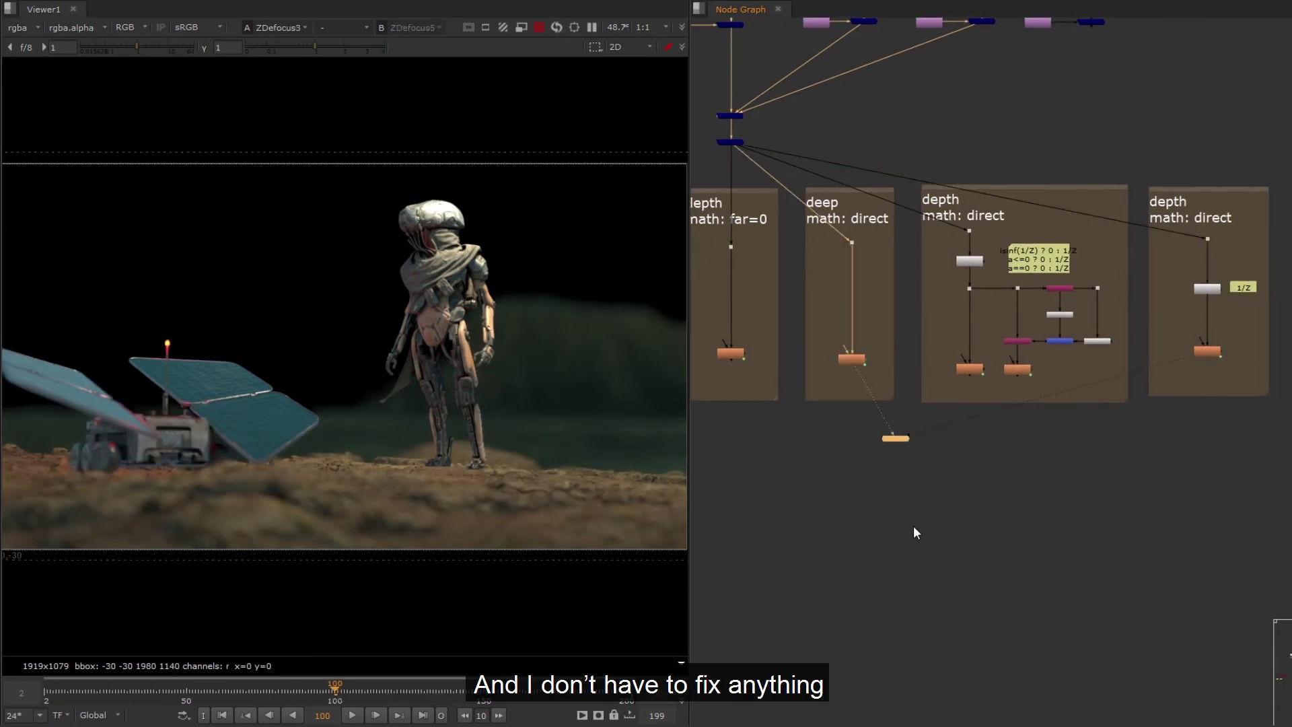
pyautogui.scroll(3, 1076, 249)
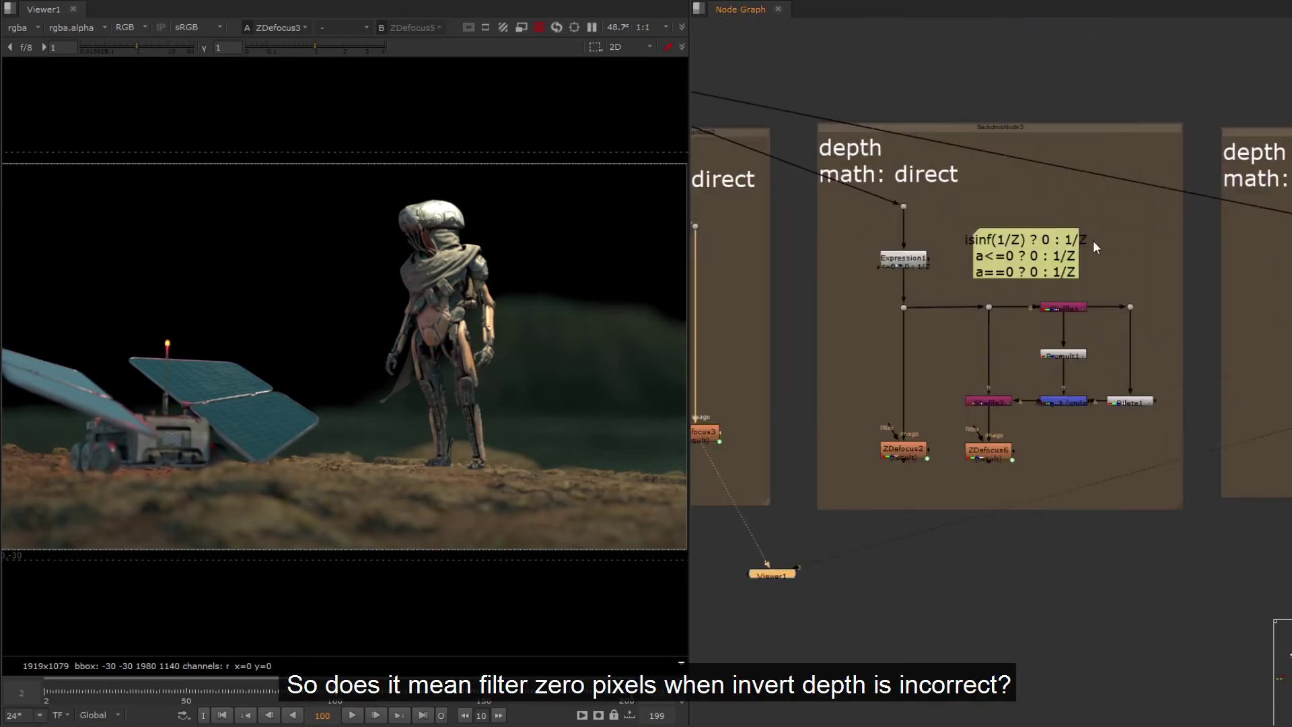
pyautogui.keyDown('alt'); pyautogui.moveTo(1093, 240); pyautogui.dragTo(1088, 242, button='middle'); pyautogui.keyUp('alt')
pyautogui.moveTo(1052, 252); pyautogui.dragTo(1059, 247)
pyautogui.click(1120, 259)
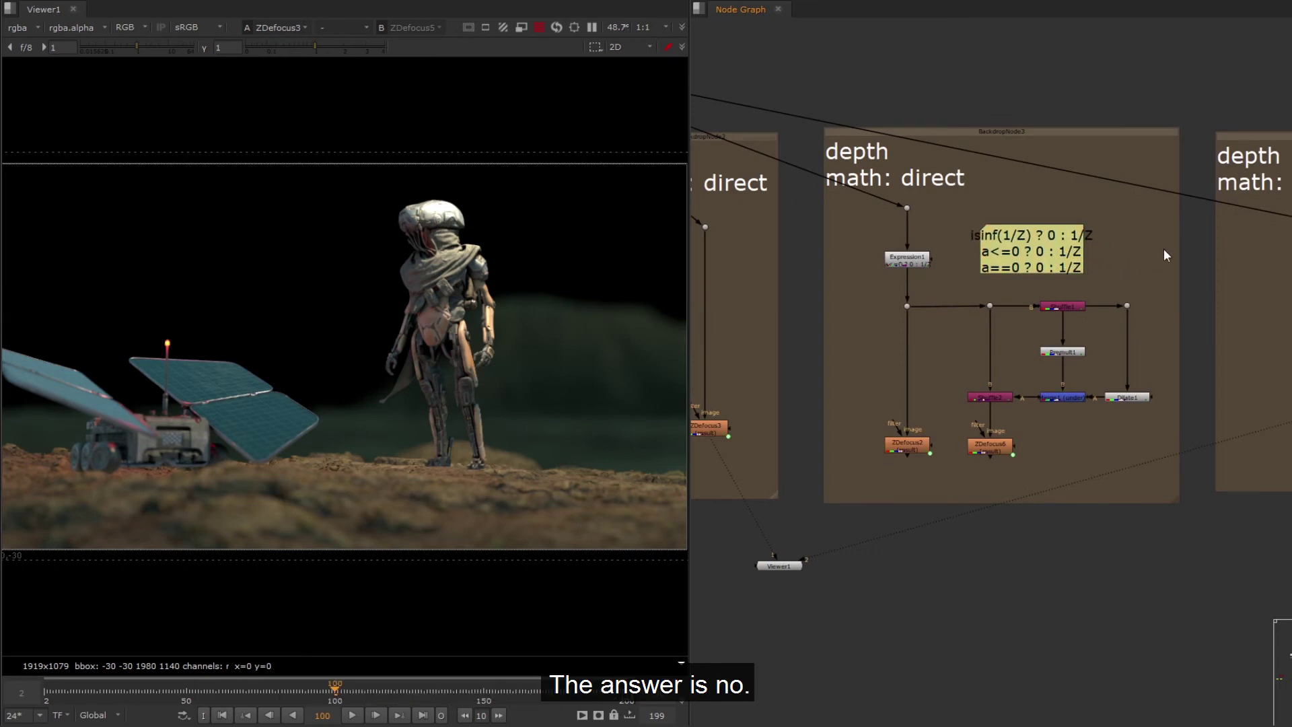
# Add the "depth math: depth" backdrop with Expression3 and ZDefocus4, and connect its dot to the shared source node above the backdrops
pyautogui.scroll(-3, 1164, 250)
pyautogui.moveTo(1252, 229); pyautogui.dragTo(693, 176, button='middle')
pyautogui.moveTo(1201, 172); pyautogui.dragTo(993, 125)
pyautogui.moveTo(877, 241); pyautogui.dragTo(1100, 264, button='middle')
pyautogui.moveTo(1100, 264); pyautogui.dragTo(1091, 268)
pyautogui.scroll(4, 1098, 271)
pyautogui.click(1100, 310)
pyautogui.scroll(-4, 1100, 310)
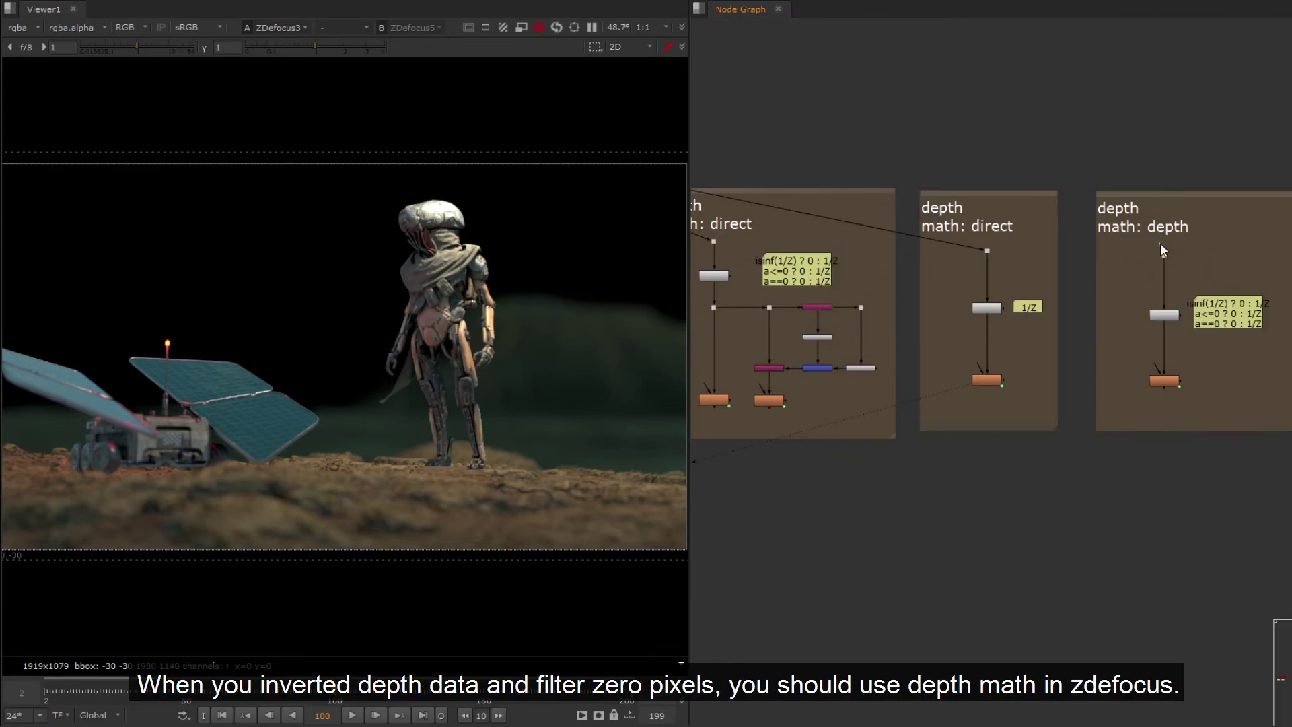
pyautogui.moveTo(1159, 244); pyautogui.dragTo(911, 156)
# View Expression3's output and check the depth formula in its properties
pyautogui.moveTo(1211, 289); pyautogui.dragTo(1083, 219, button='middle')
pyautogui.click(1073, 226)
pyautogui.press('1')
pyautogui.scroll(5, 1091, 221)
pyautogui.doubleClick(1051, 244)
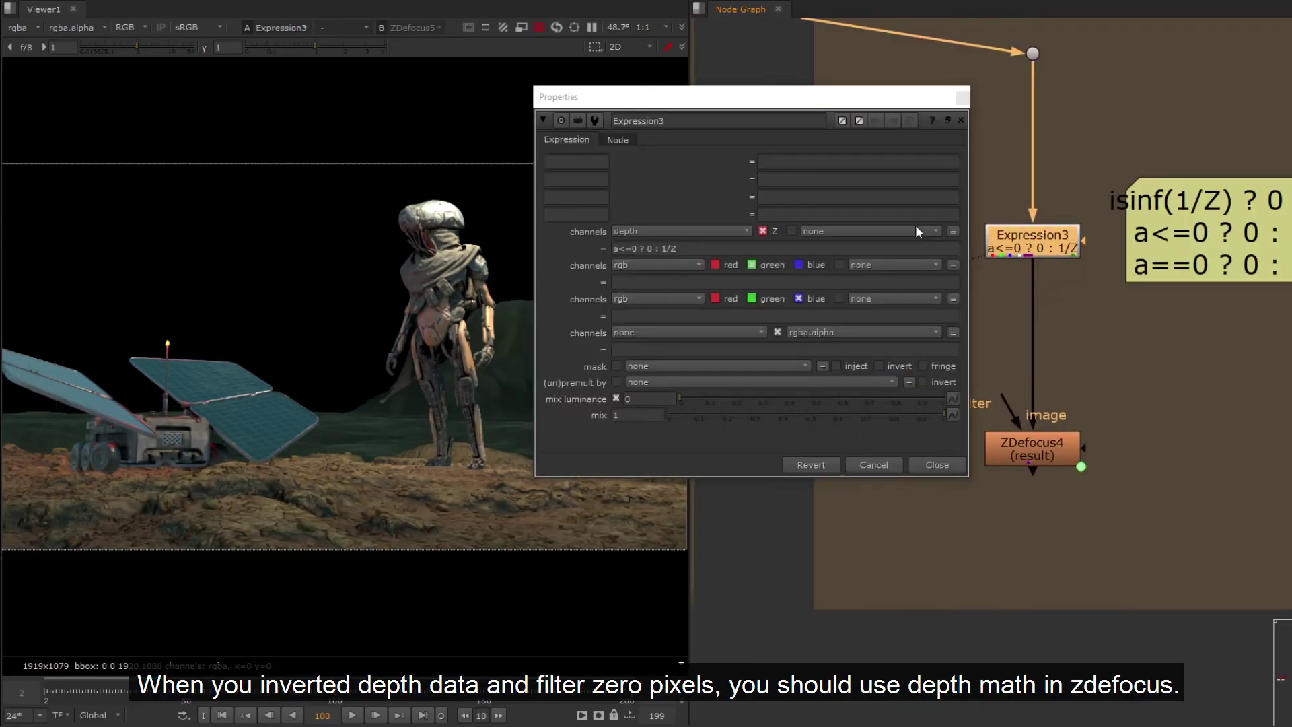
pyautogui.click(962, 99)
# View ZDefocus4 with its settings open and examine the edges closely around the robot, solar panel and red light
pyautogui.doubleClick(1052, 456)
pyautogui.press('1')
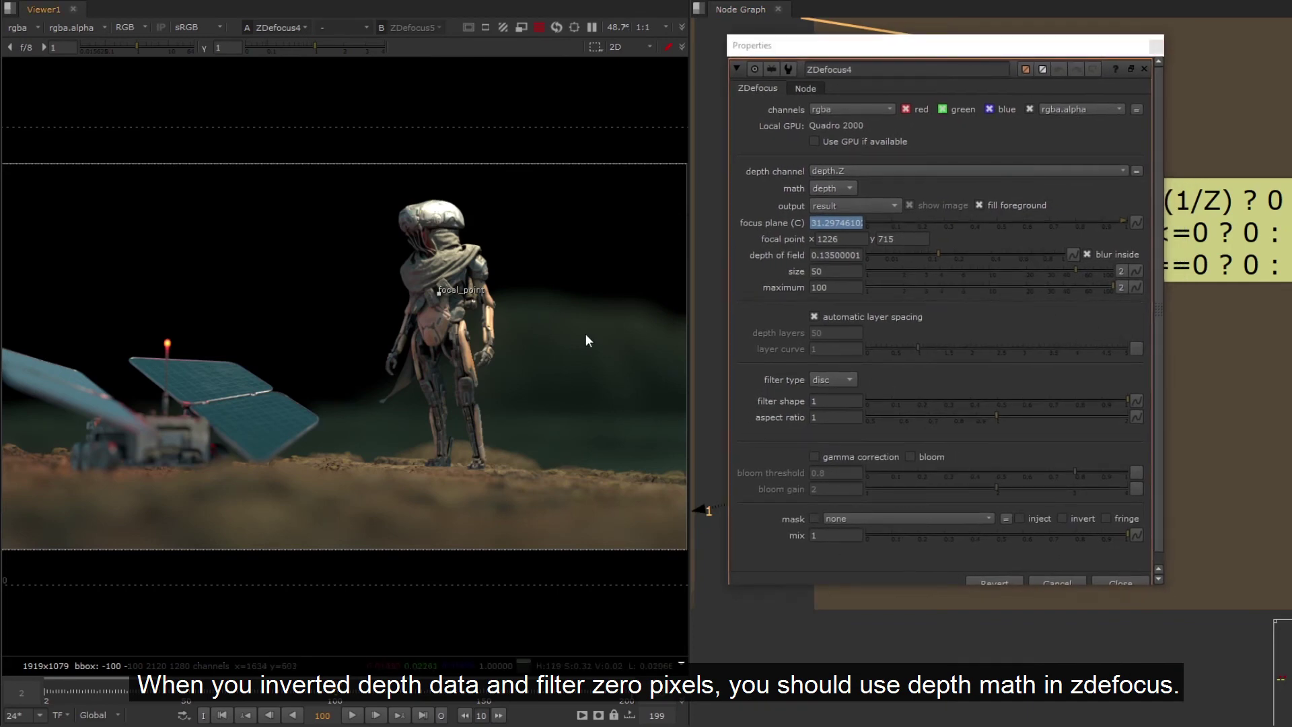
pyautogui.scroll(5, 457, 303)
pyautogui.moveTo(487, 330); pyautogui.dragTo(679, 121, button='middle')
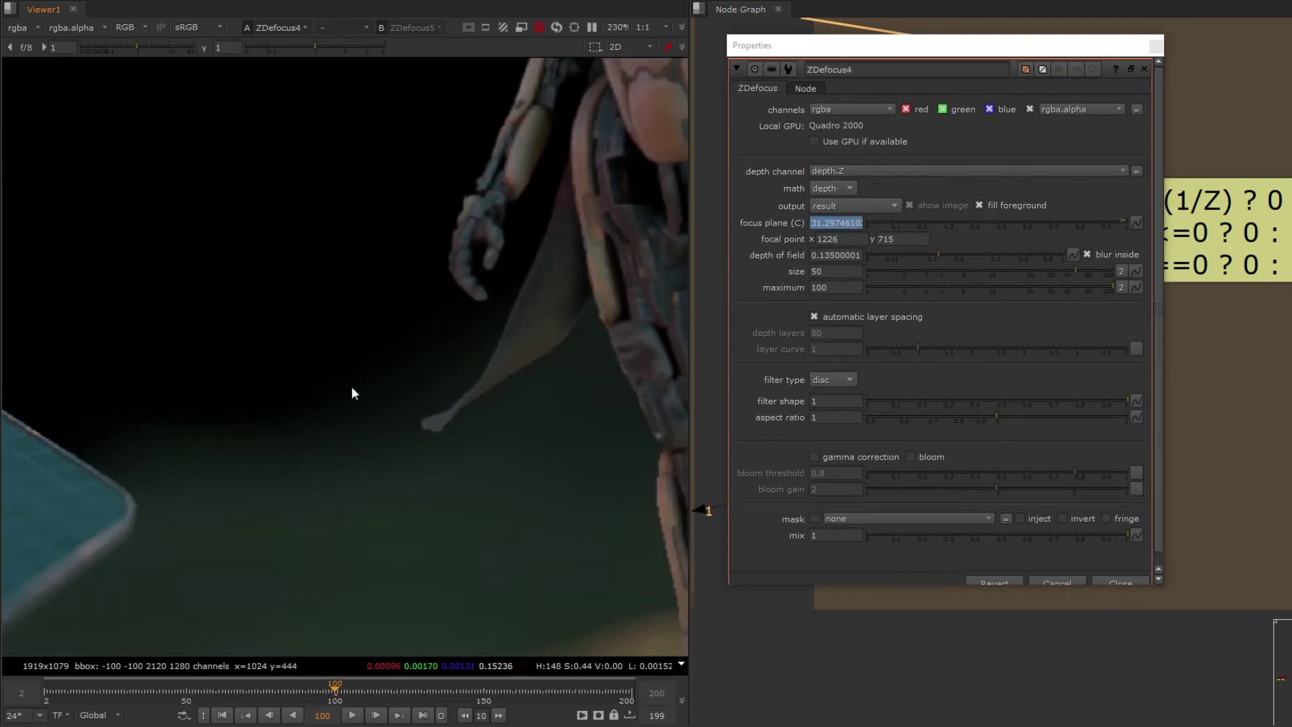
pyautogui.moveTo(67, 505); pyautogui.dragTo(556, 501, button='middle')
pyautogui.moveTo(175, 323)
pyautogui.mouseDown(button='middle')
pyautogui.moveTo(484, 465)
pyautogui.moveTo(663, 415)
pyautogui.mouseUp(button='middle')
pyautogui.moveTo(450, 409); pyautogui.dragTo(386, 346, button='middle')
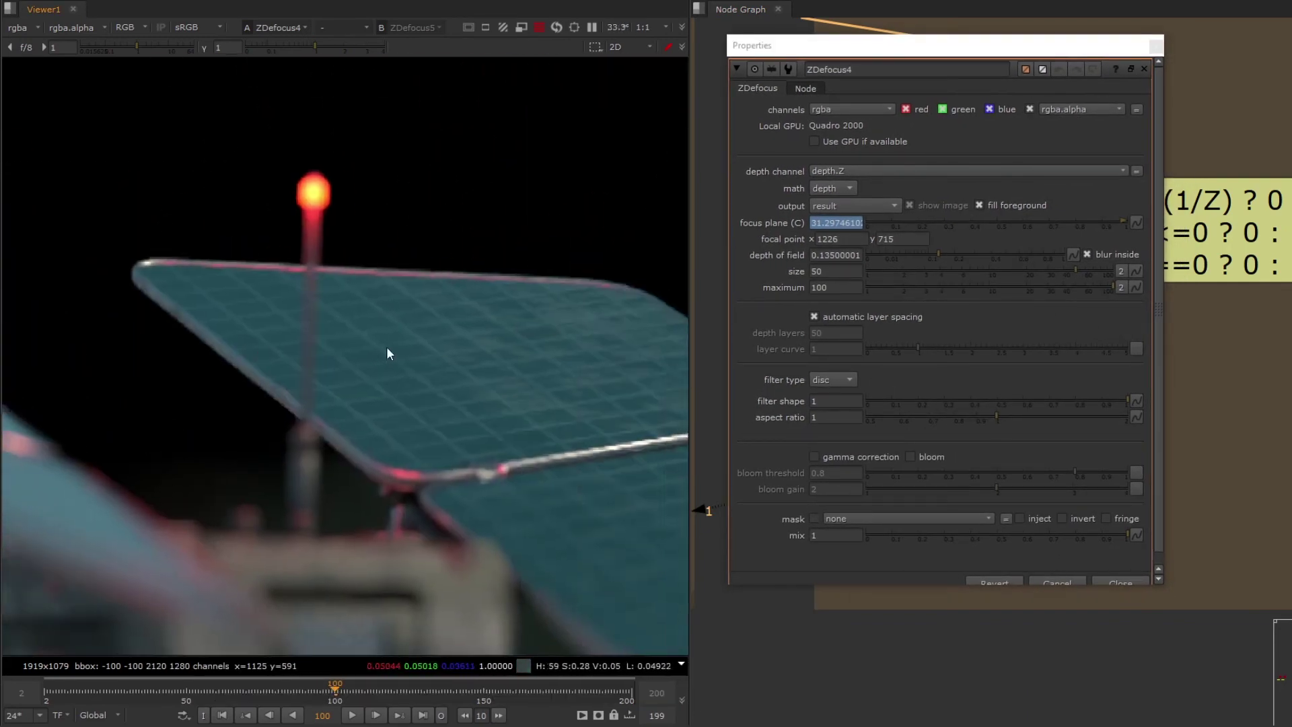
pyautogui.press('f')
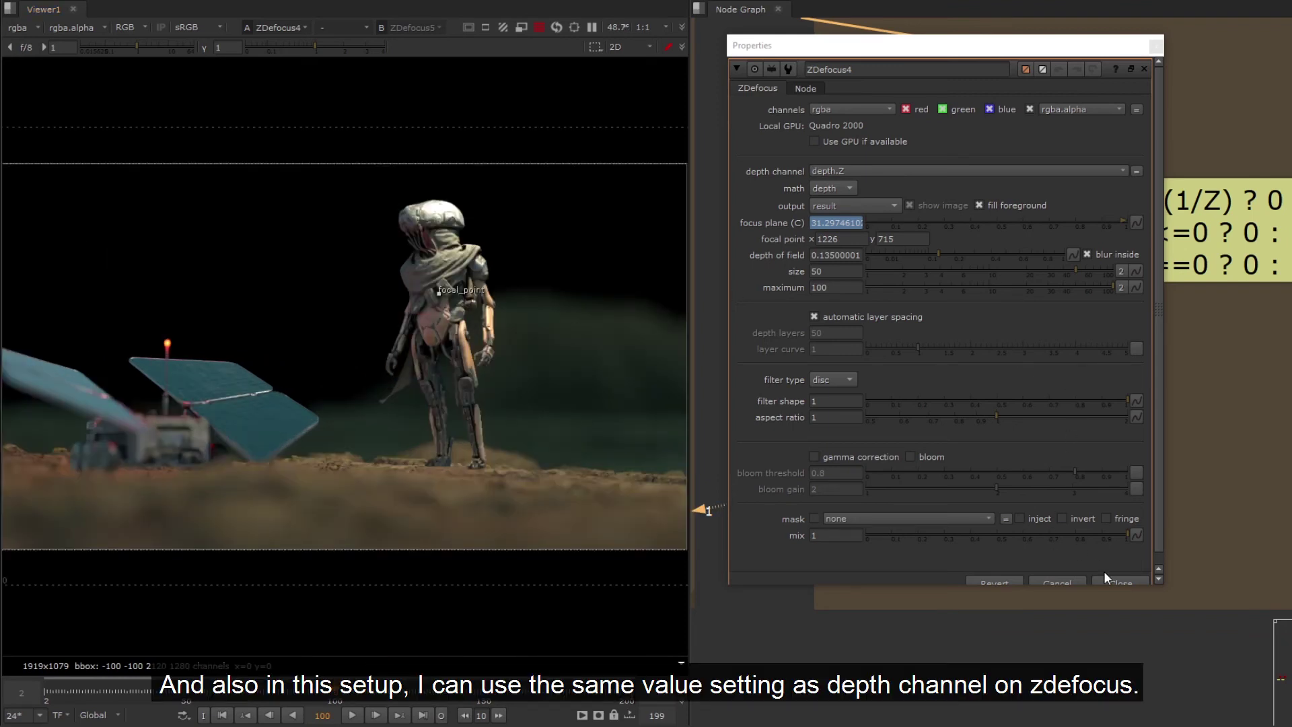
pyautogui.click(1107, 579)
# Move the "depth math: depth" backdrop and its nodes beside the "depth math: far=0" backdrop
pyautogui.scroll(-7, 1132, 337)
pyautogui.moveTo(1063, 289); pyautogui.dragTo(1129, 329, button='middle')
pyautogui.moveTo(1162, 308); pyautogui.dragTo(851, 466)
pyautogui.moveTo(886, 424); pyautogui.dragTo(1181, 158)
pyautogui.moveTo(1287, 308); pyautogui.dragTo(1147, 443)
pyautogui.moveTo(1190, 385); pyautogui.dragTo(894, 388)
pyautogui.scroll(7, 880, 421)
pyautogui.moveTo(880, 421); pyautogui.dragTo(1078, 448, button='middle')
pyautogui.scroll(-1, 1065, 412)
# Move Viewer1 beneath the two neighbouring backdrops, disconnect its inputs, and view ZDefocus1 on input 1
pyautogui.moveTo(1206, 627); pyautogui.dragTo(996, 627)
pyautogui.hotkey('ctrl', 'd')
pyautogui.moveTo(902, 403); pyautogui.dragTo(746, 508)
pyautogui.press('1')
# Assign ZDefocus4 to viewer input 2 and compare the settings of ZDefocus1 and ZDefocus4 side by side
pyautogui.moveTo(1179, 402); pyautogui.dragTo(1018, 472)
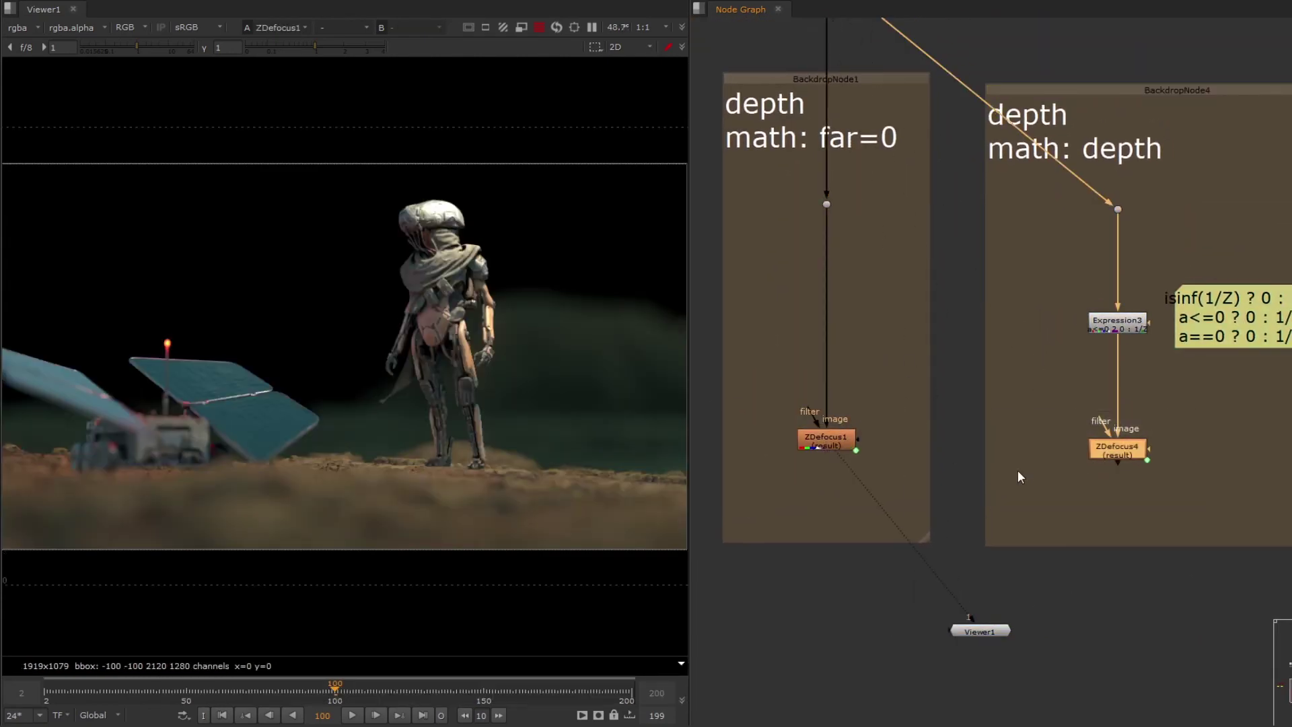
pyautogui.doubleClick(827, 438)
pyautogui.moveTo(1018, 53); pyautogui.dragTo(479, 53)
pyautogui.click(1121, 450)
pyautogui.press('2')
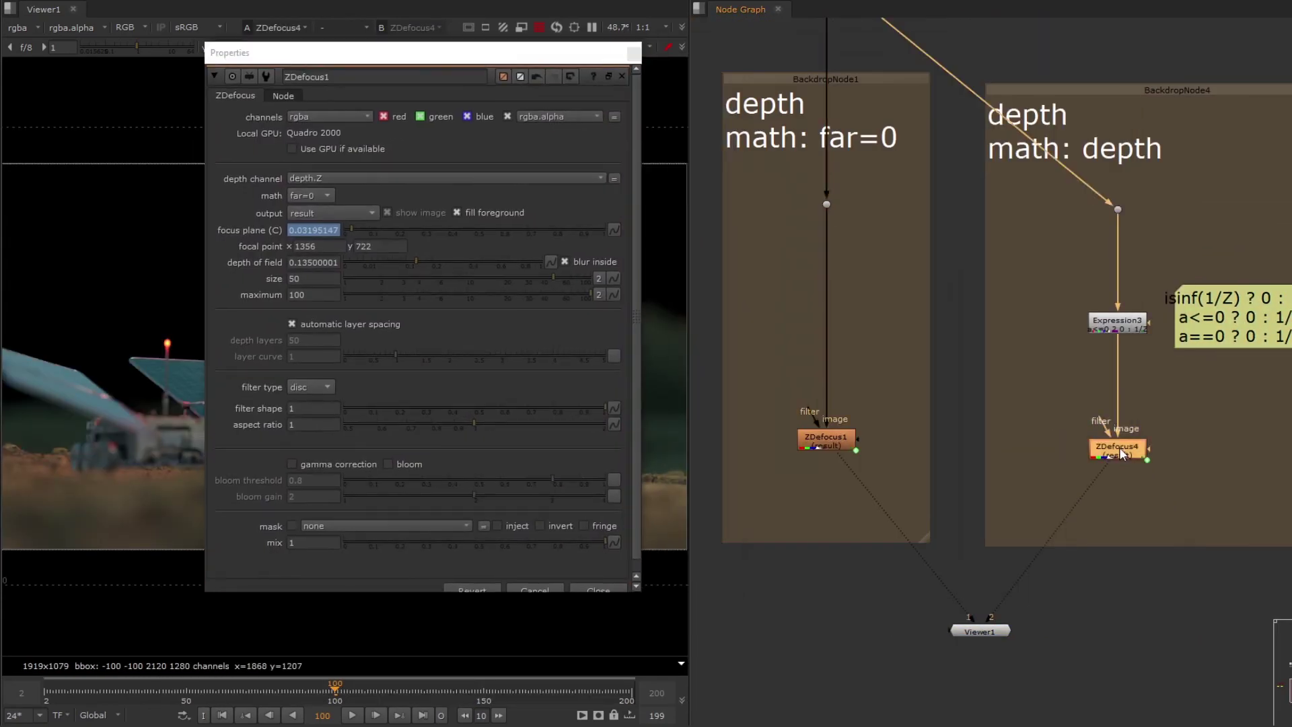
pyautogui.doubleClick(1121, 451)
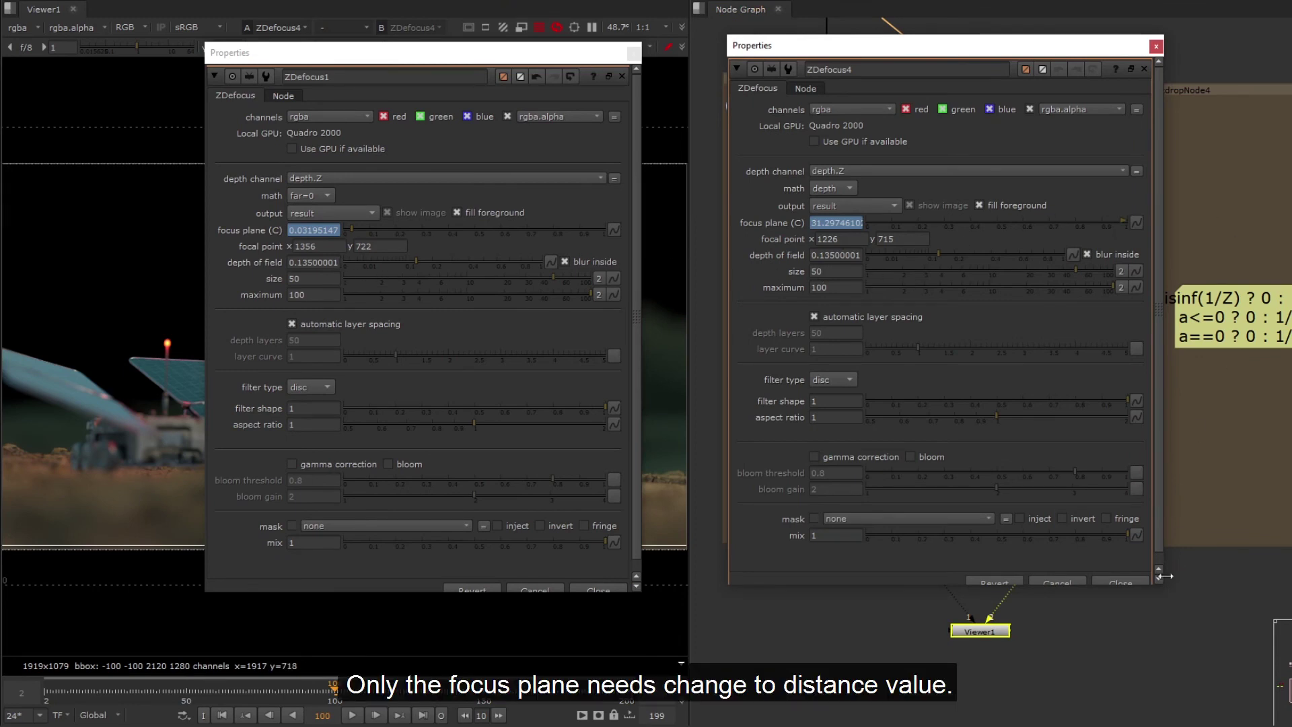
pyautogui.click(1131, 581)
pyautogui.click(603, 590)
# Compare the results of ZDefocus1 and ZDefocus4 by alternating between viewer inputs 1 and 2
pyautogui.press('1')
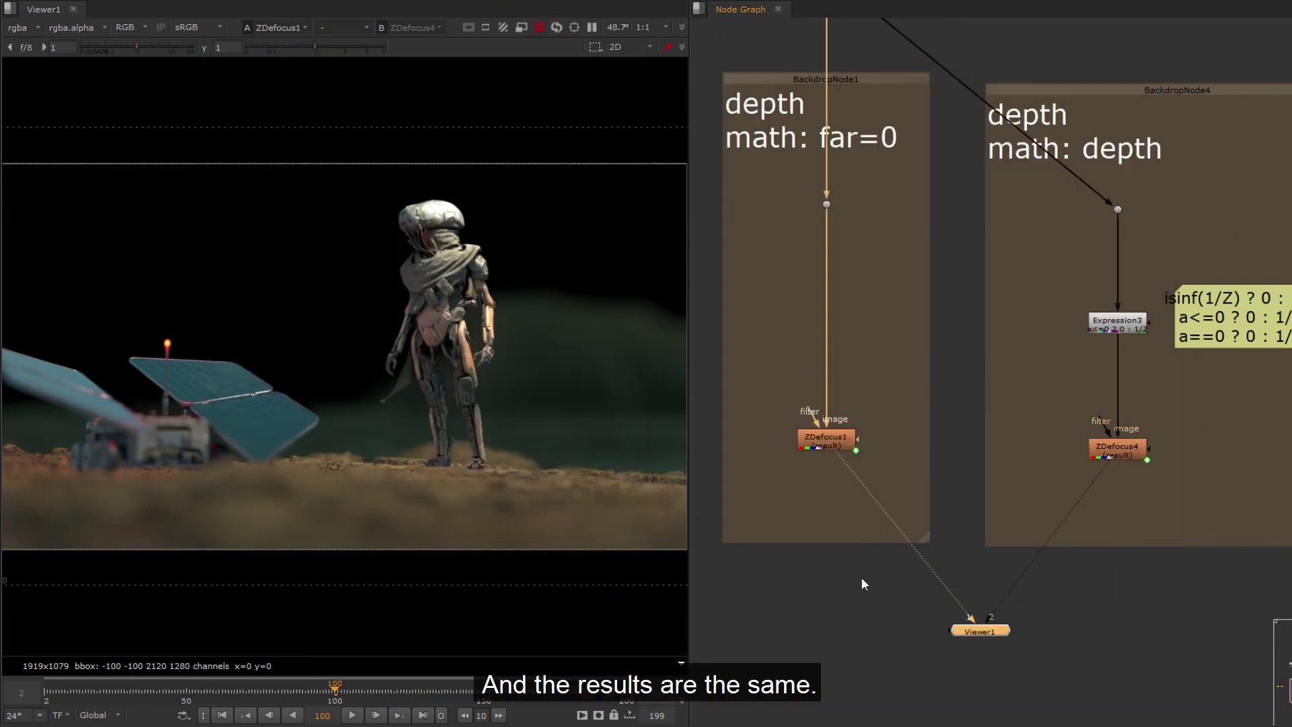
pyautogui.press('2')
pyautogui.press('1')
pyautogui.press('2')
pyautogui.press('1')
pyautogui.press('2')
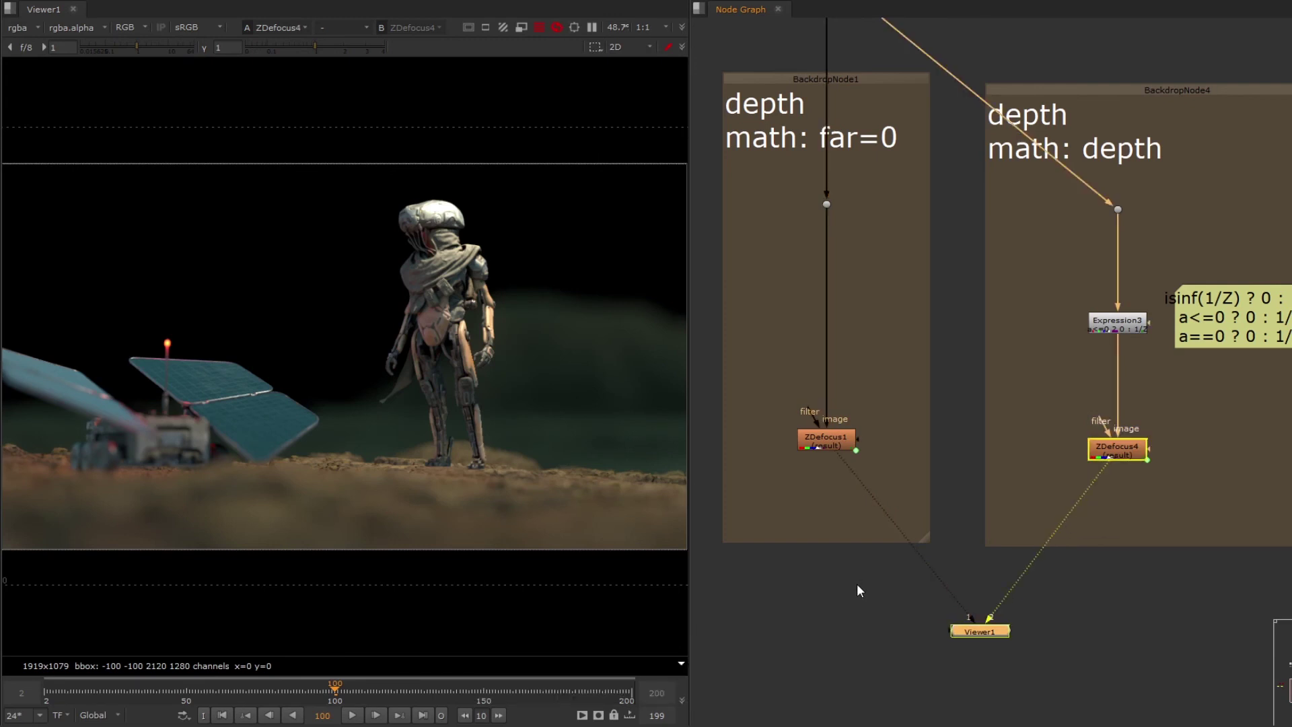